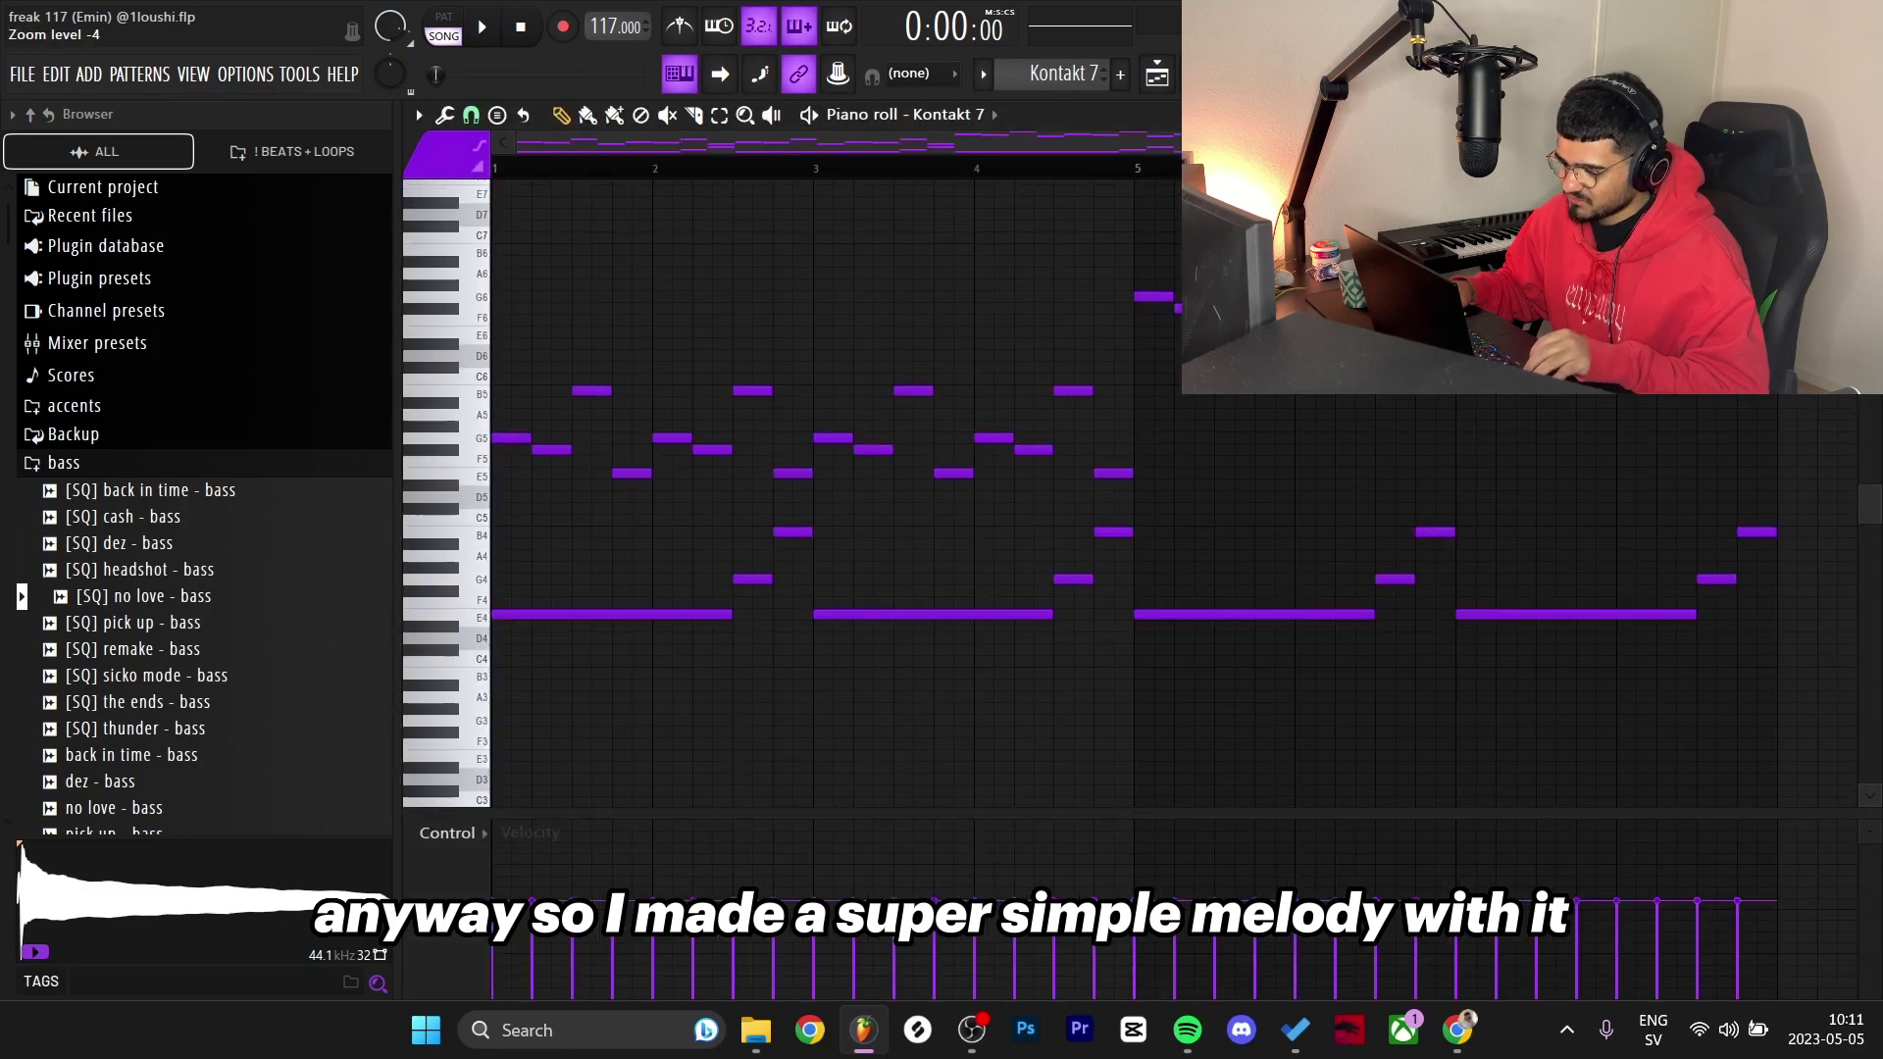
Play the melody, then delete the low notes across bars 1–9.
key("space")
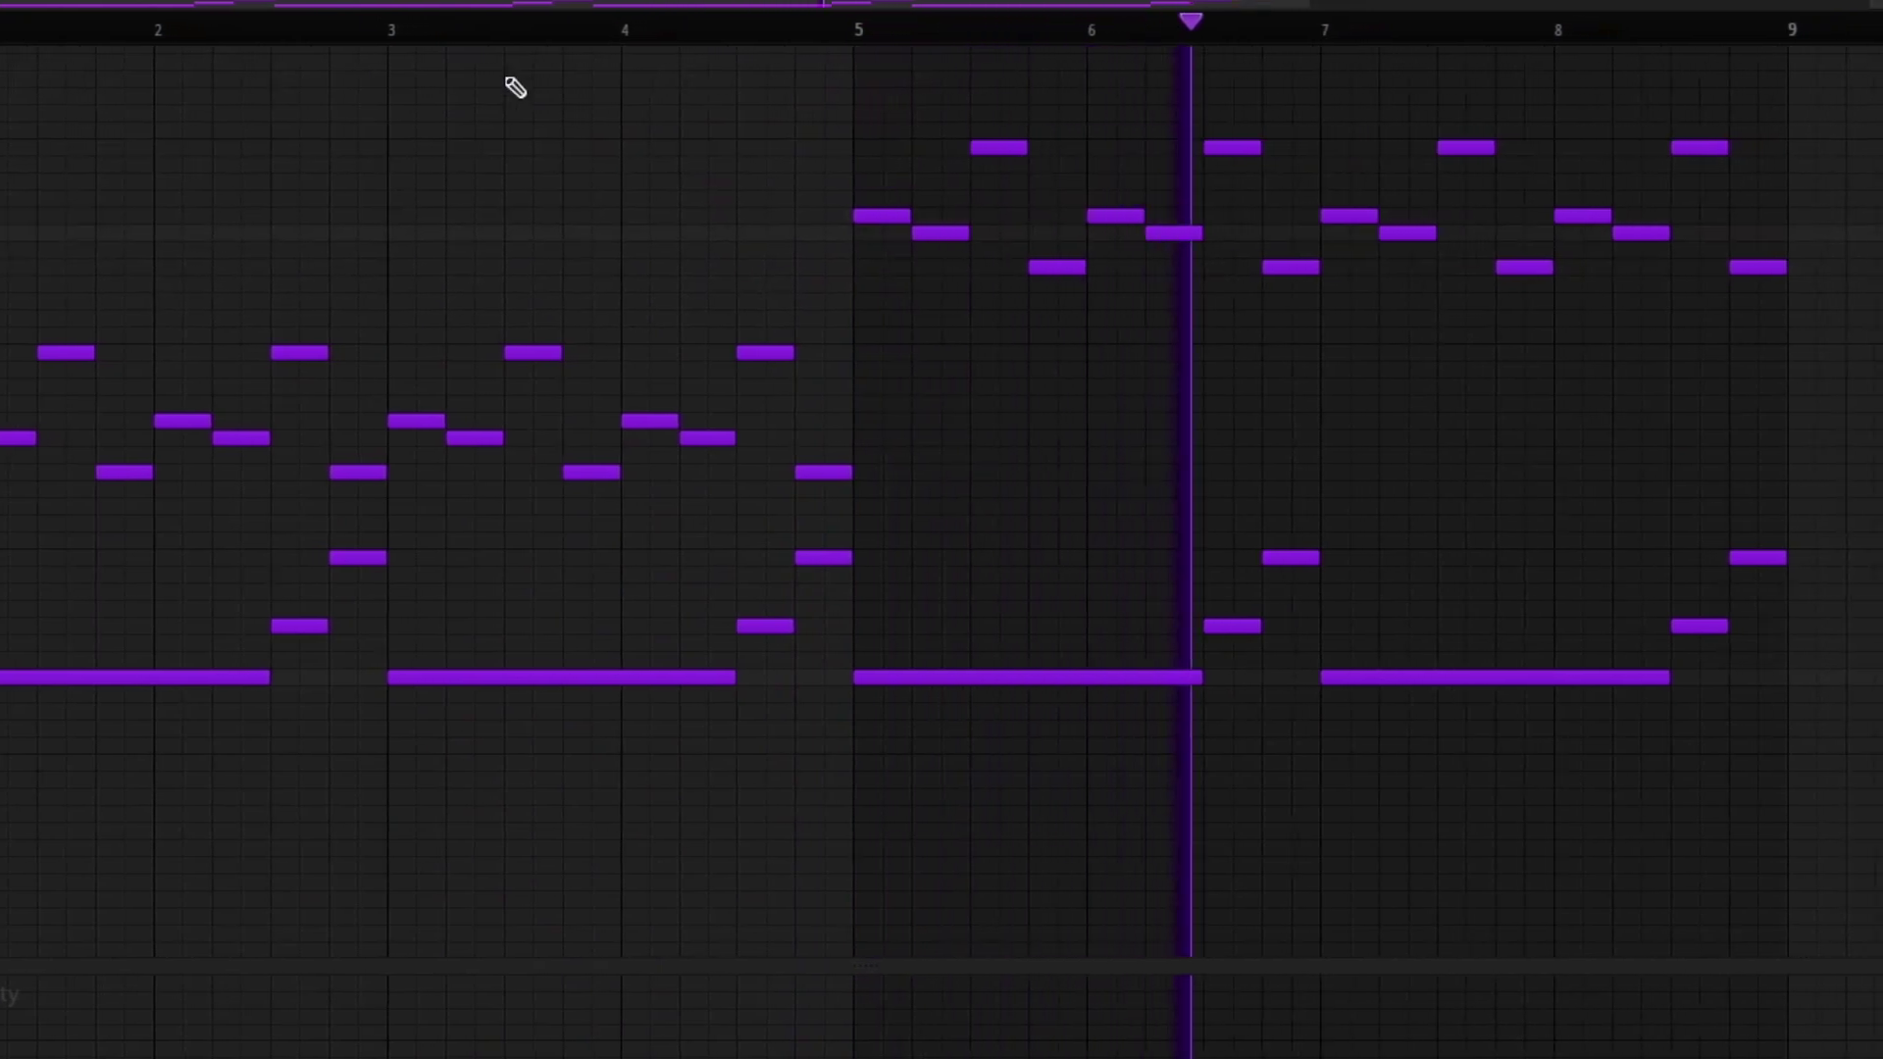
left_click_drag(1133, 491, 493, 331)
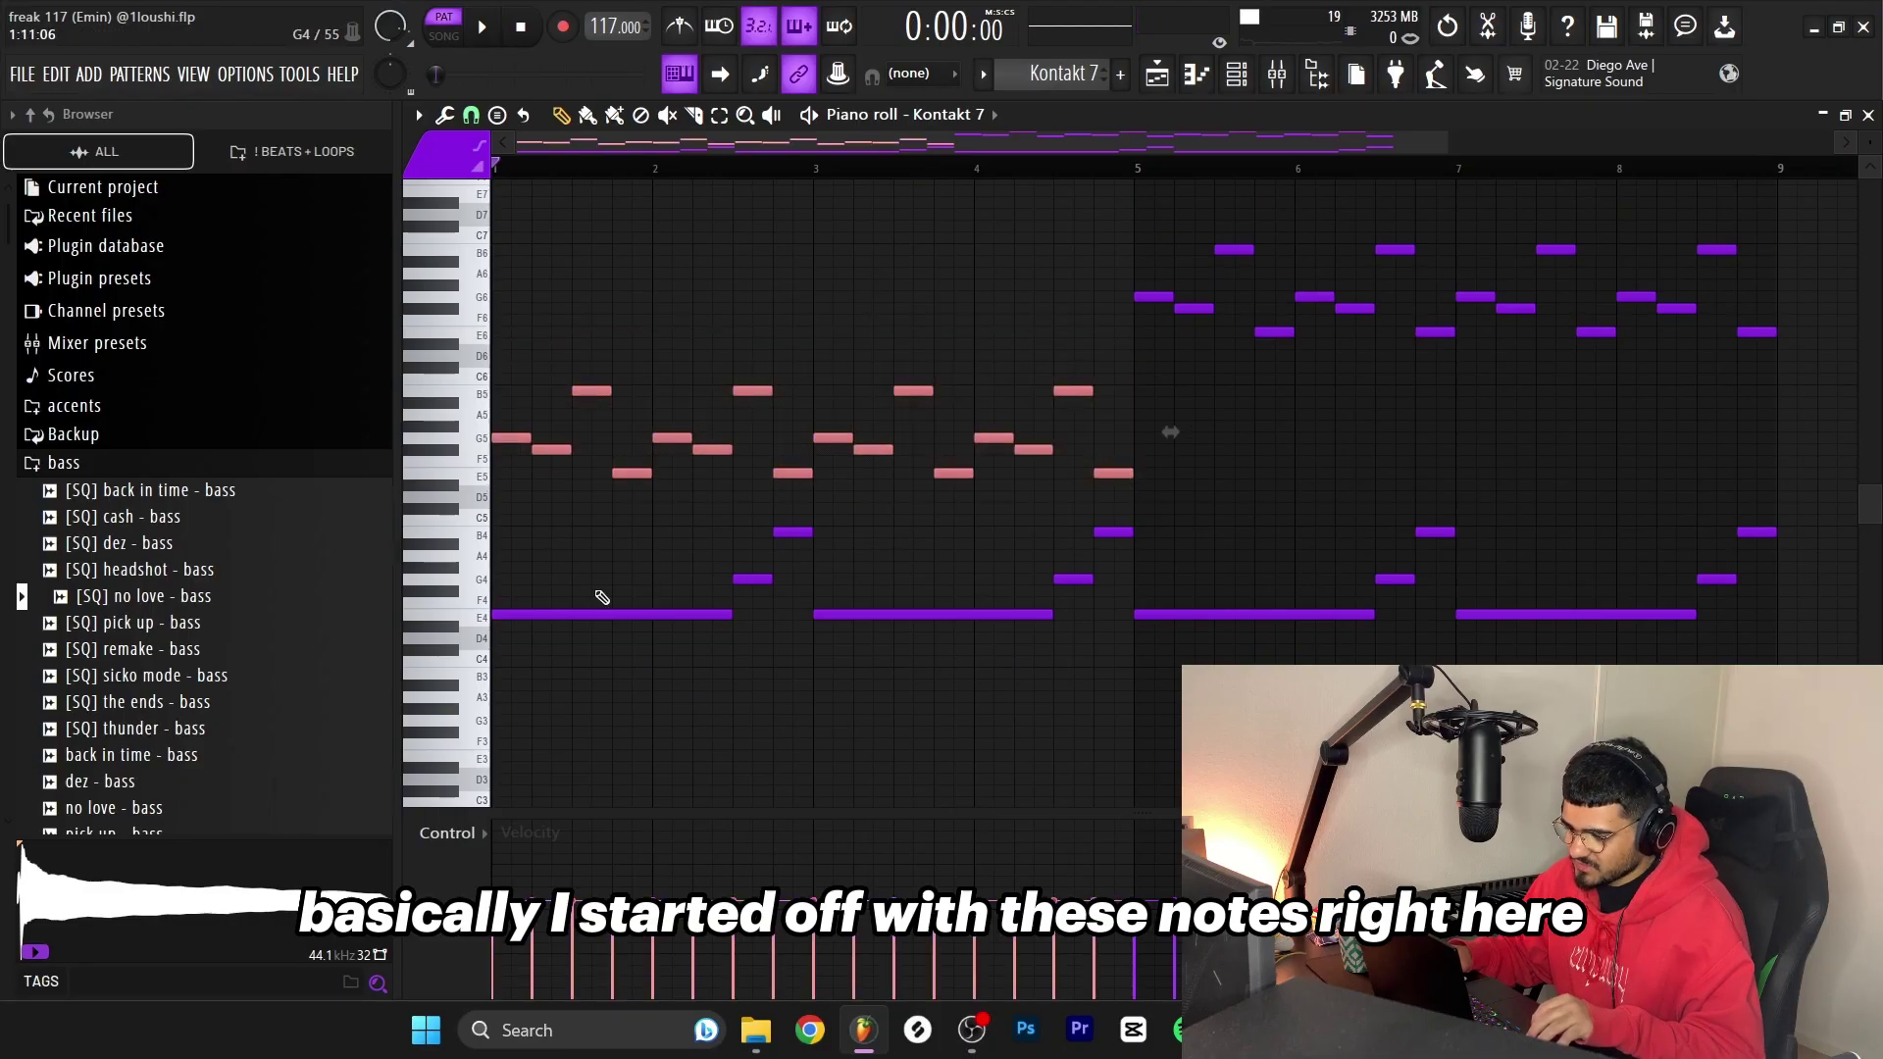
left_click_drag(538, 513, 1780, 696)
key("Delete")
Drop the upper notes in bars 5–9 an octave and play the simplified pattern.
left_click_drag(1160, 219, 1794, 353)
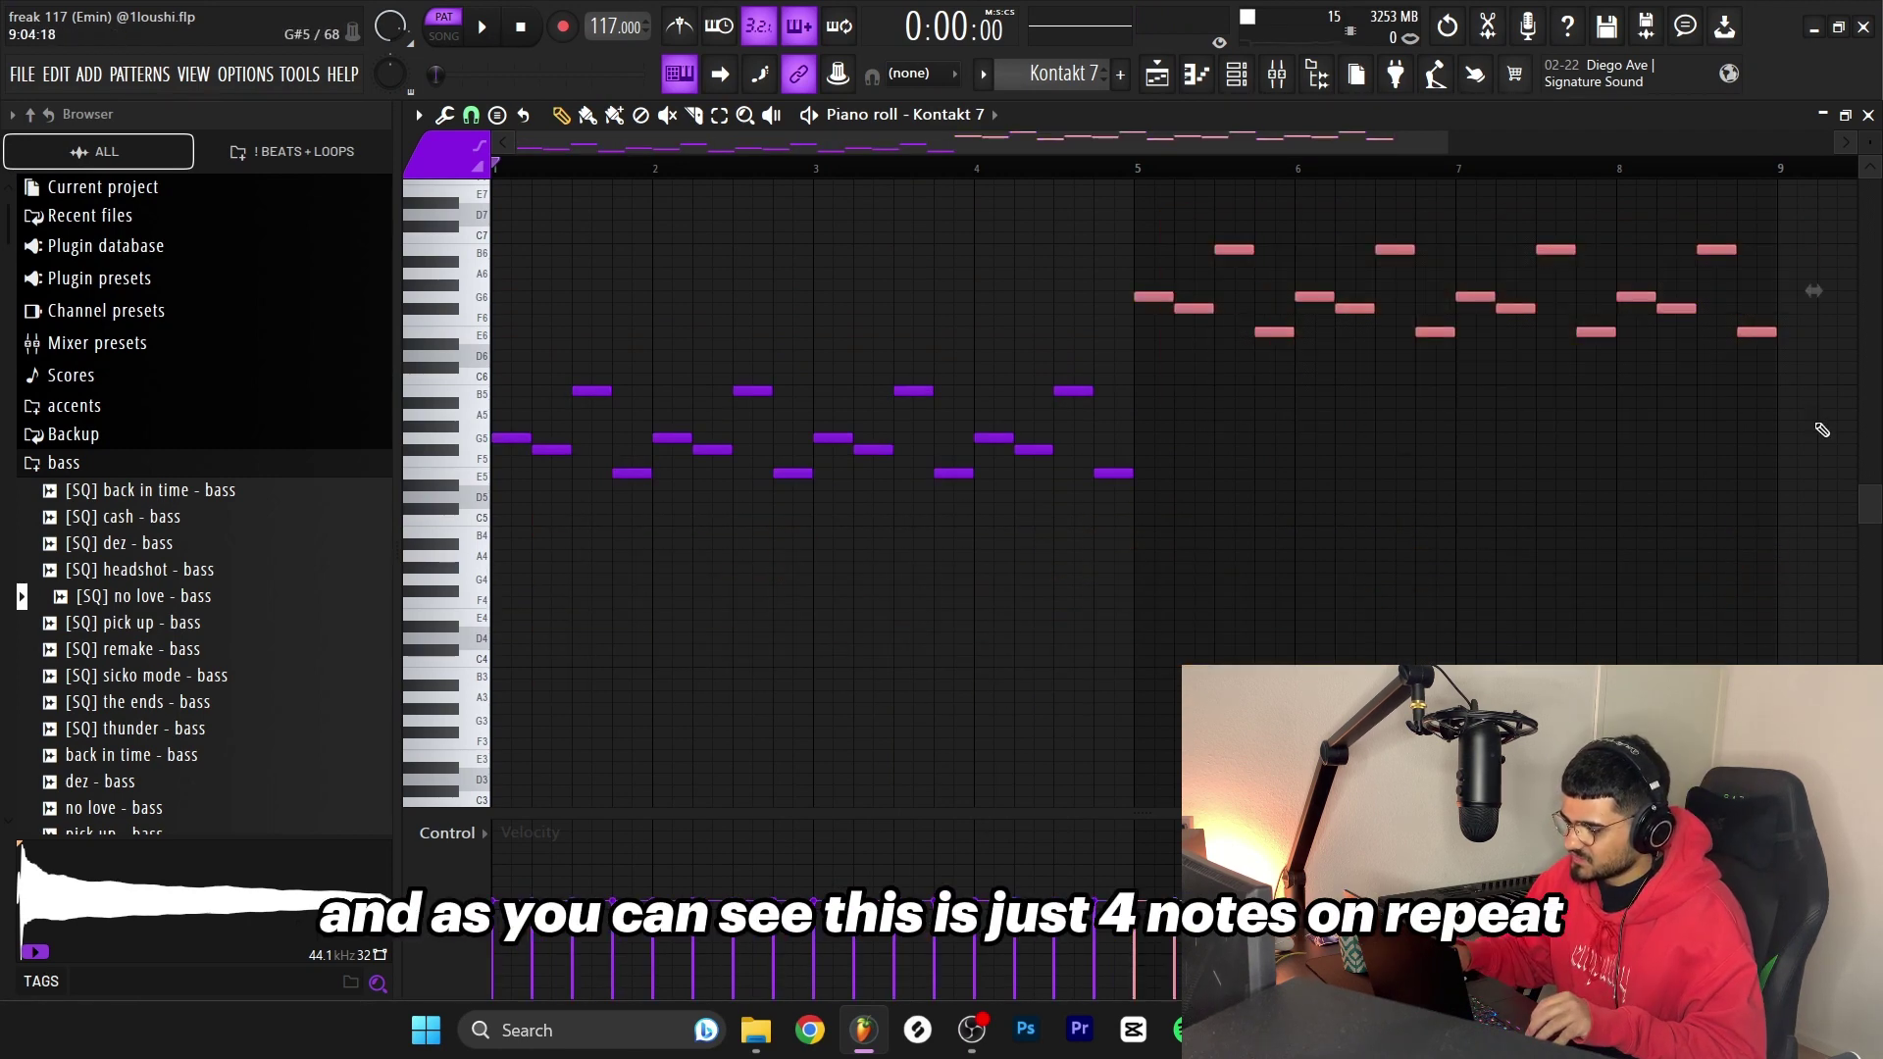
key("ctrl+Down")
key("ctrl+d")
key("space")
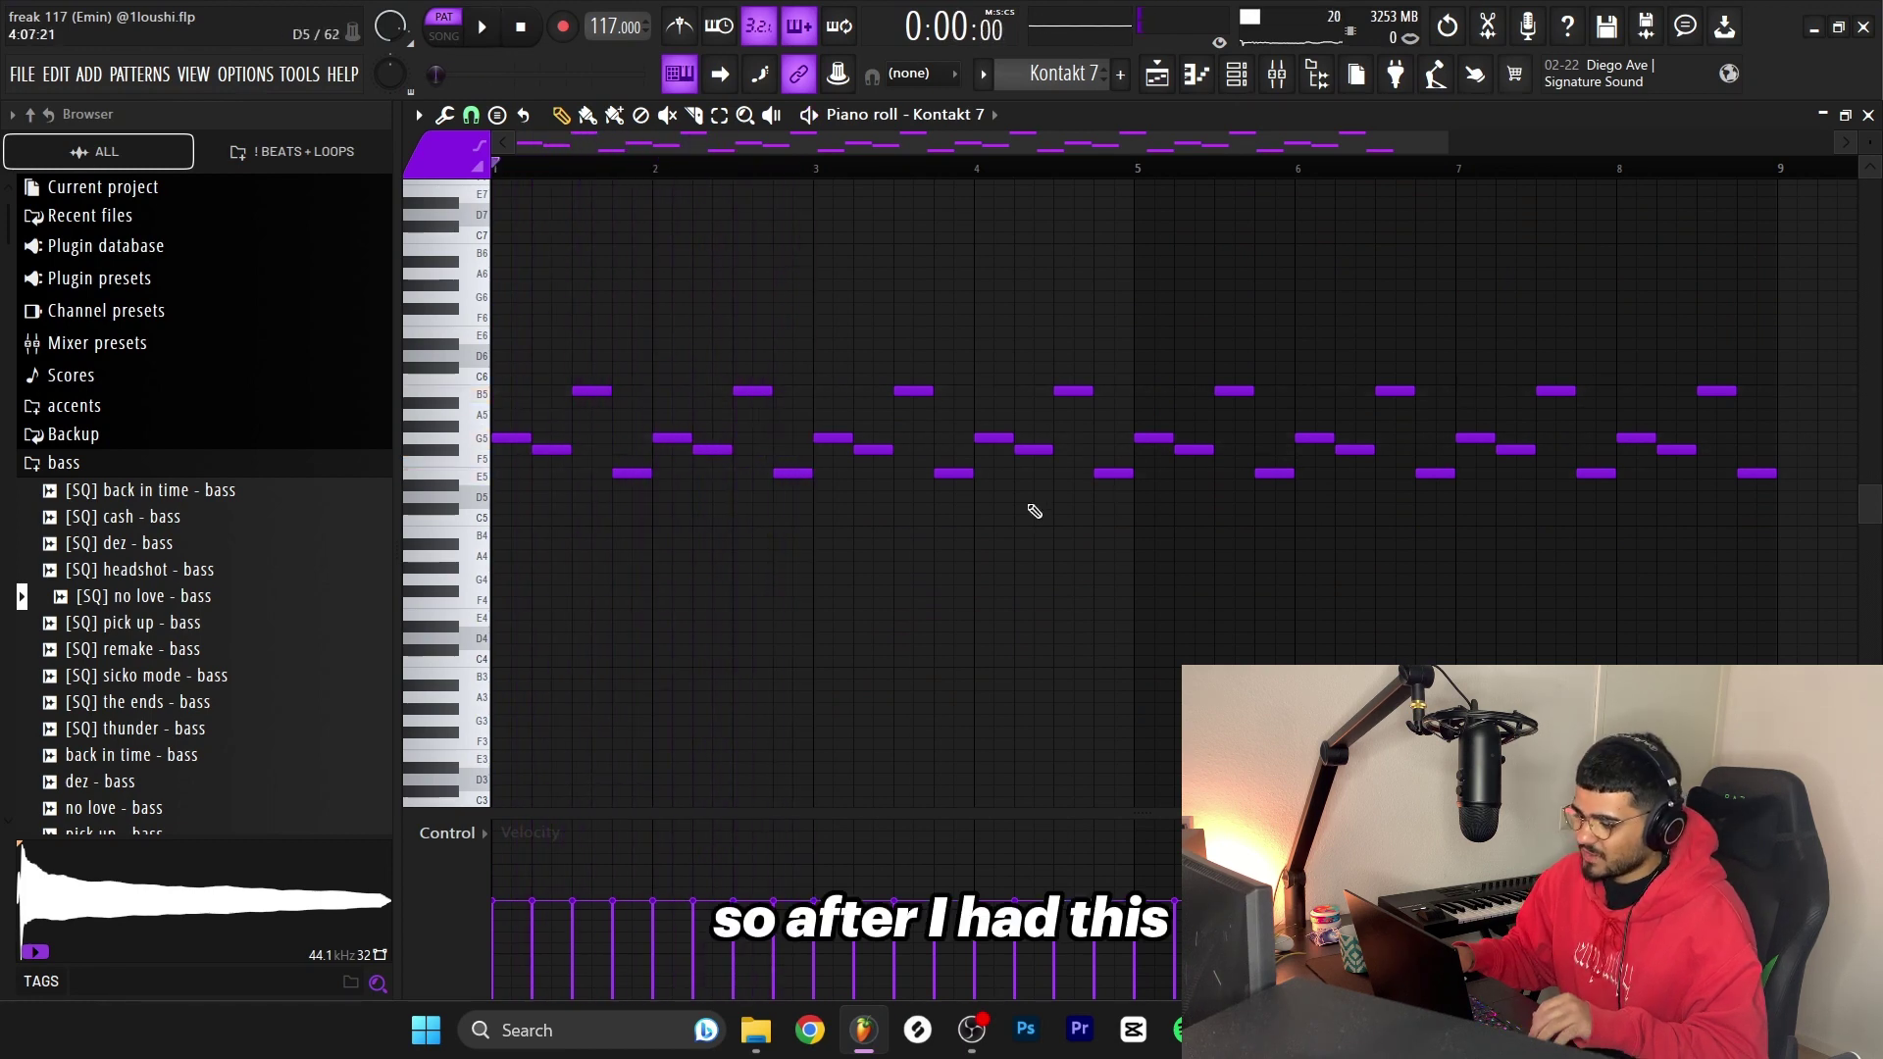
Raise the bars 5–9 notes one octave, leaving the first root note at E4.
left_click_drag(1164, 340, 1794, 570)
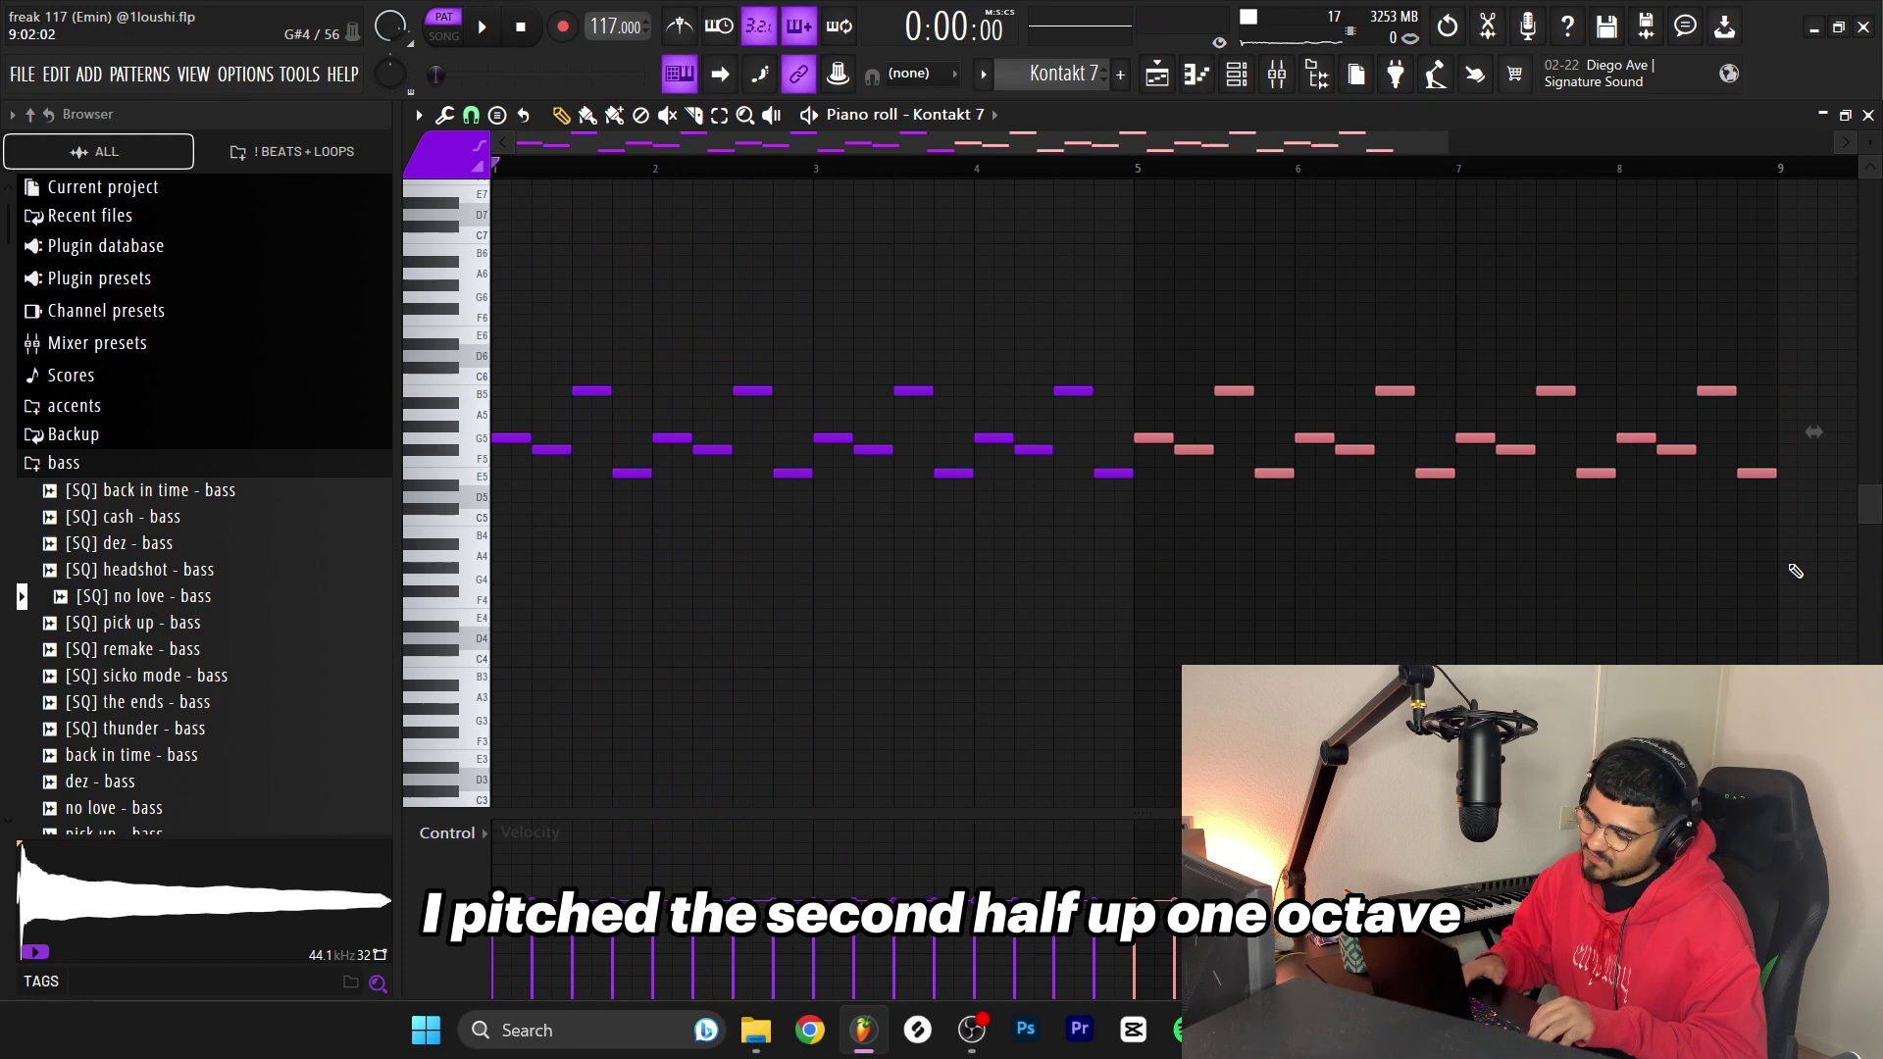
key("ctrl+Up")
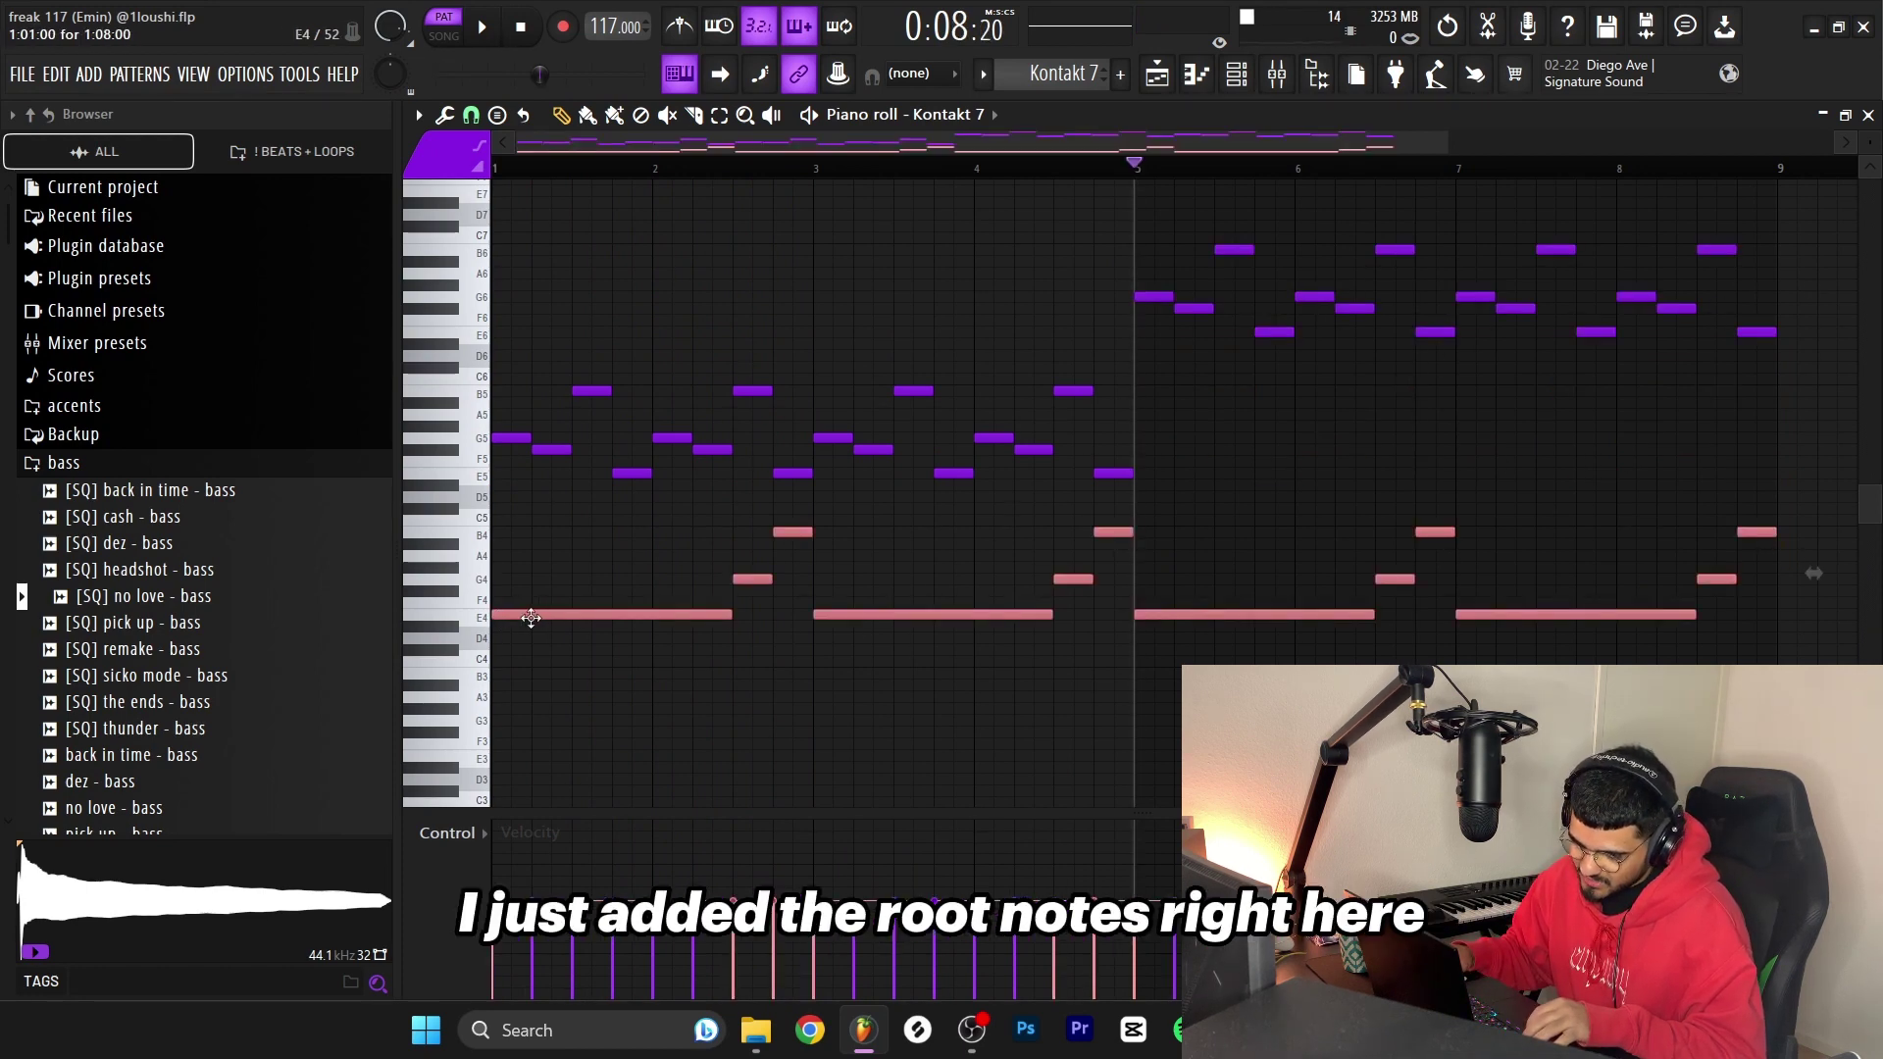
left_click(561, 613)
key("ctrl+Up")
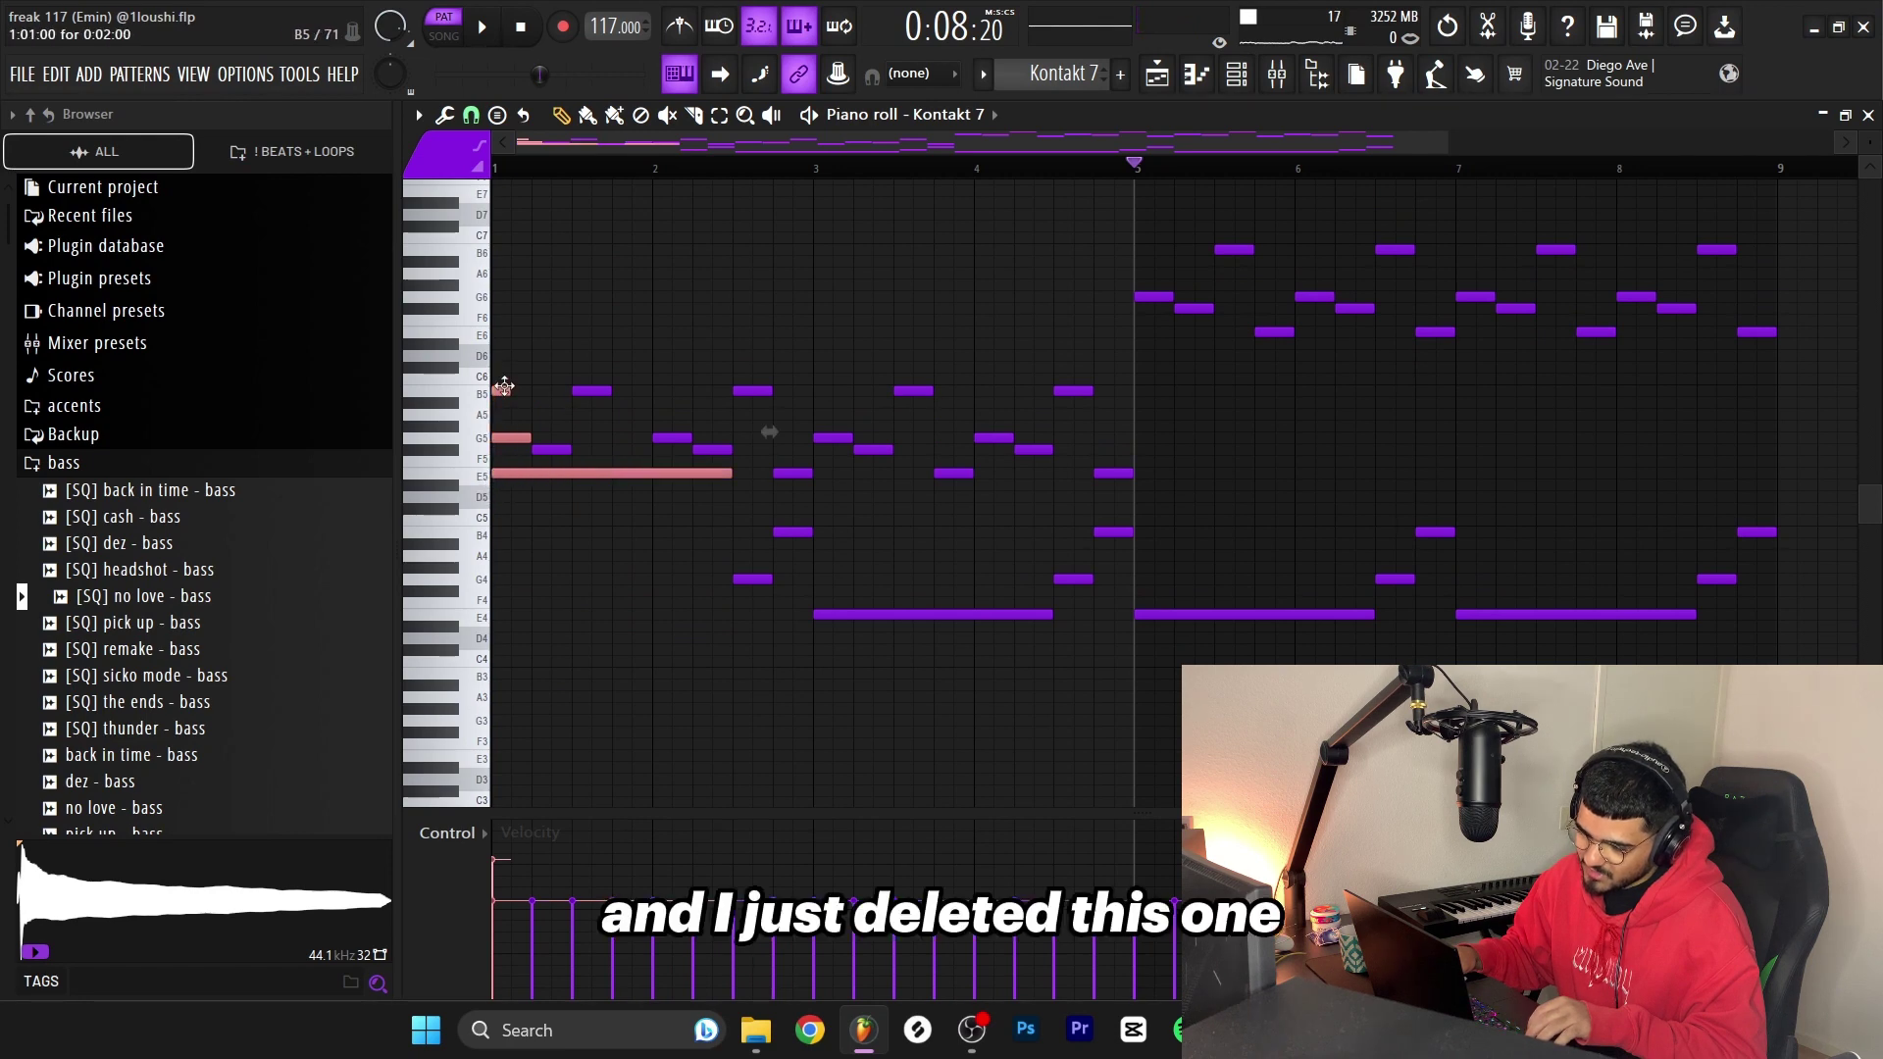
key("ctrl+Down")
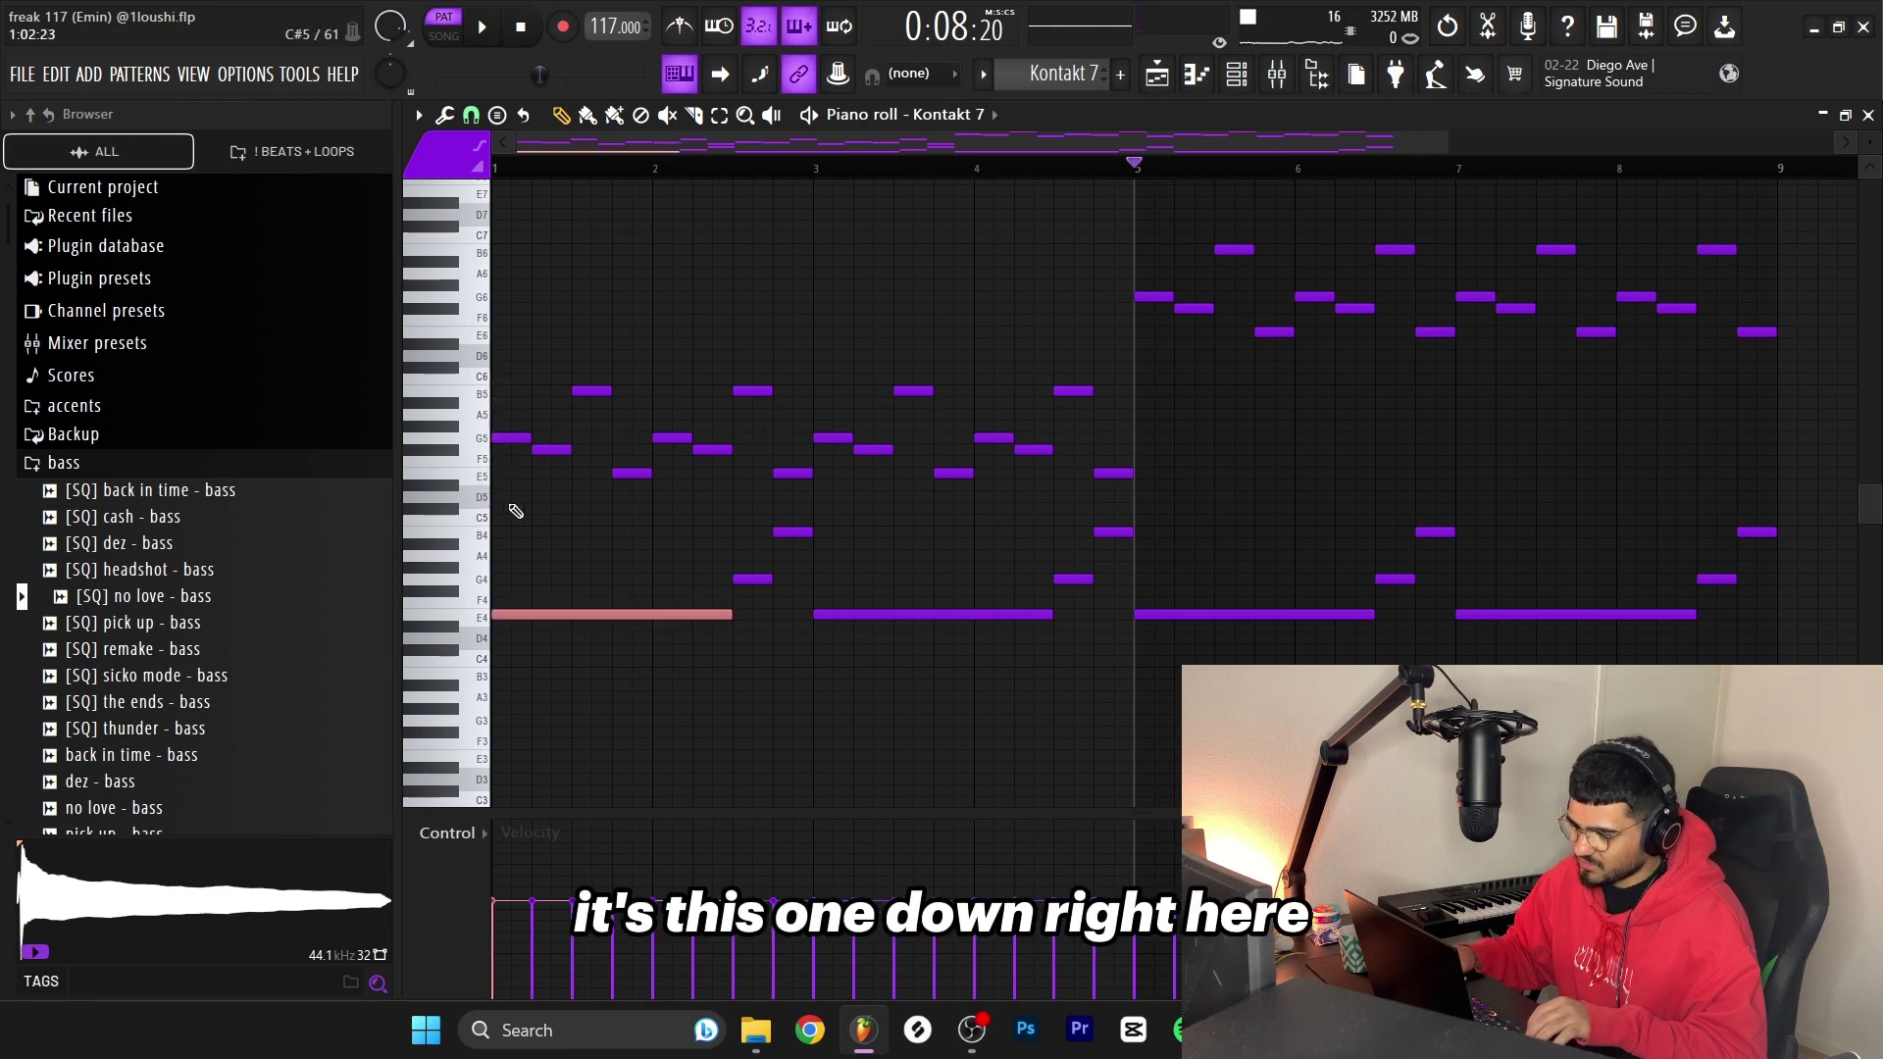
Select the lower E4, G4 and B4 chord notes and play the layered melody.
key("space")
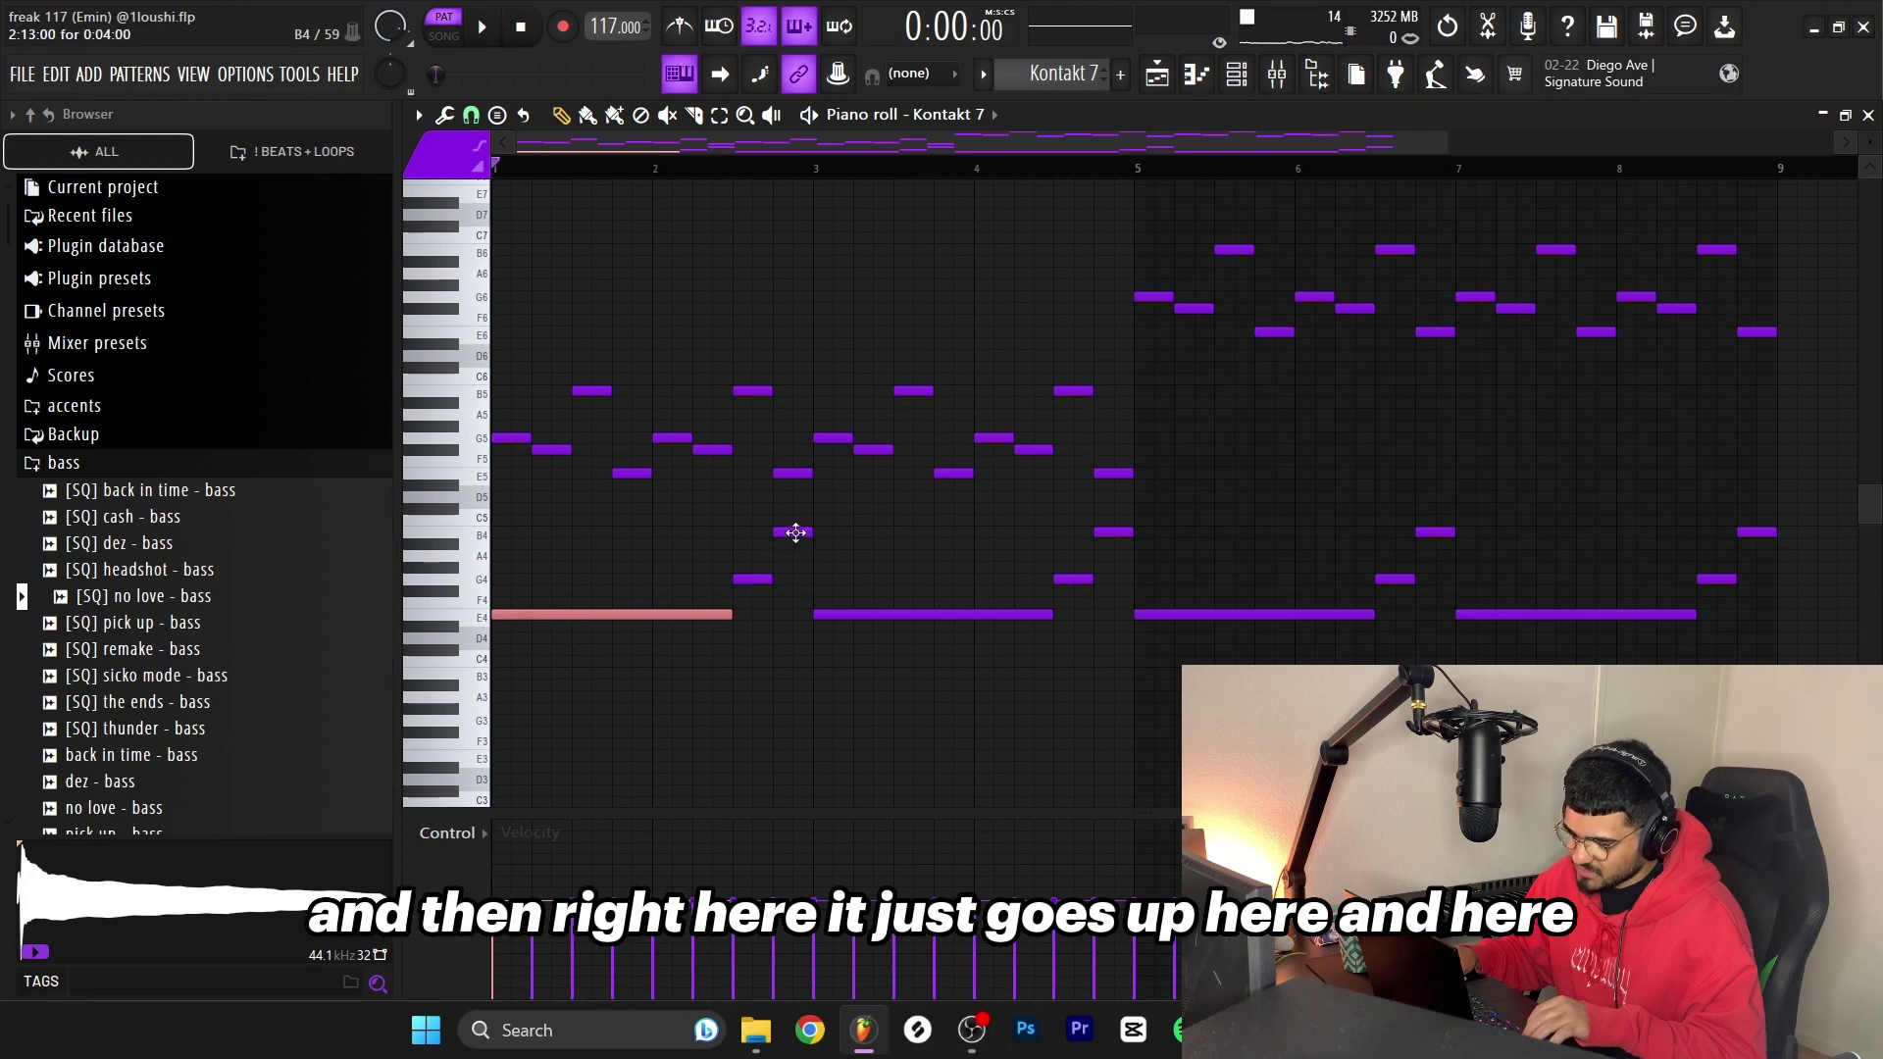
left_click_drag(537, 527, 1765, 651)
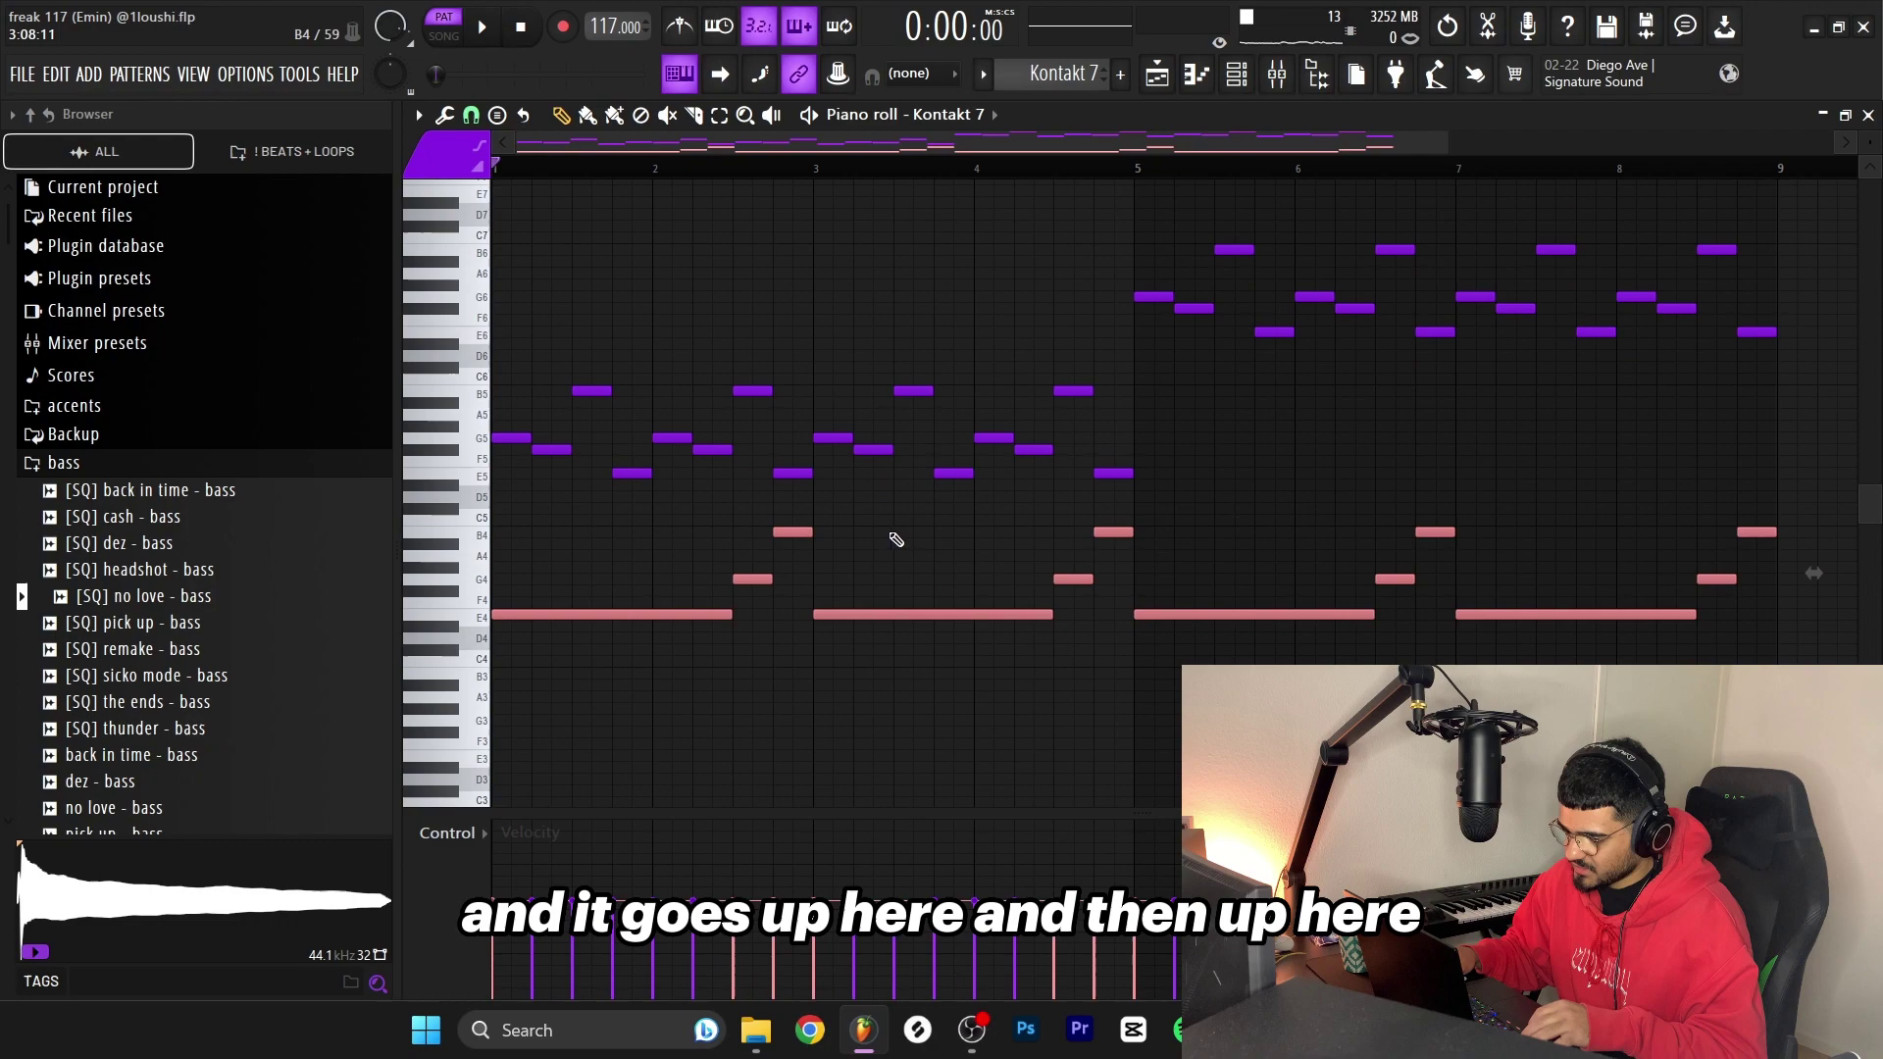
key("space")
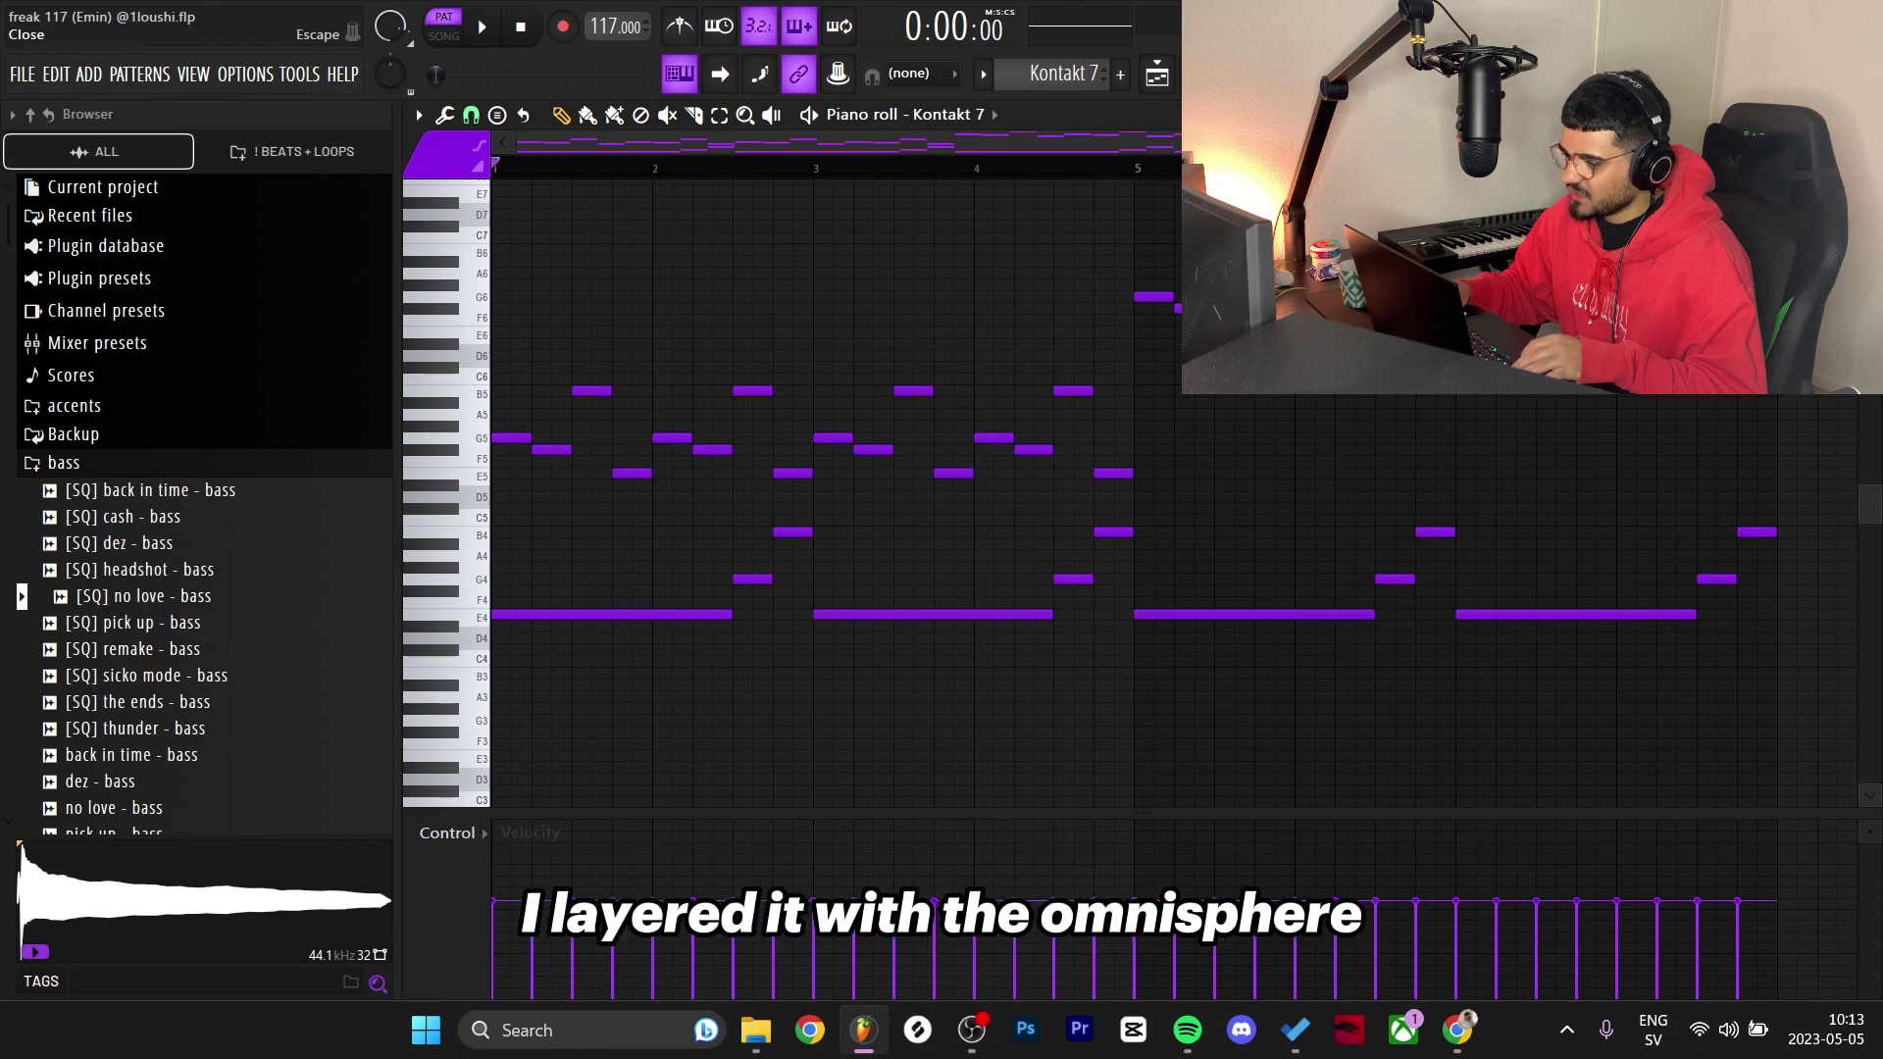
Close the Kontakt 7 piano roll.
key("Escape")
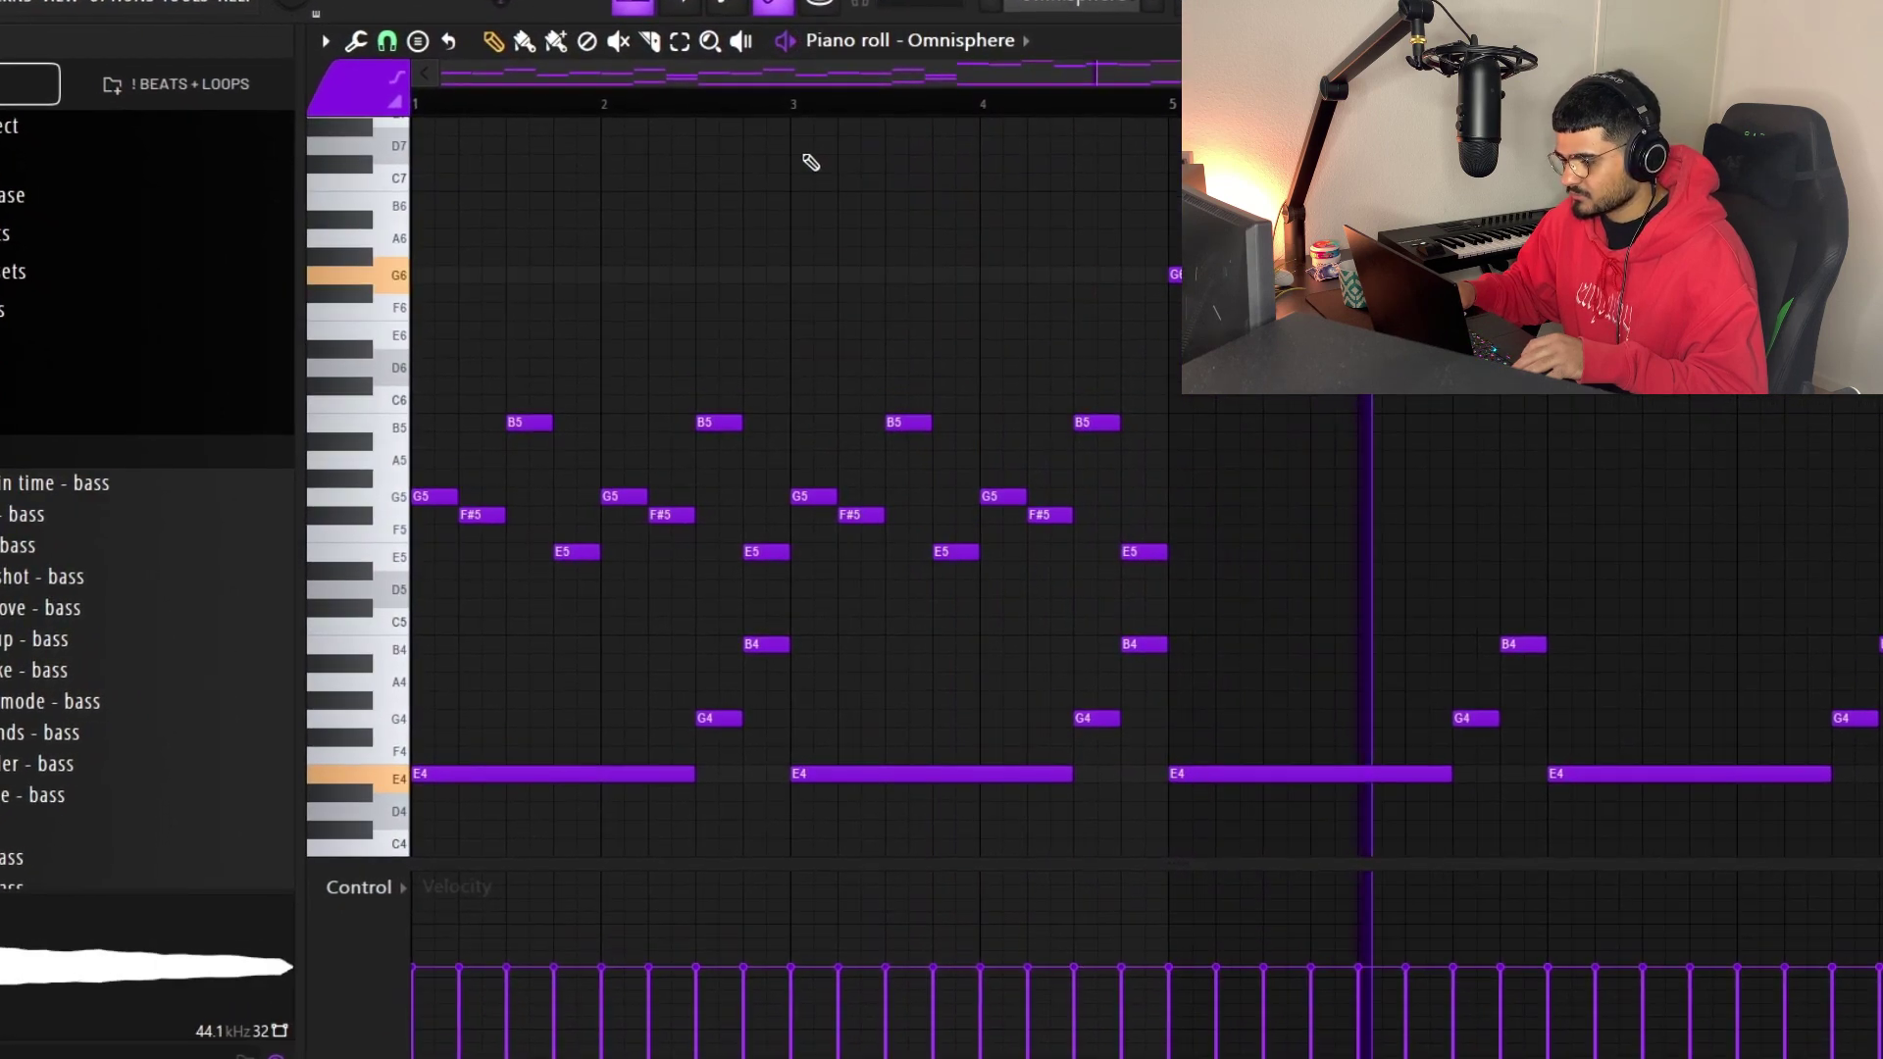
Stop playback and reselect the Omnisphere channel in the Channel rack.
key("space")
key("F6")
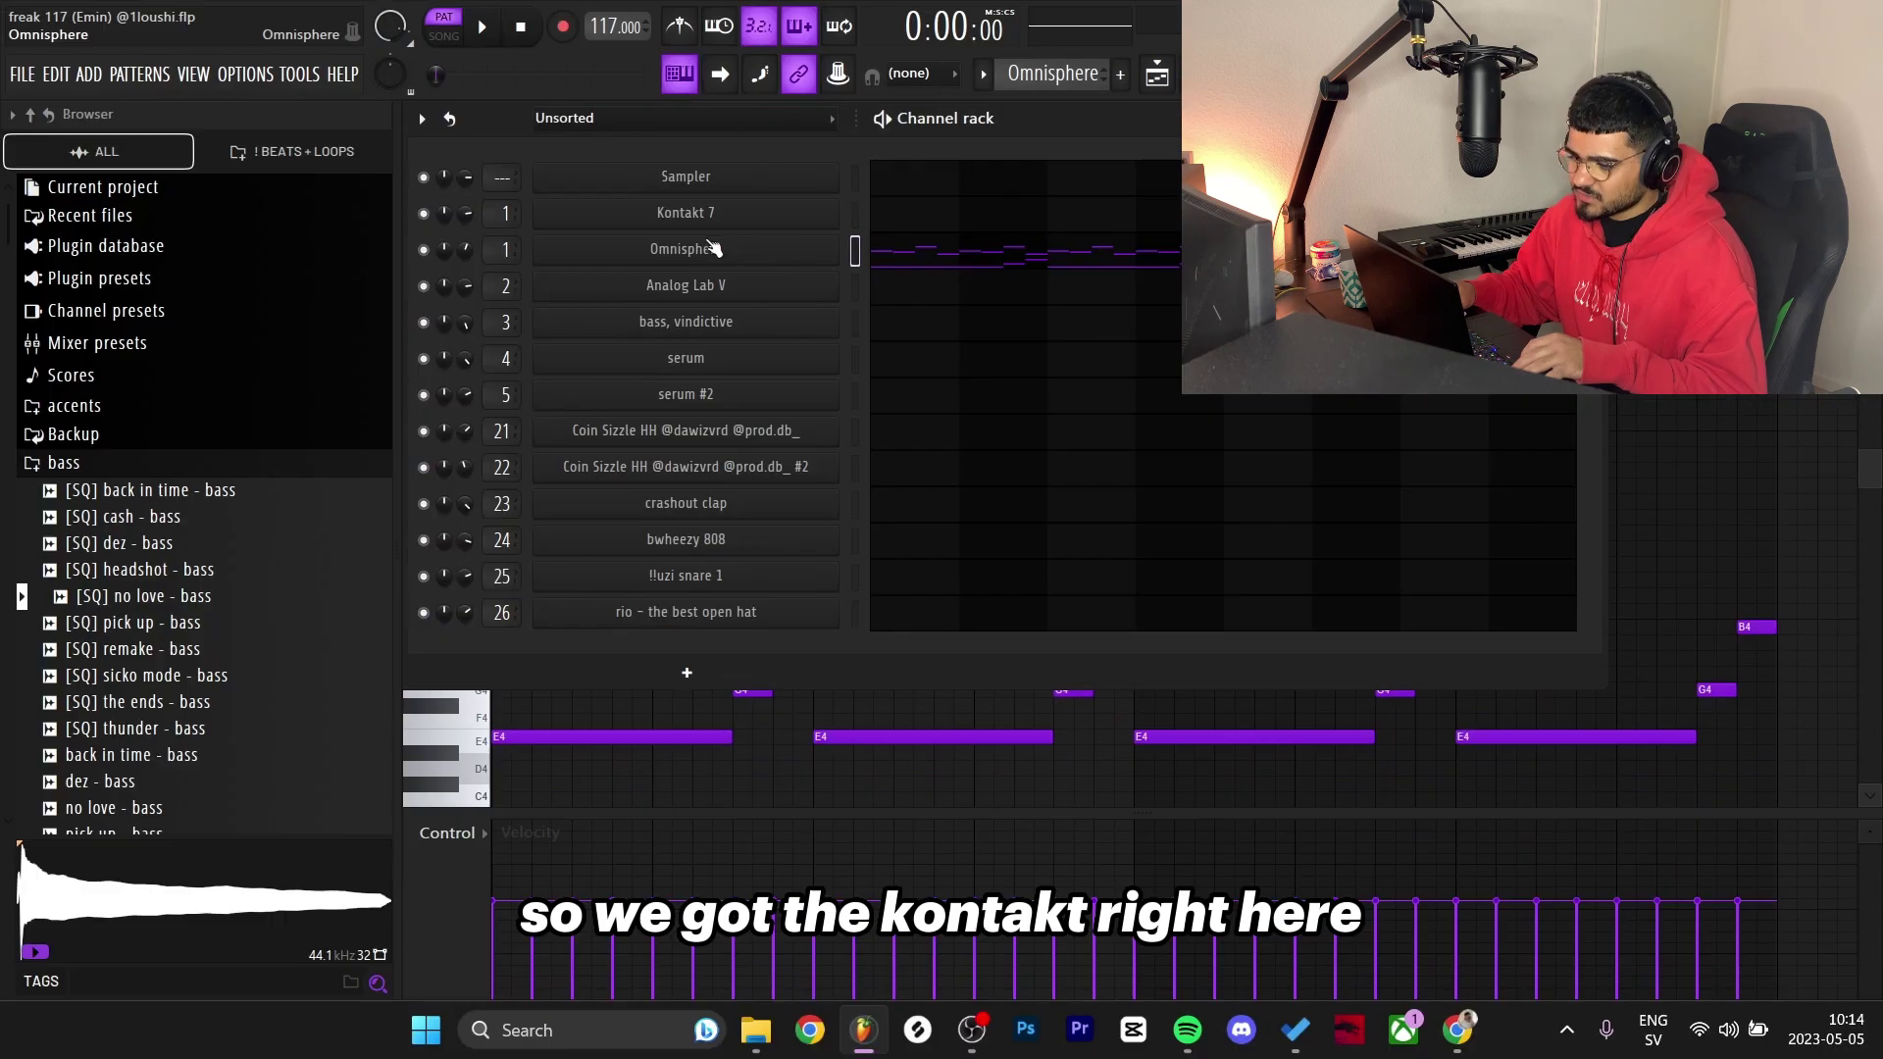
key("Up")
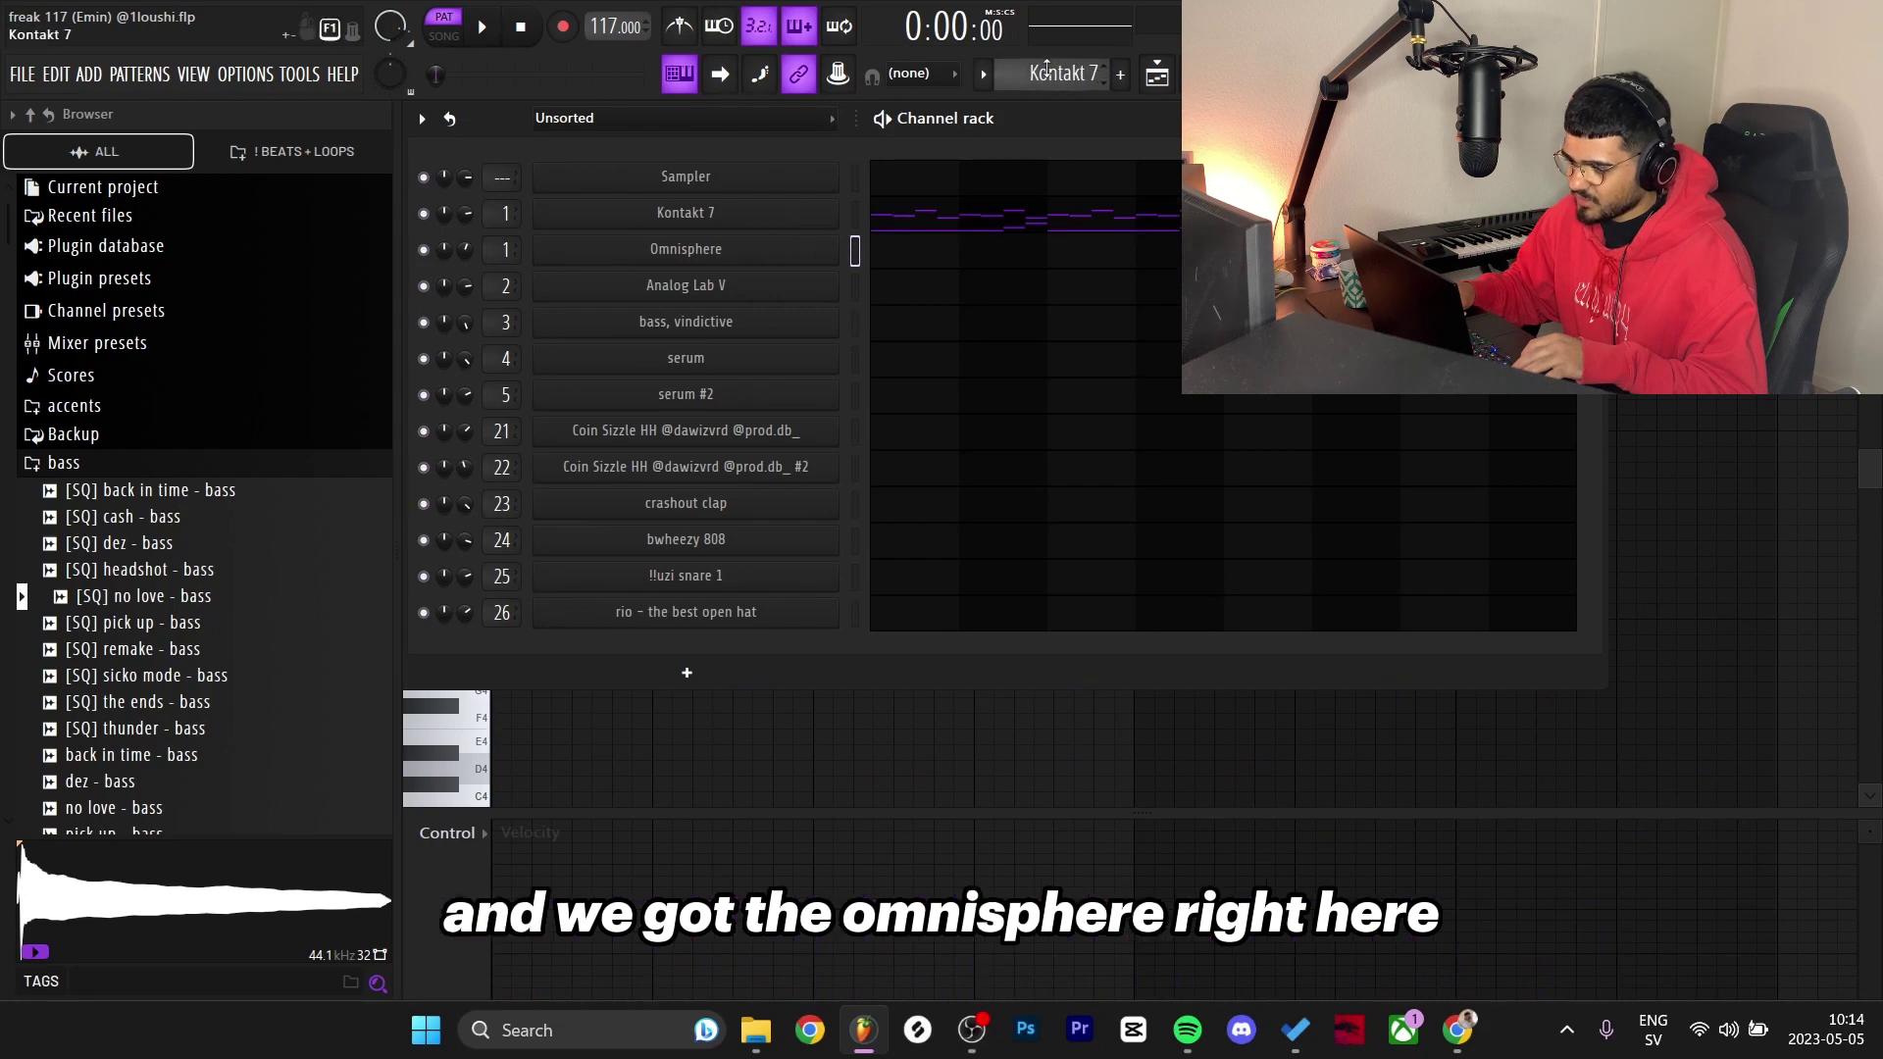
key("Down")
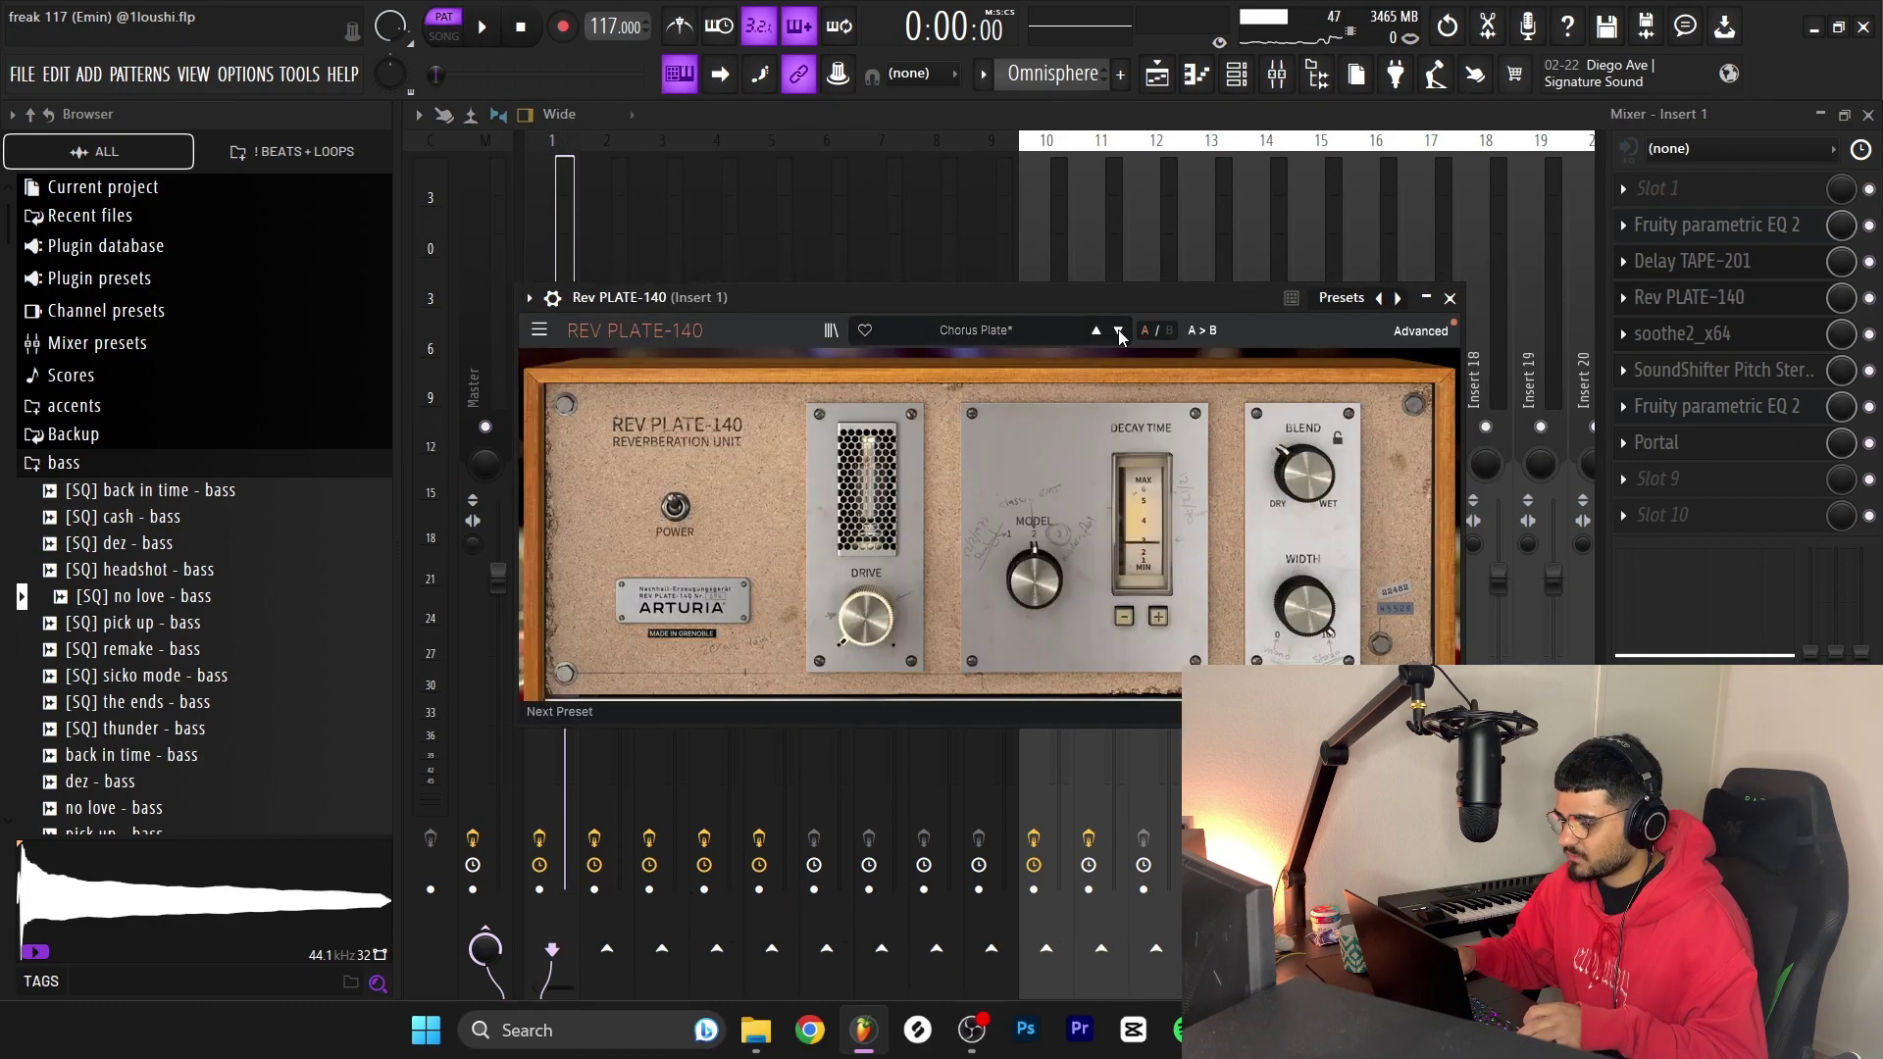
Nudge the Rev PLATE-140 reverb window slightly upward.
left_click_drag(1042, 303, 1032, 274)
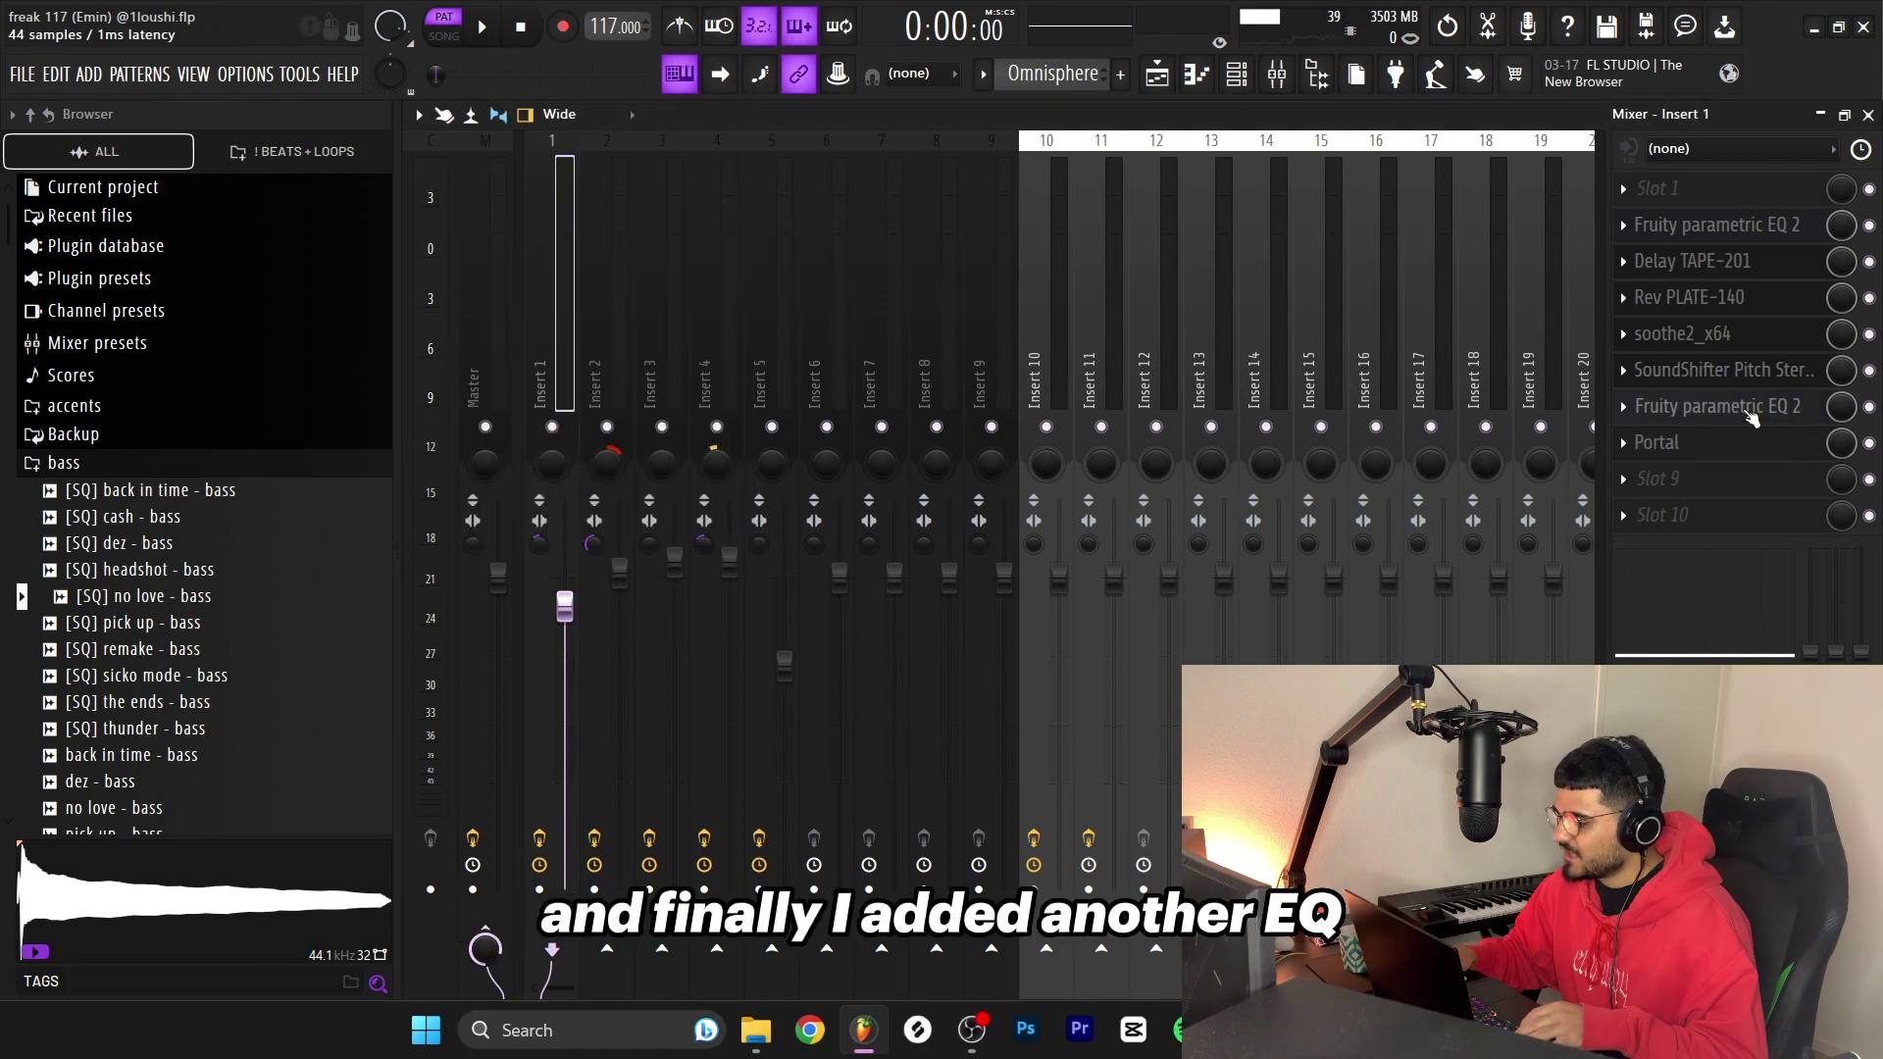
Check the second Parametric EQ 2, then open the Portal effect on the insert.
left_click(1748, 412)
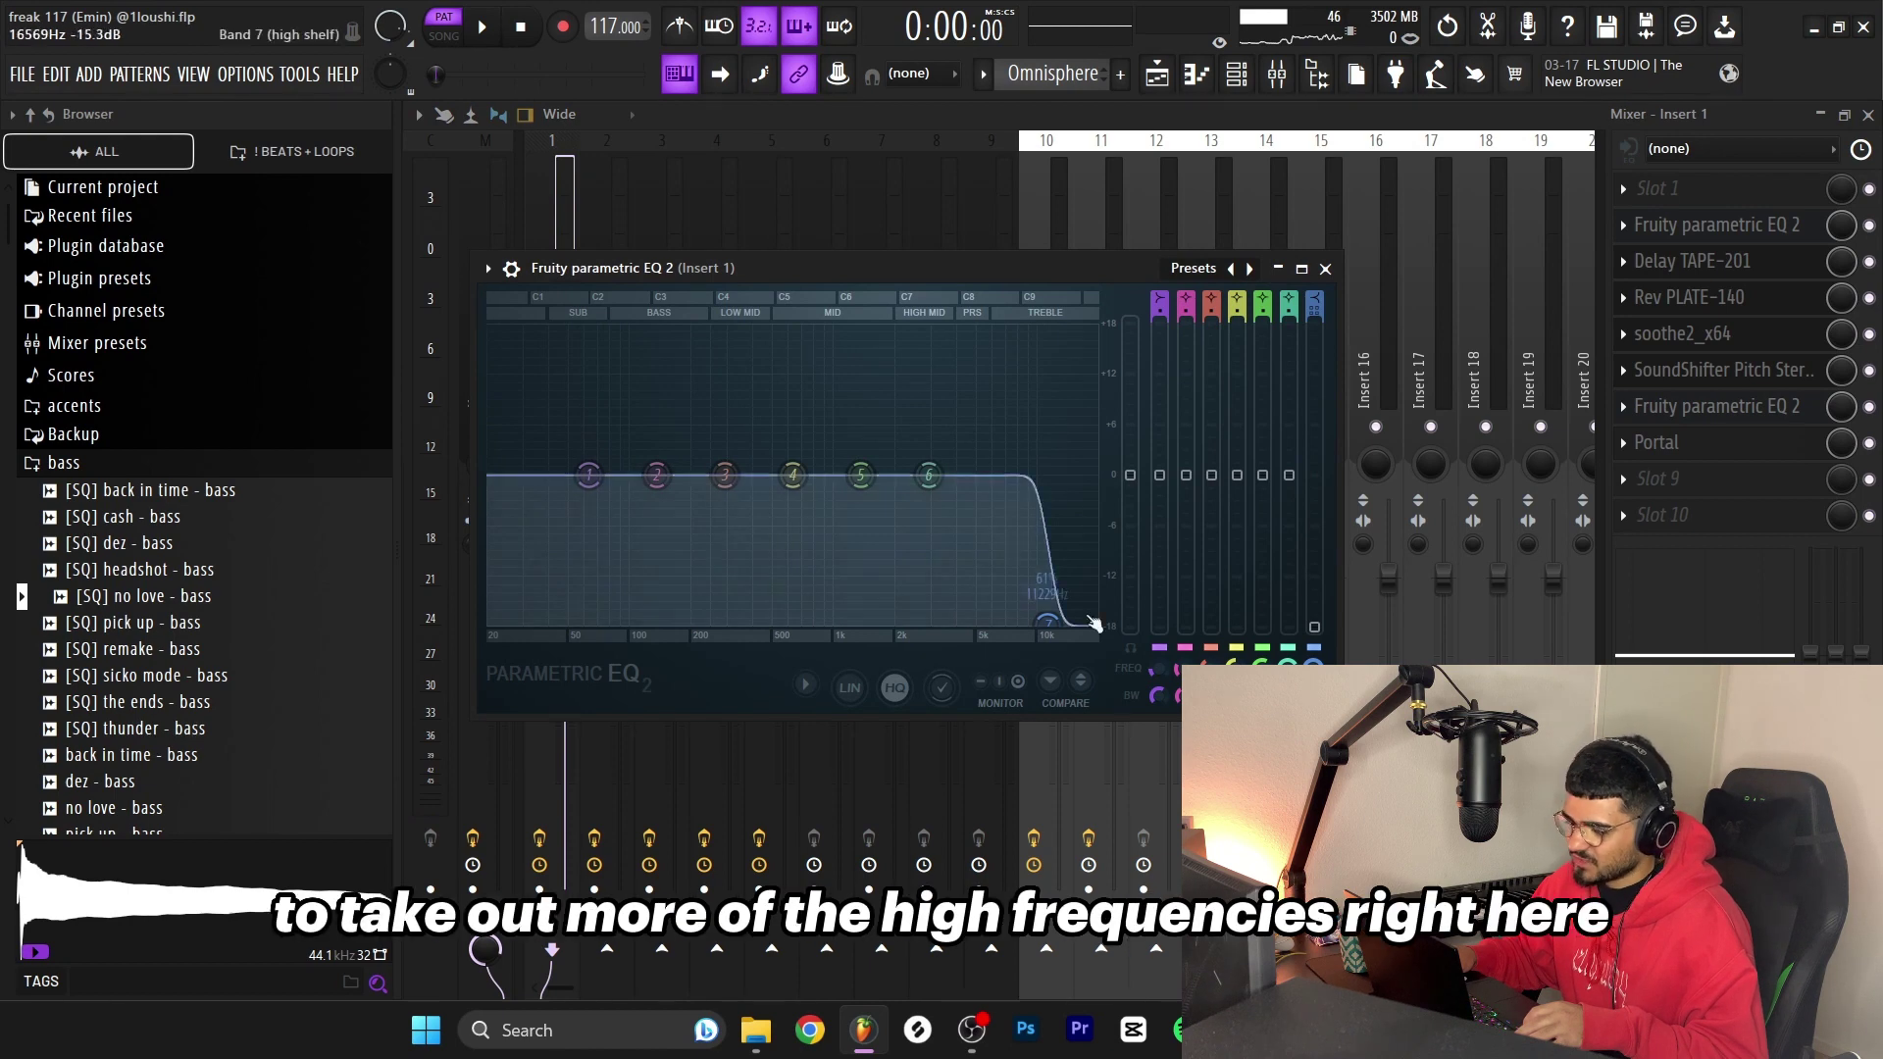
left_click(1326, 269)
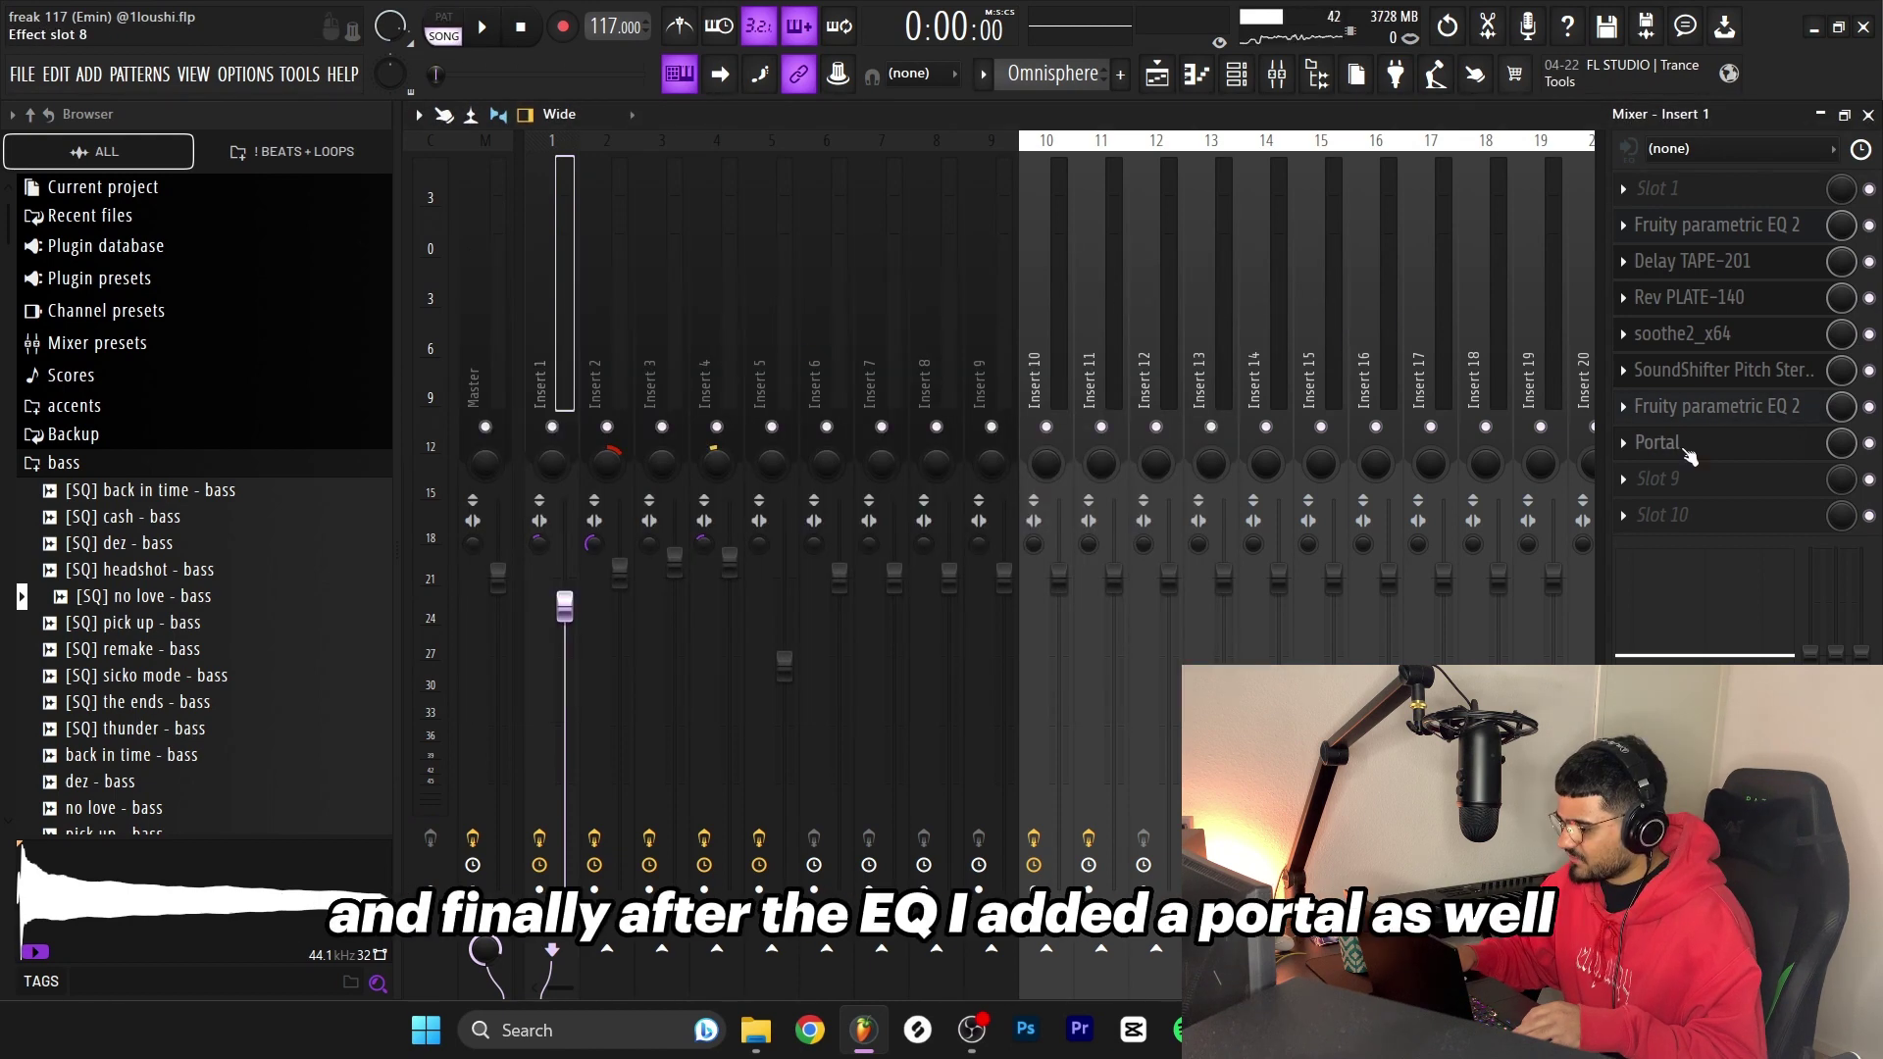
left_click(1658, 442)
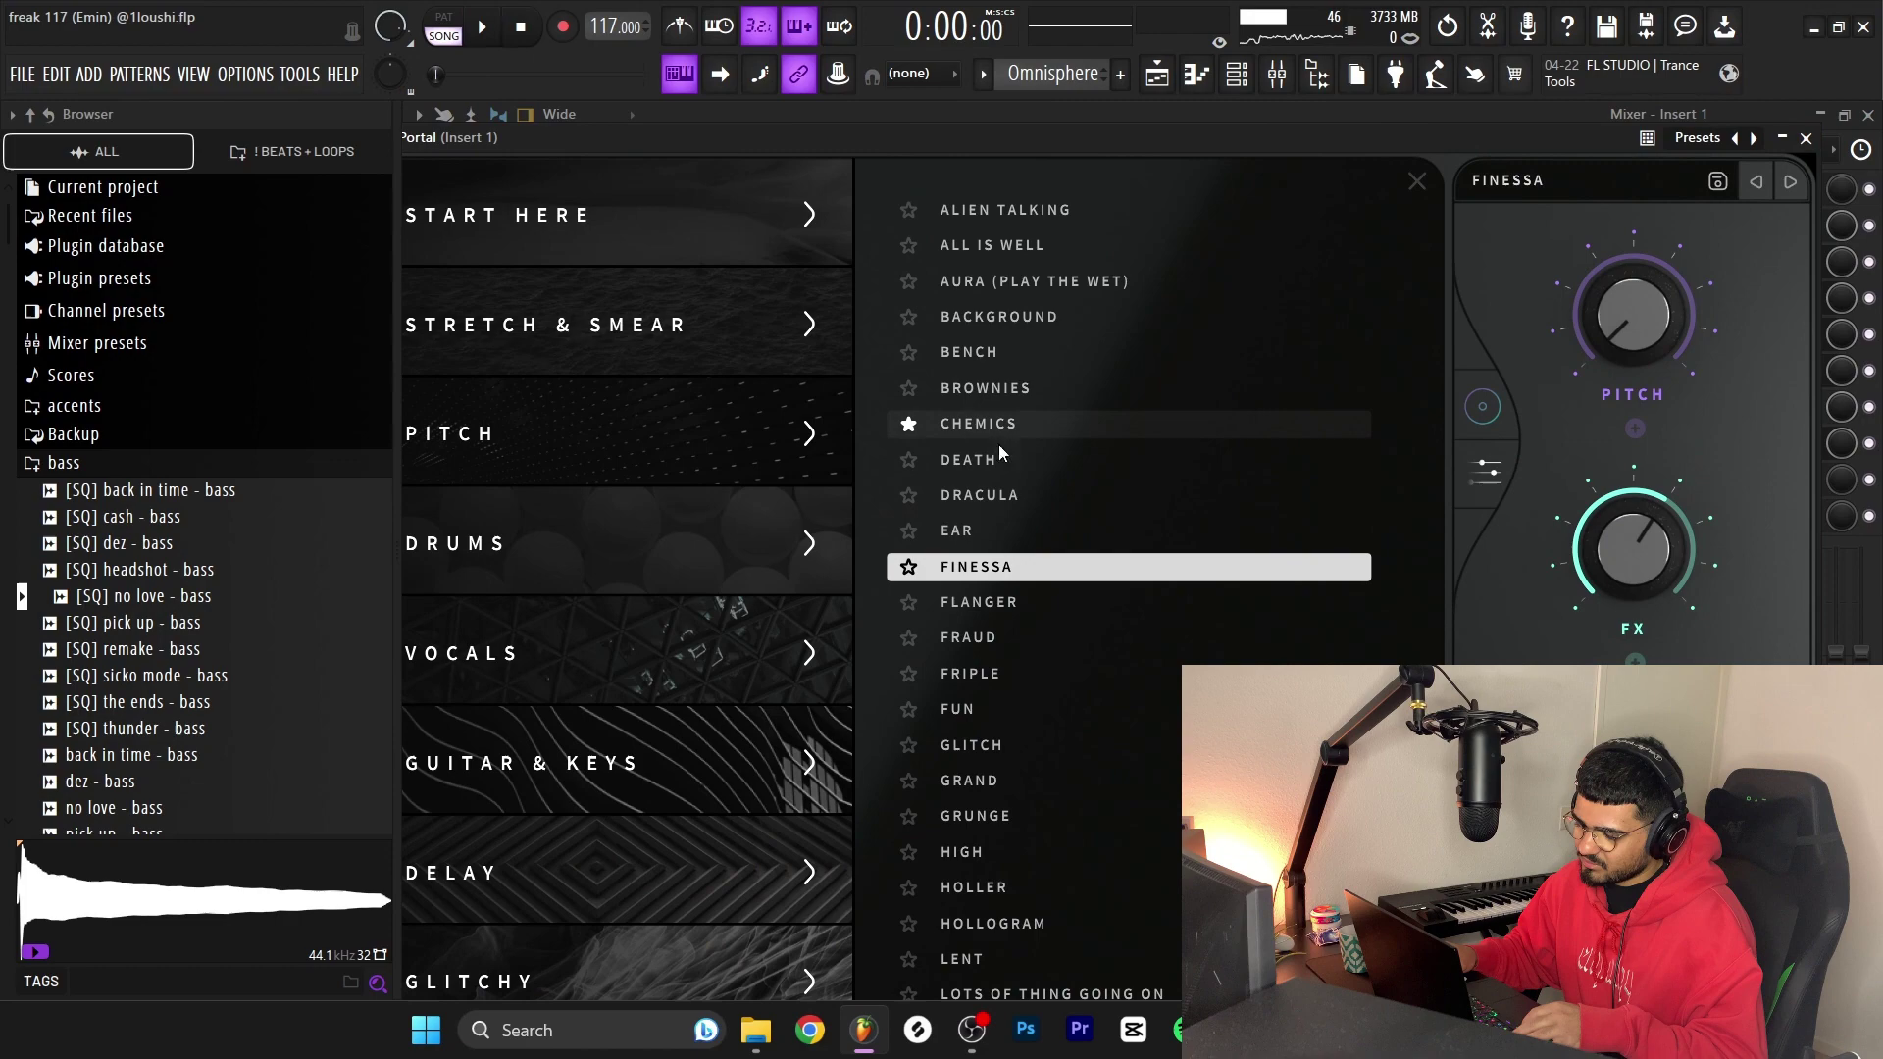
scroll(523, 755, "down", 8)
scroll(522, 755, "up", 5)
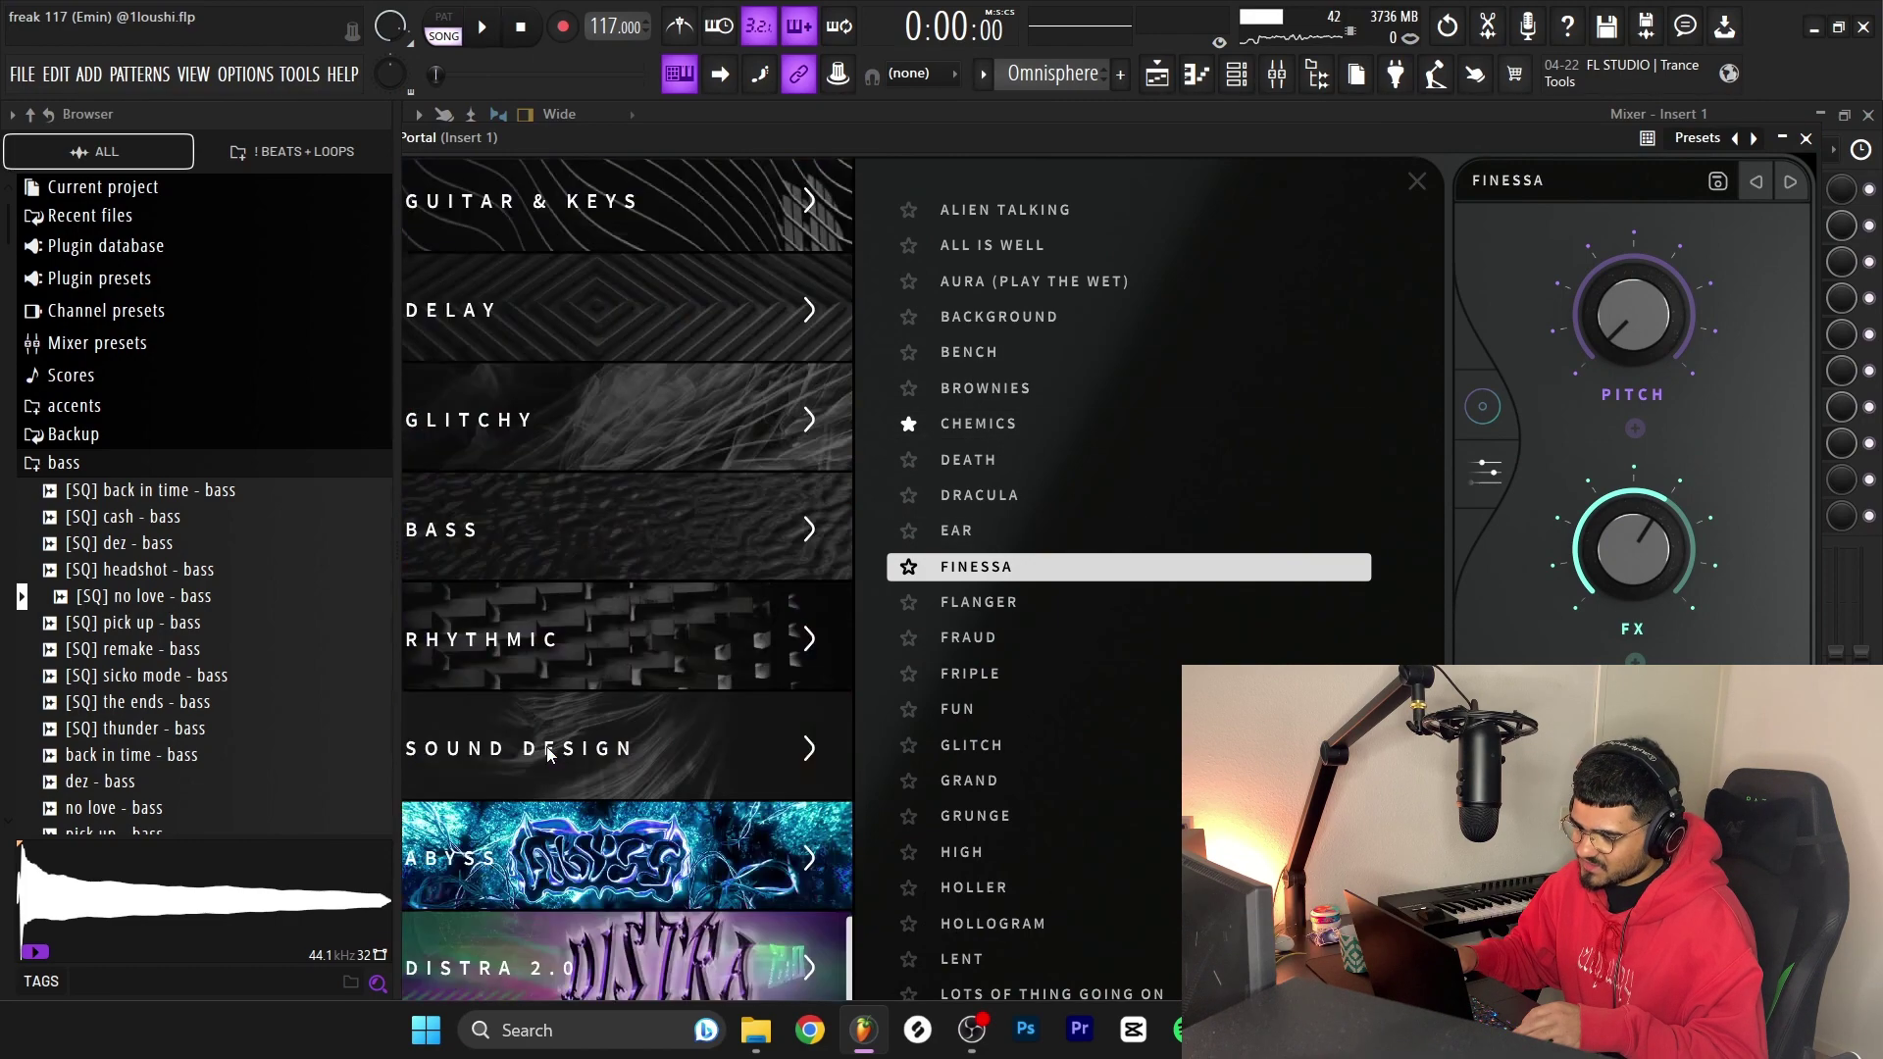
scroll(523, 588, "down", 5)
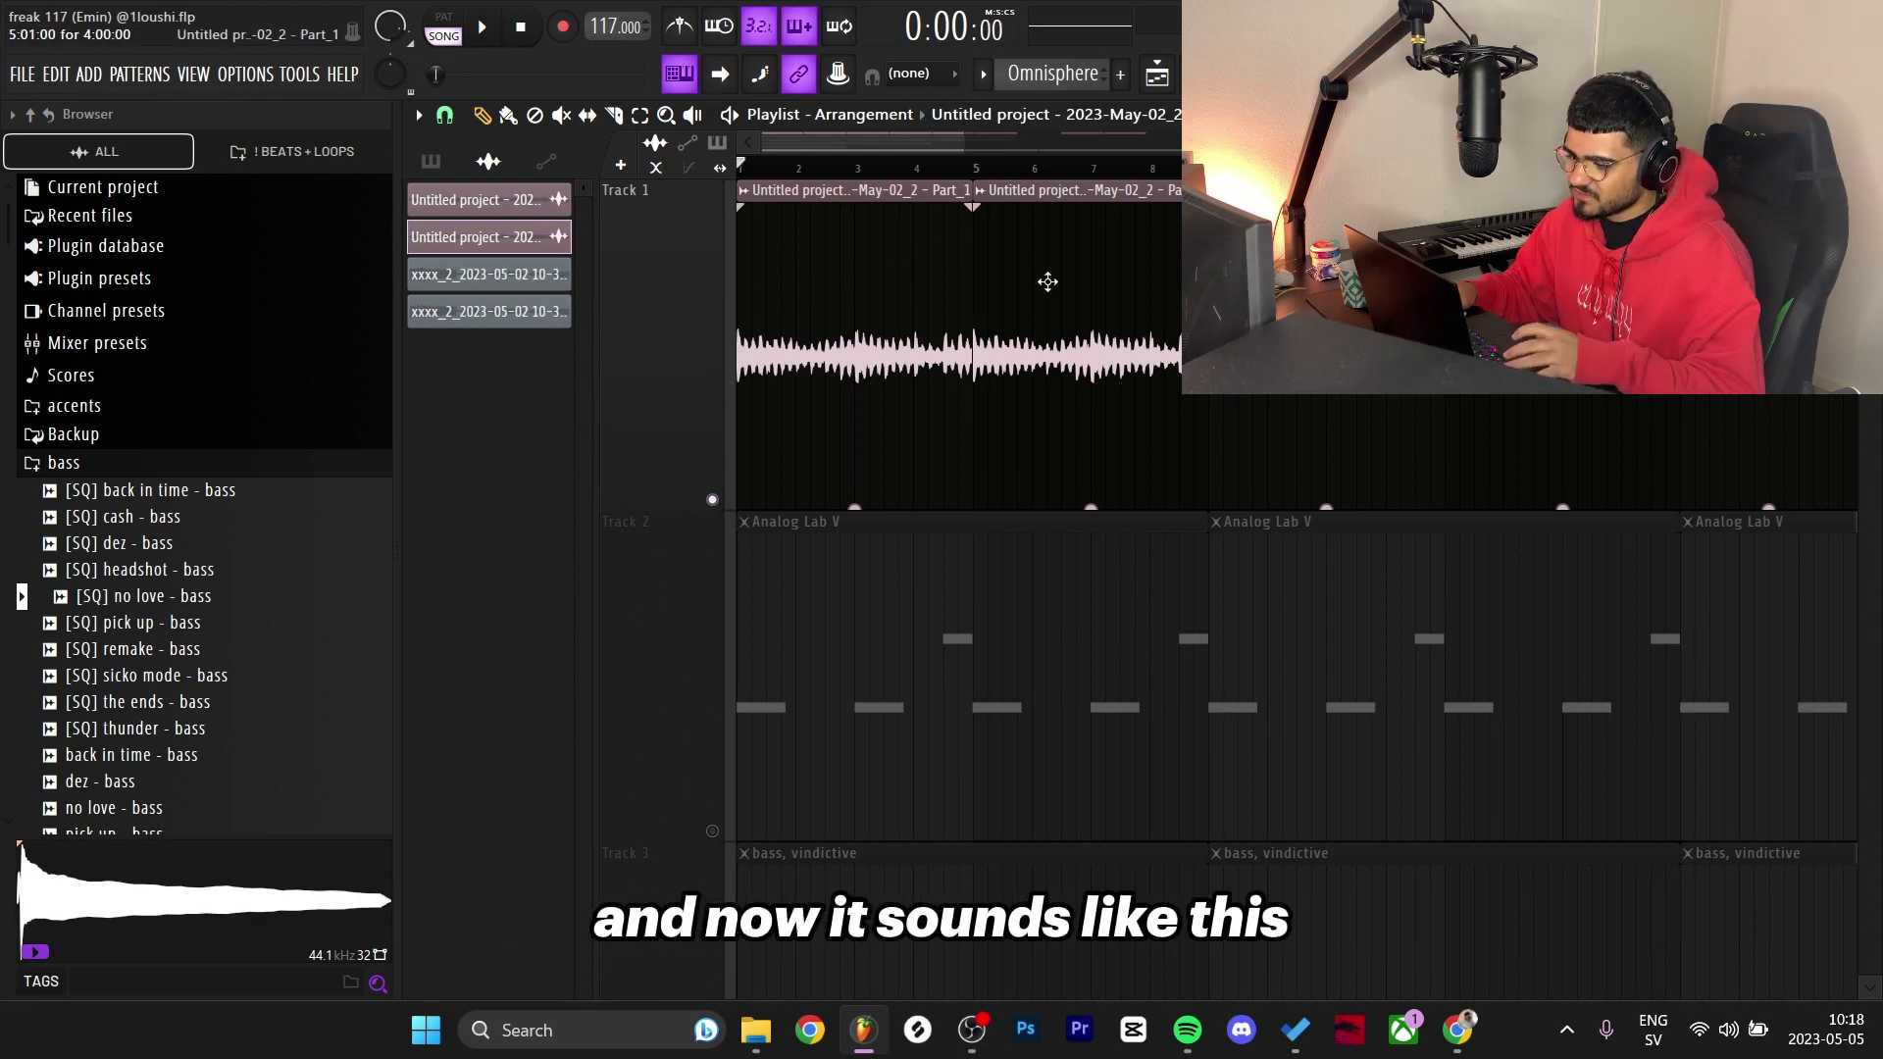
Play the arrangement and zoom out until the Serum tracks below Analog Lab V show.
key("space")
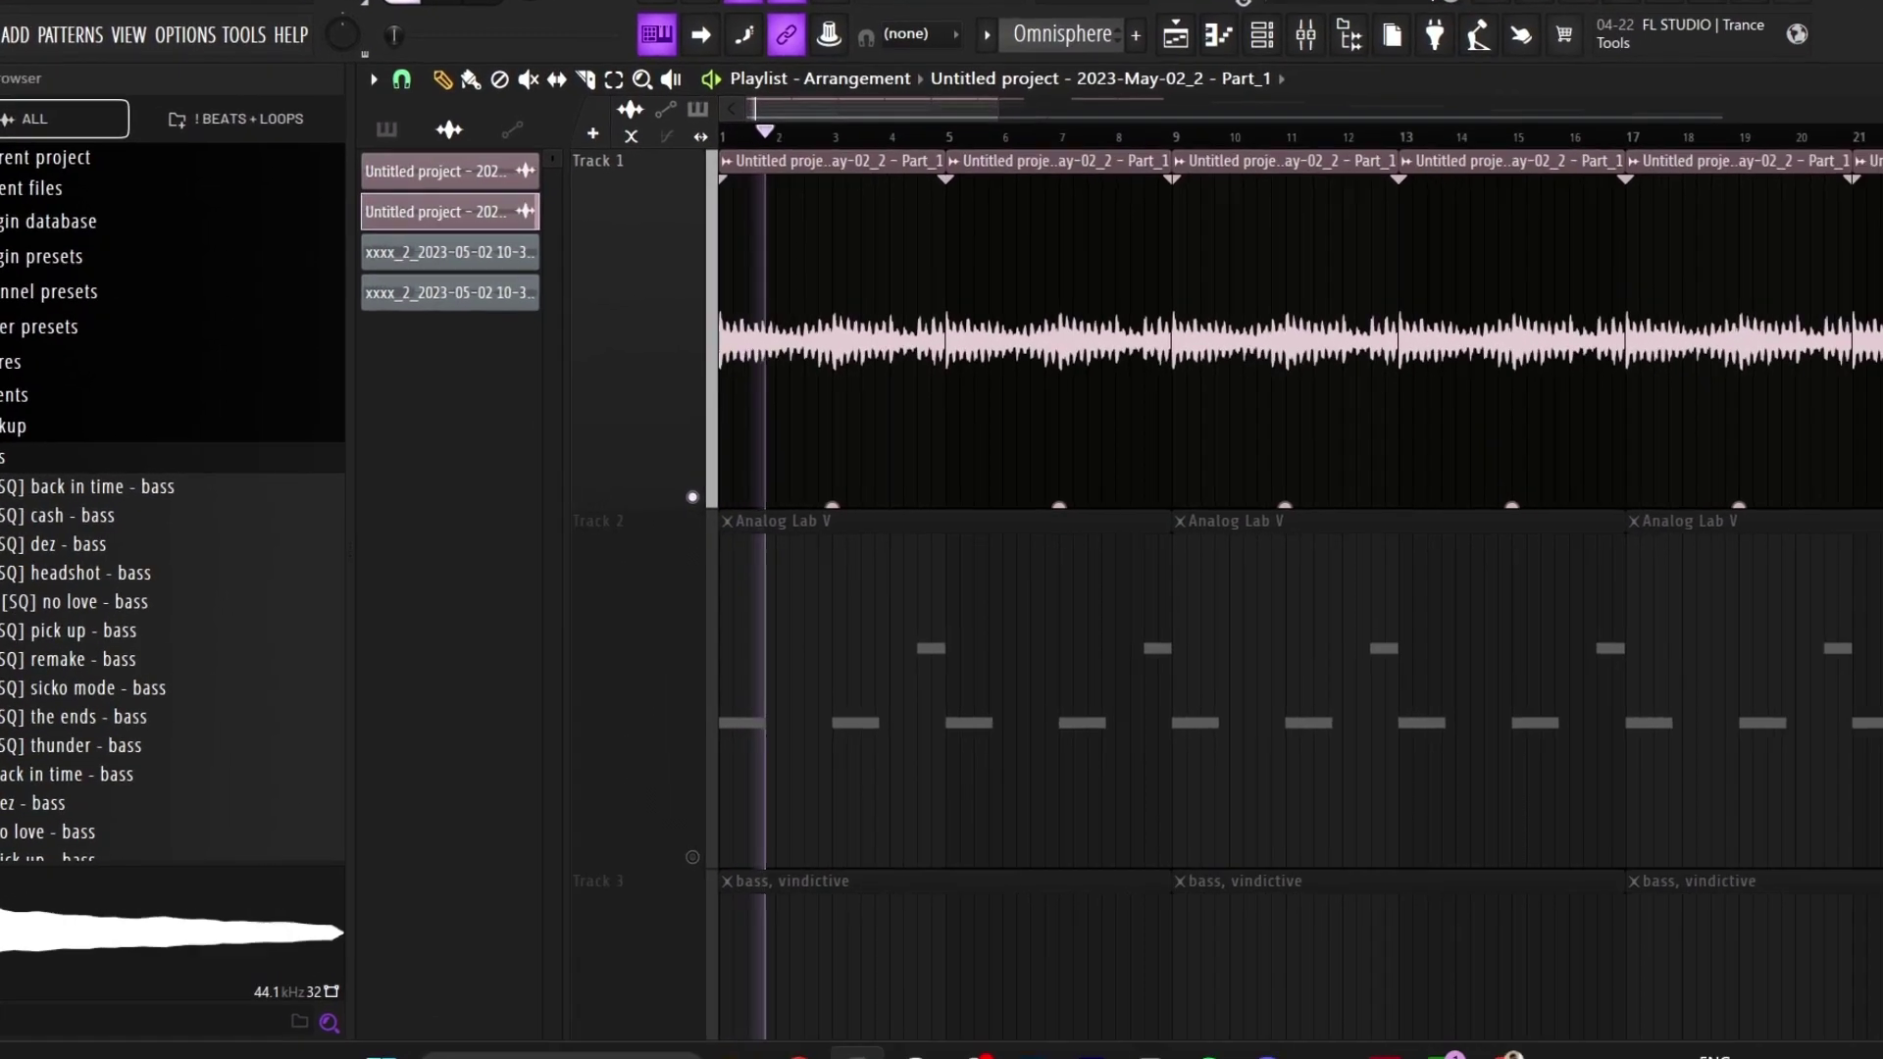
scroll(1236, 266, "down", 2)
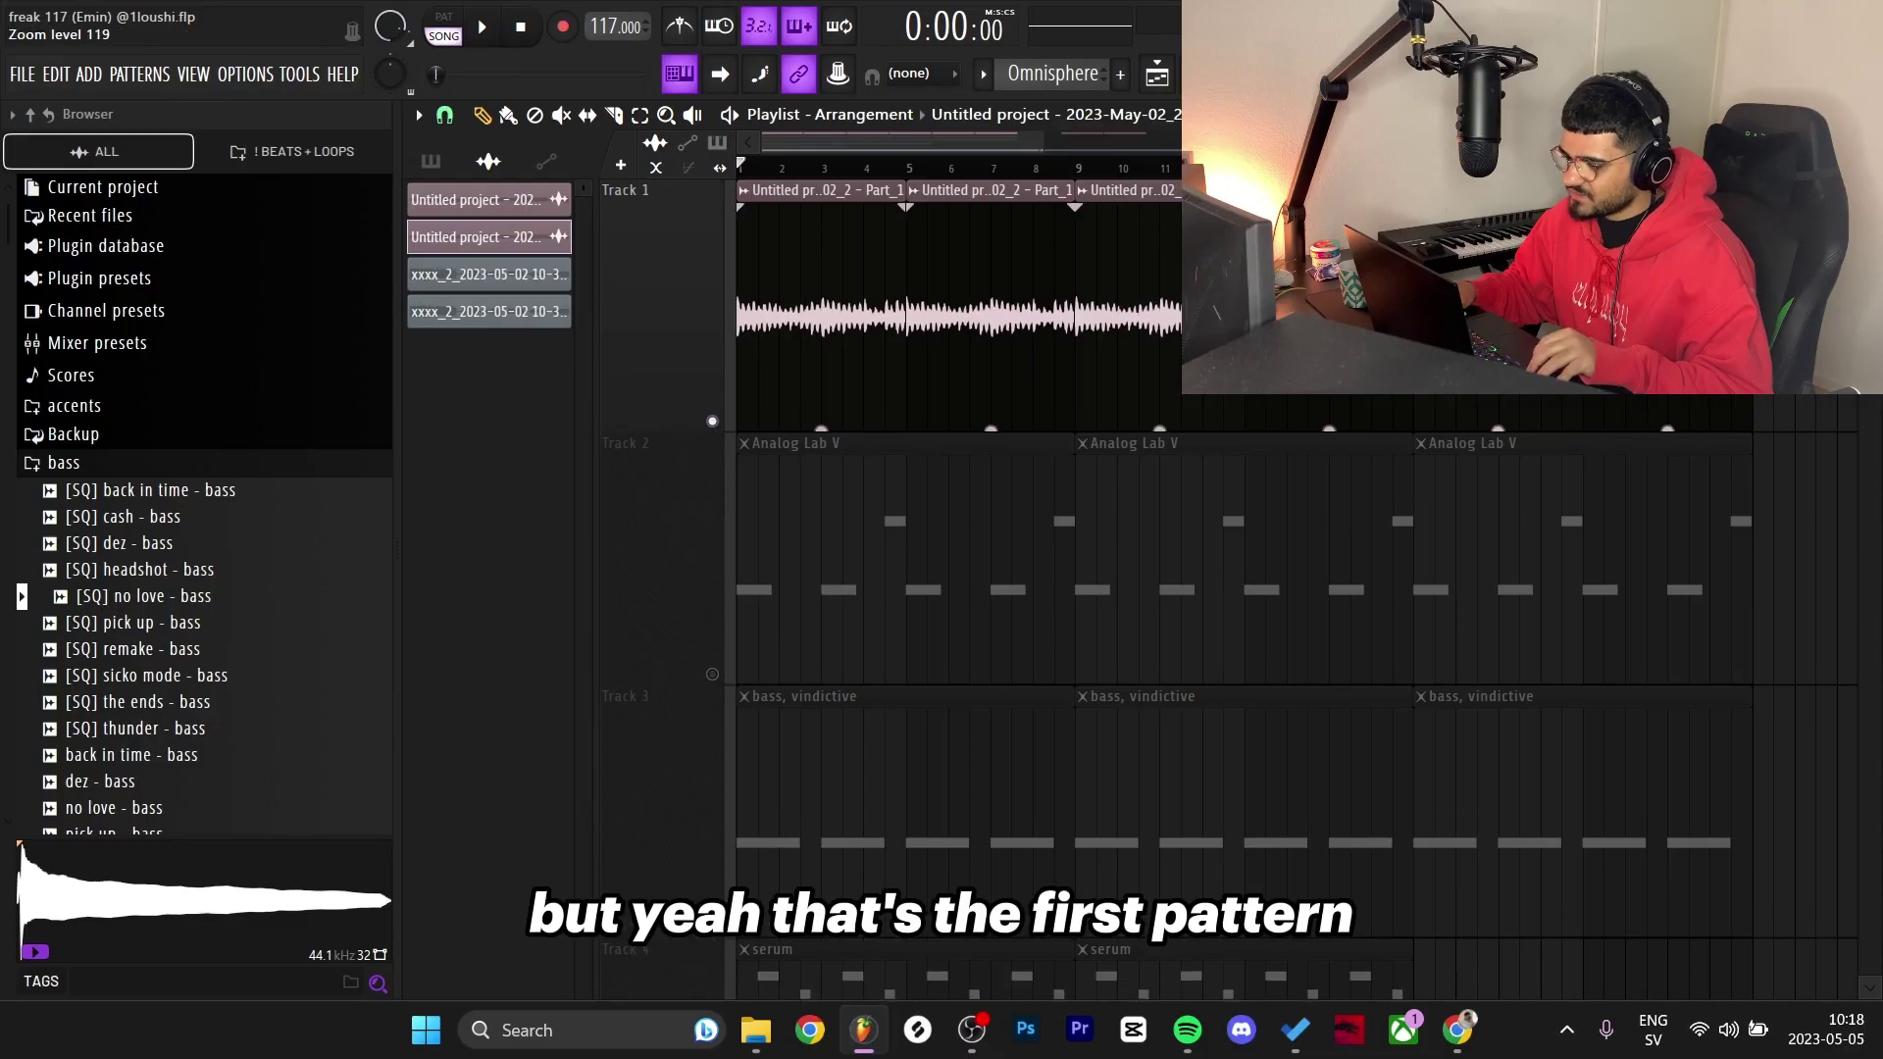
scroll(1789, 403, "down", 2)
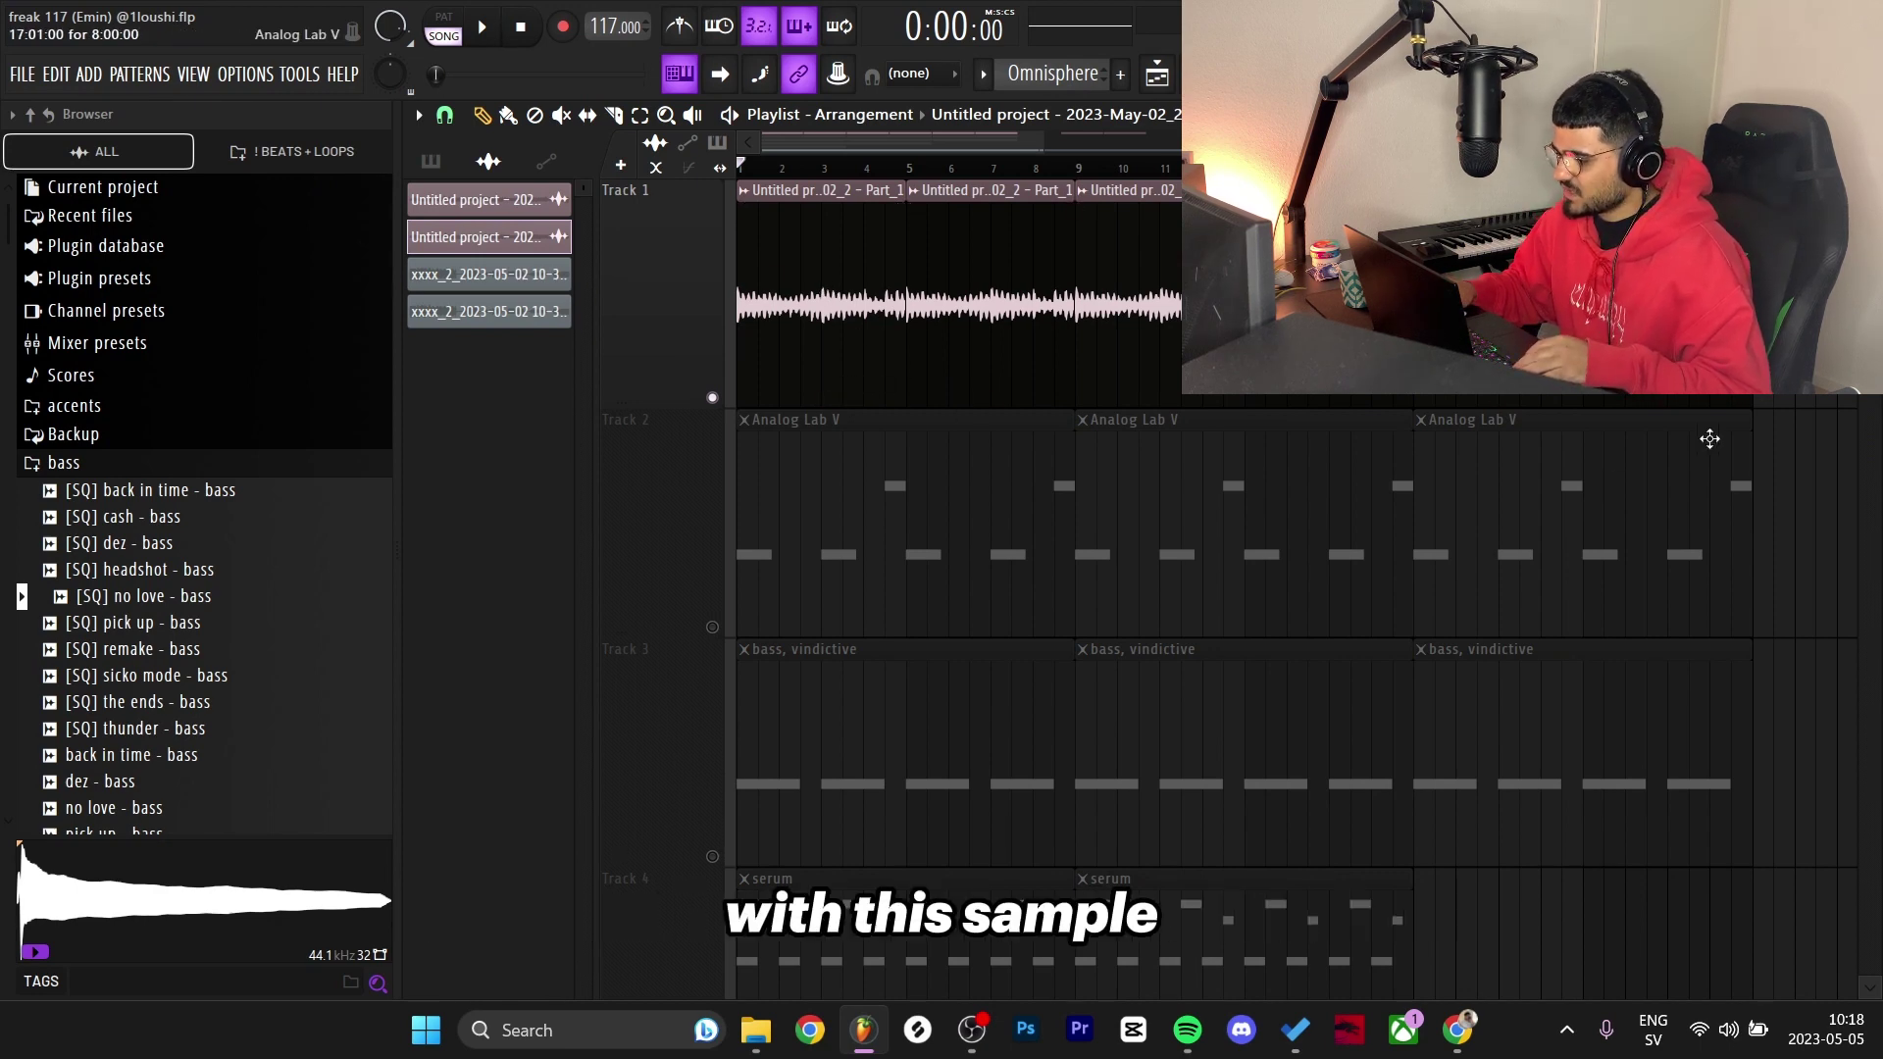
scroll(1448, 495, "down", 2)
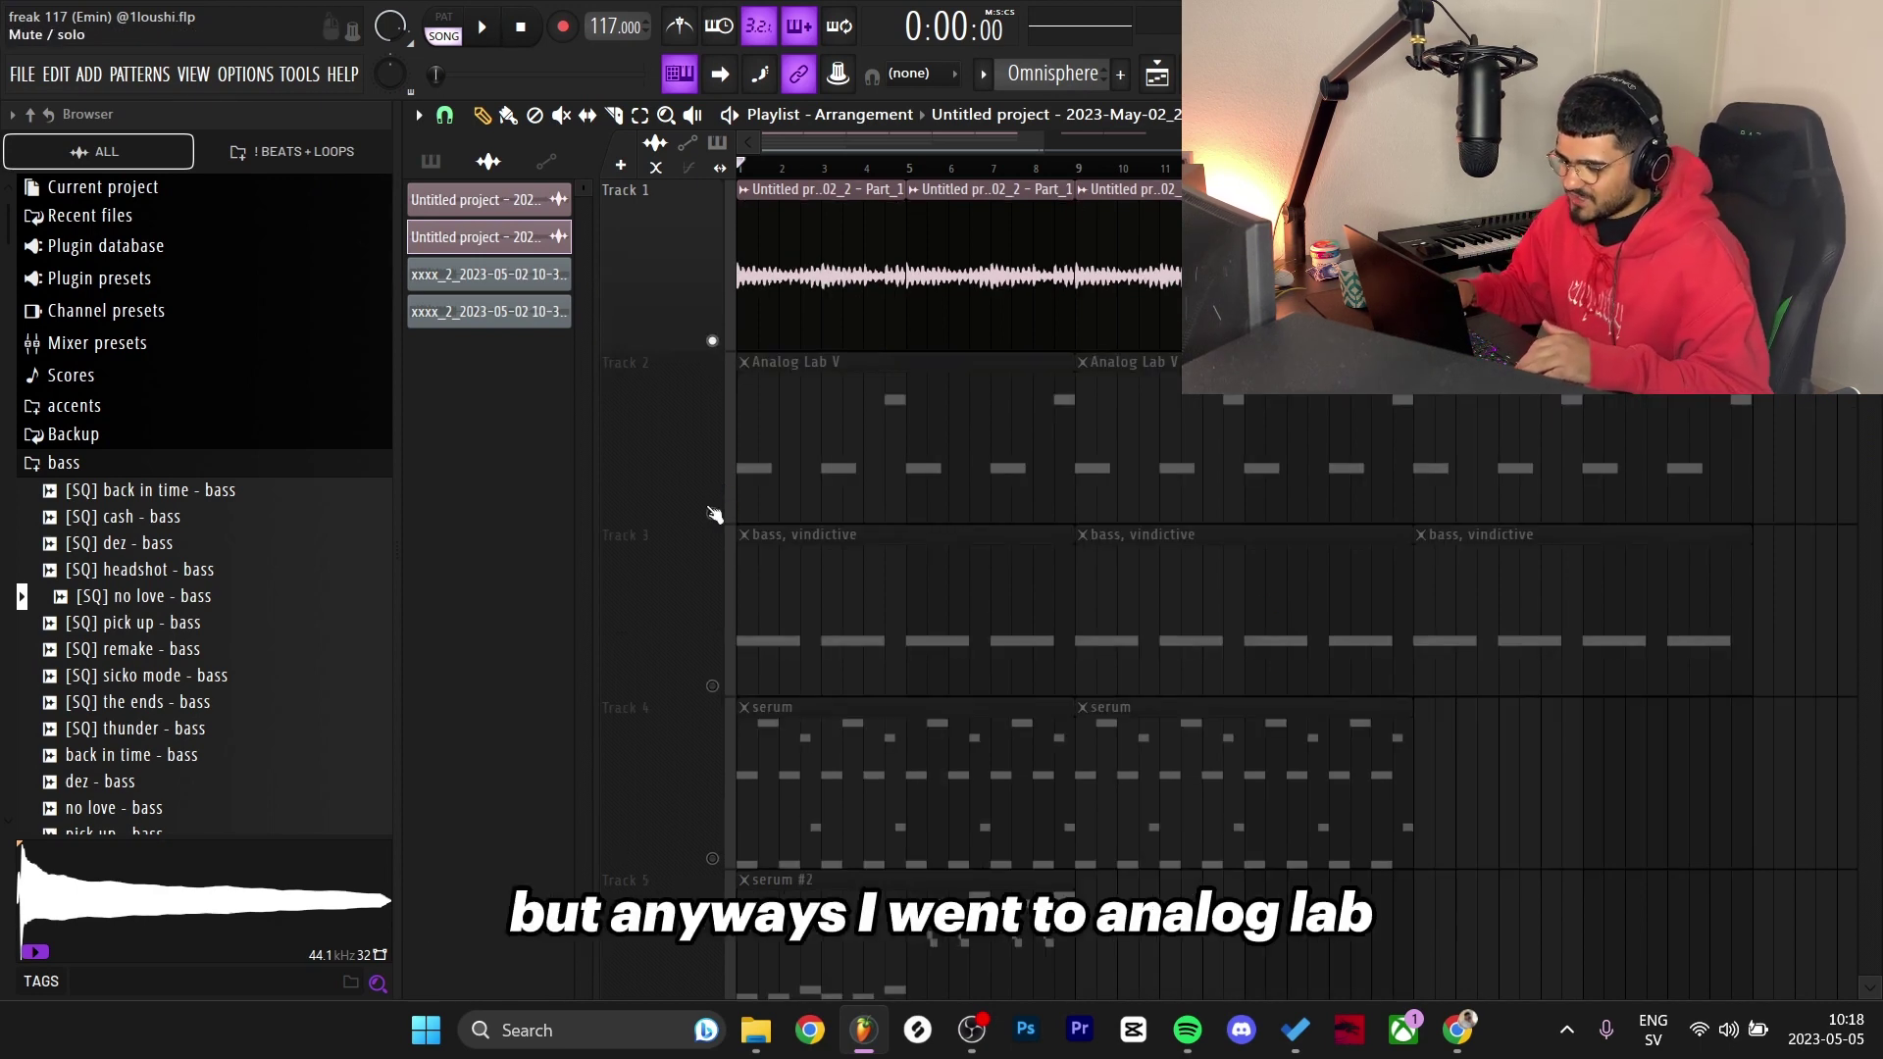
Open the Analog Lab V pattern's notes and view its instrument preset.
double_click(798, 462)
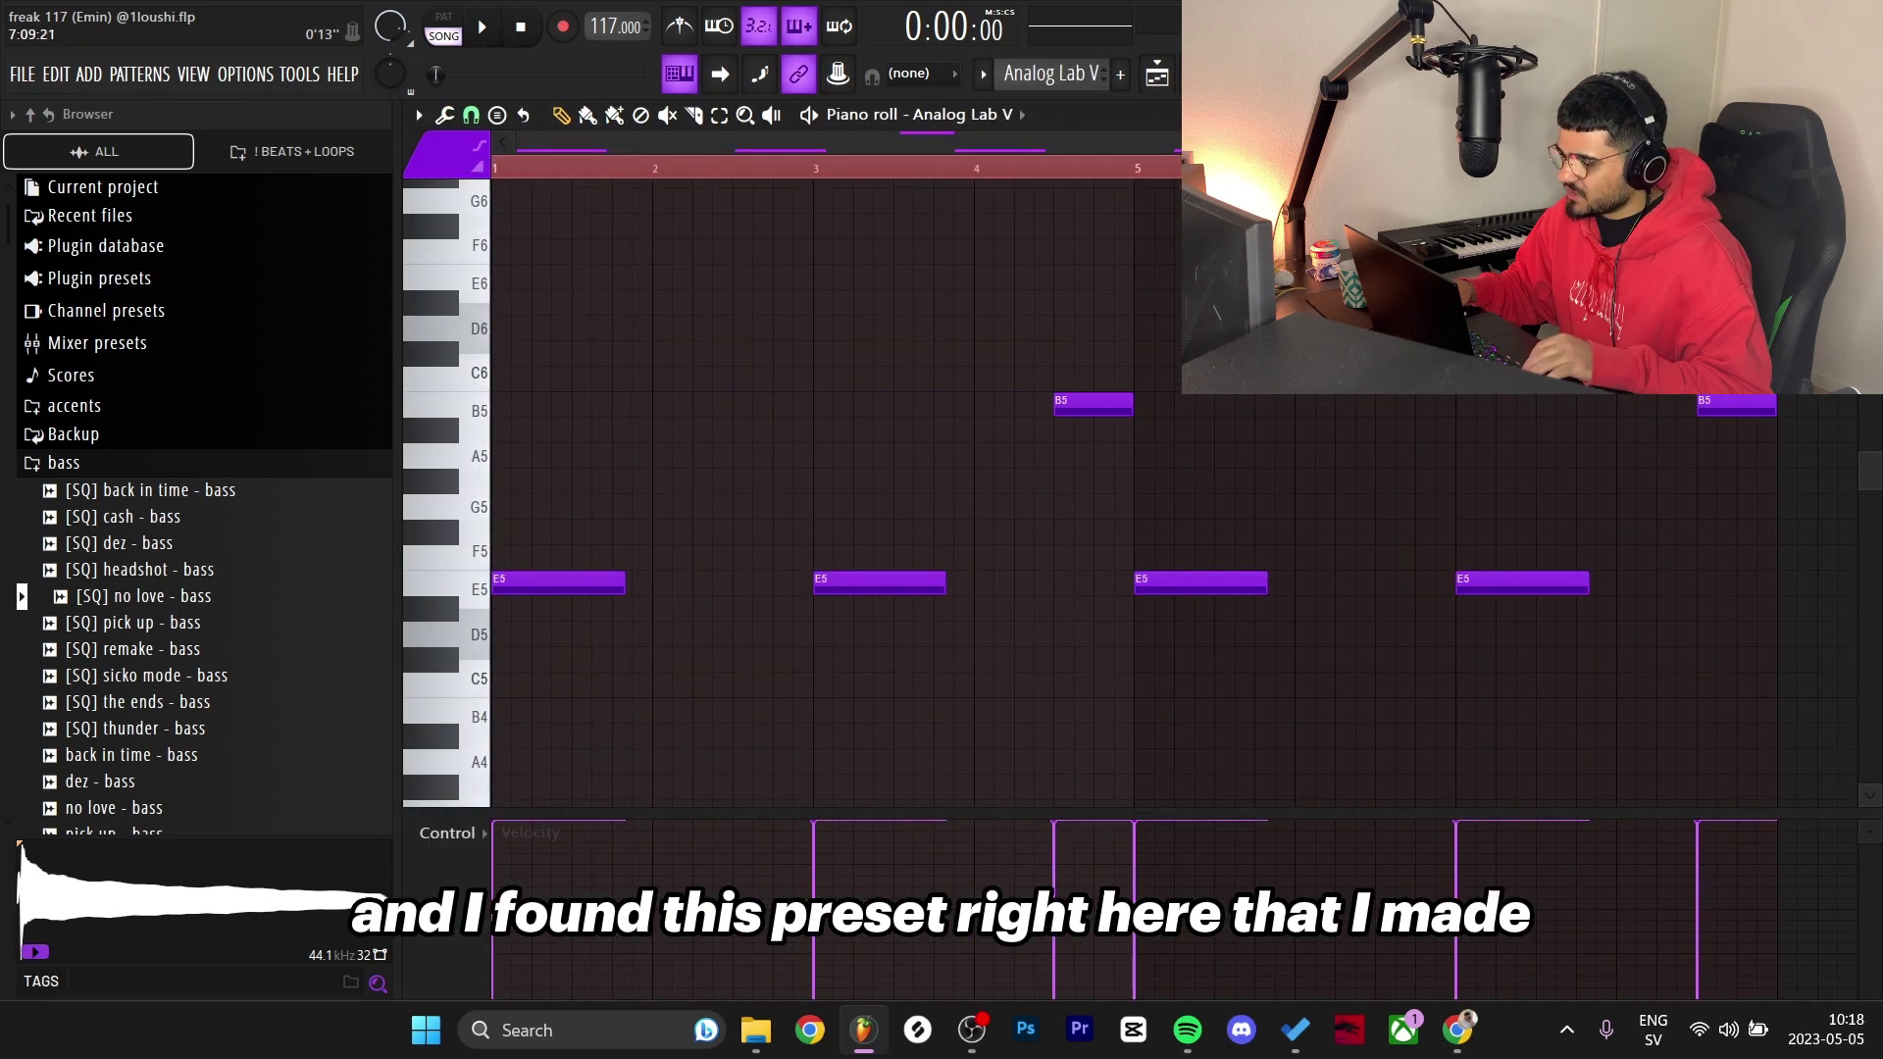
key("F6")
left_click(745, 286)
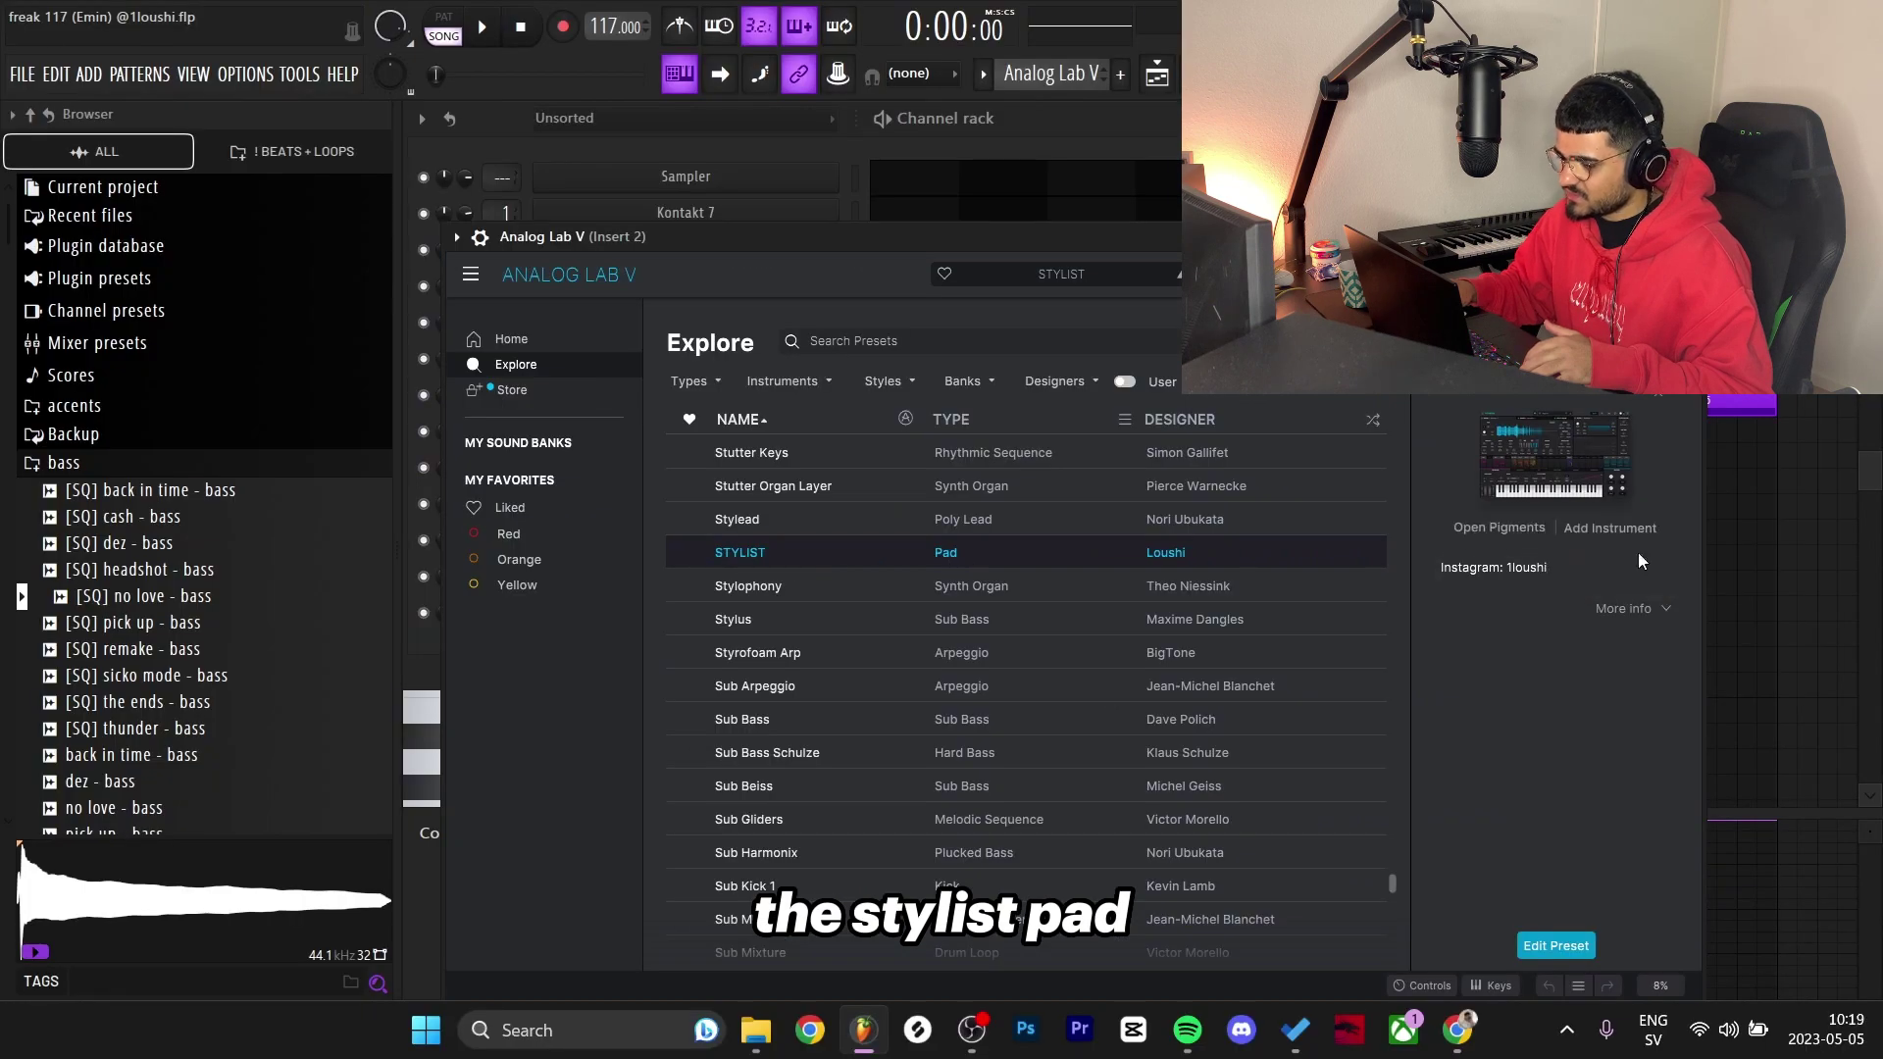
key("F7")
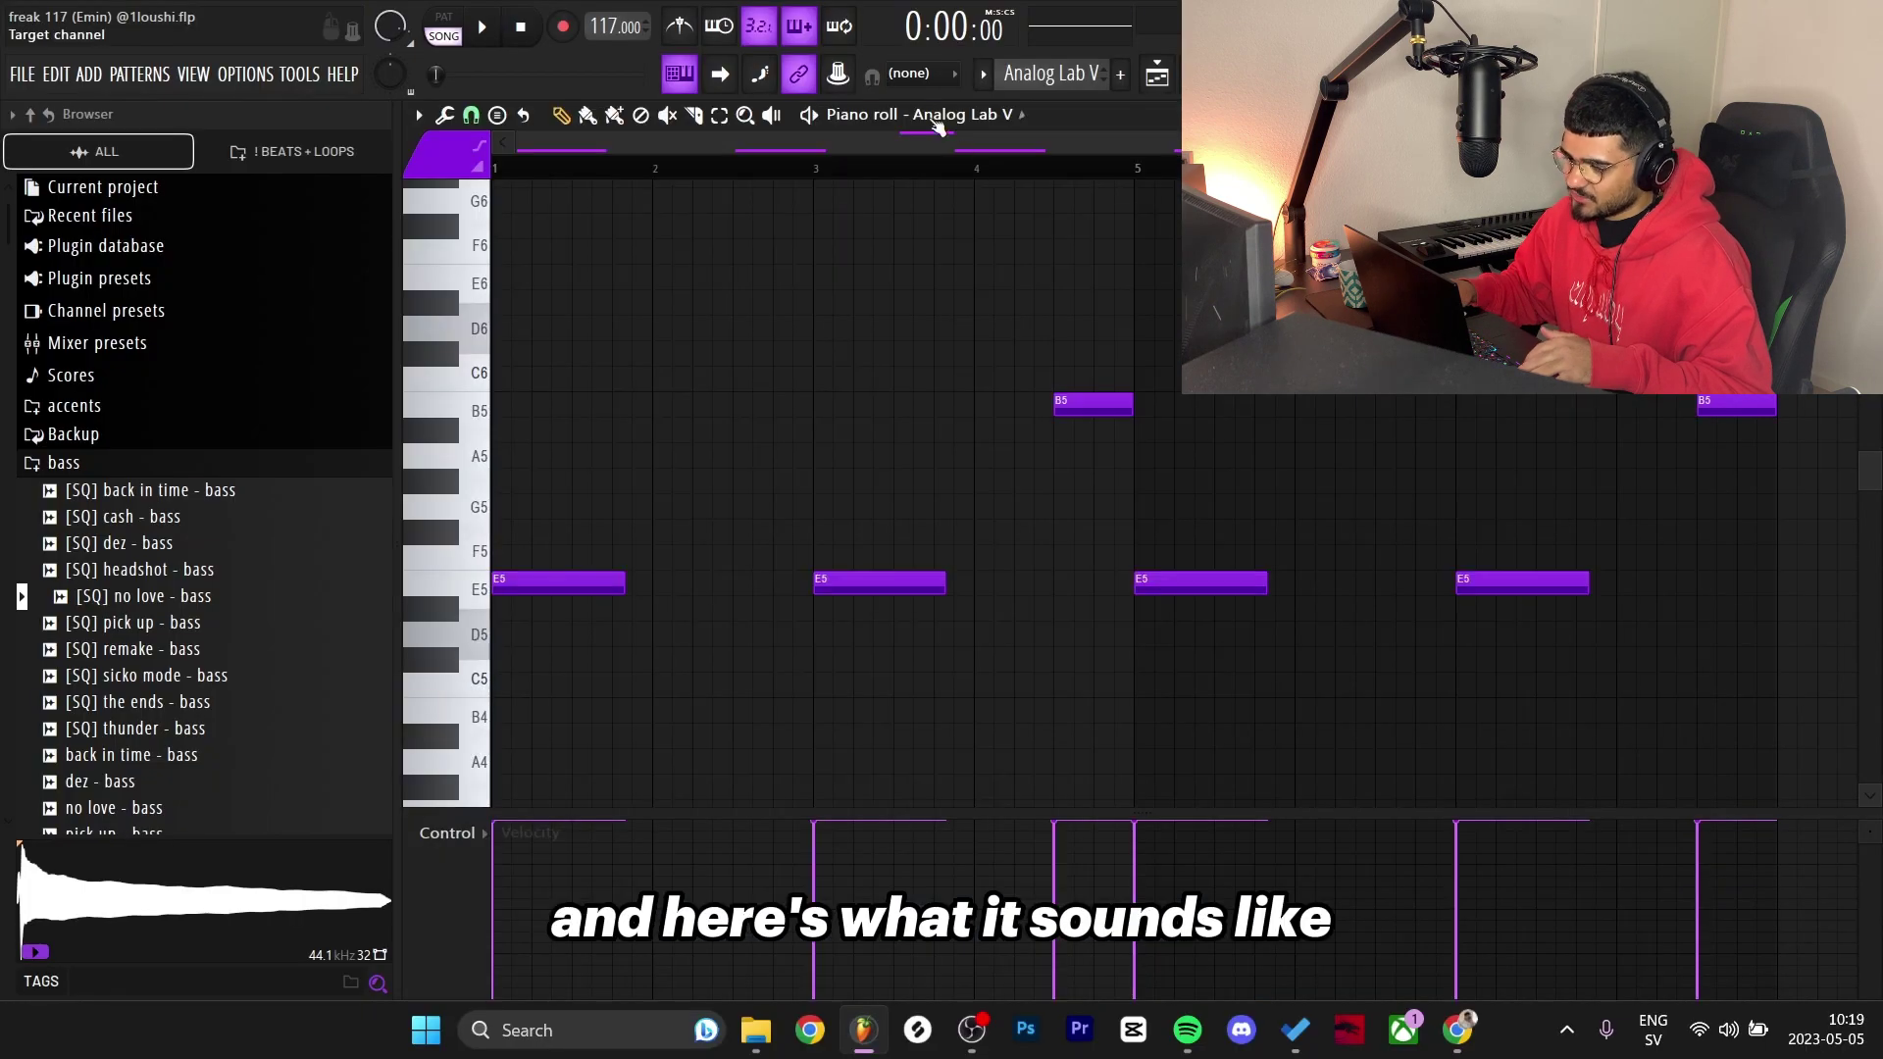
Play the six-note pad pattern, then select its first E5 and B5 notes.
key("space")
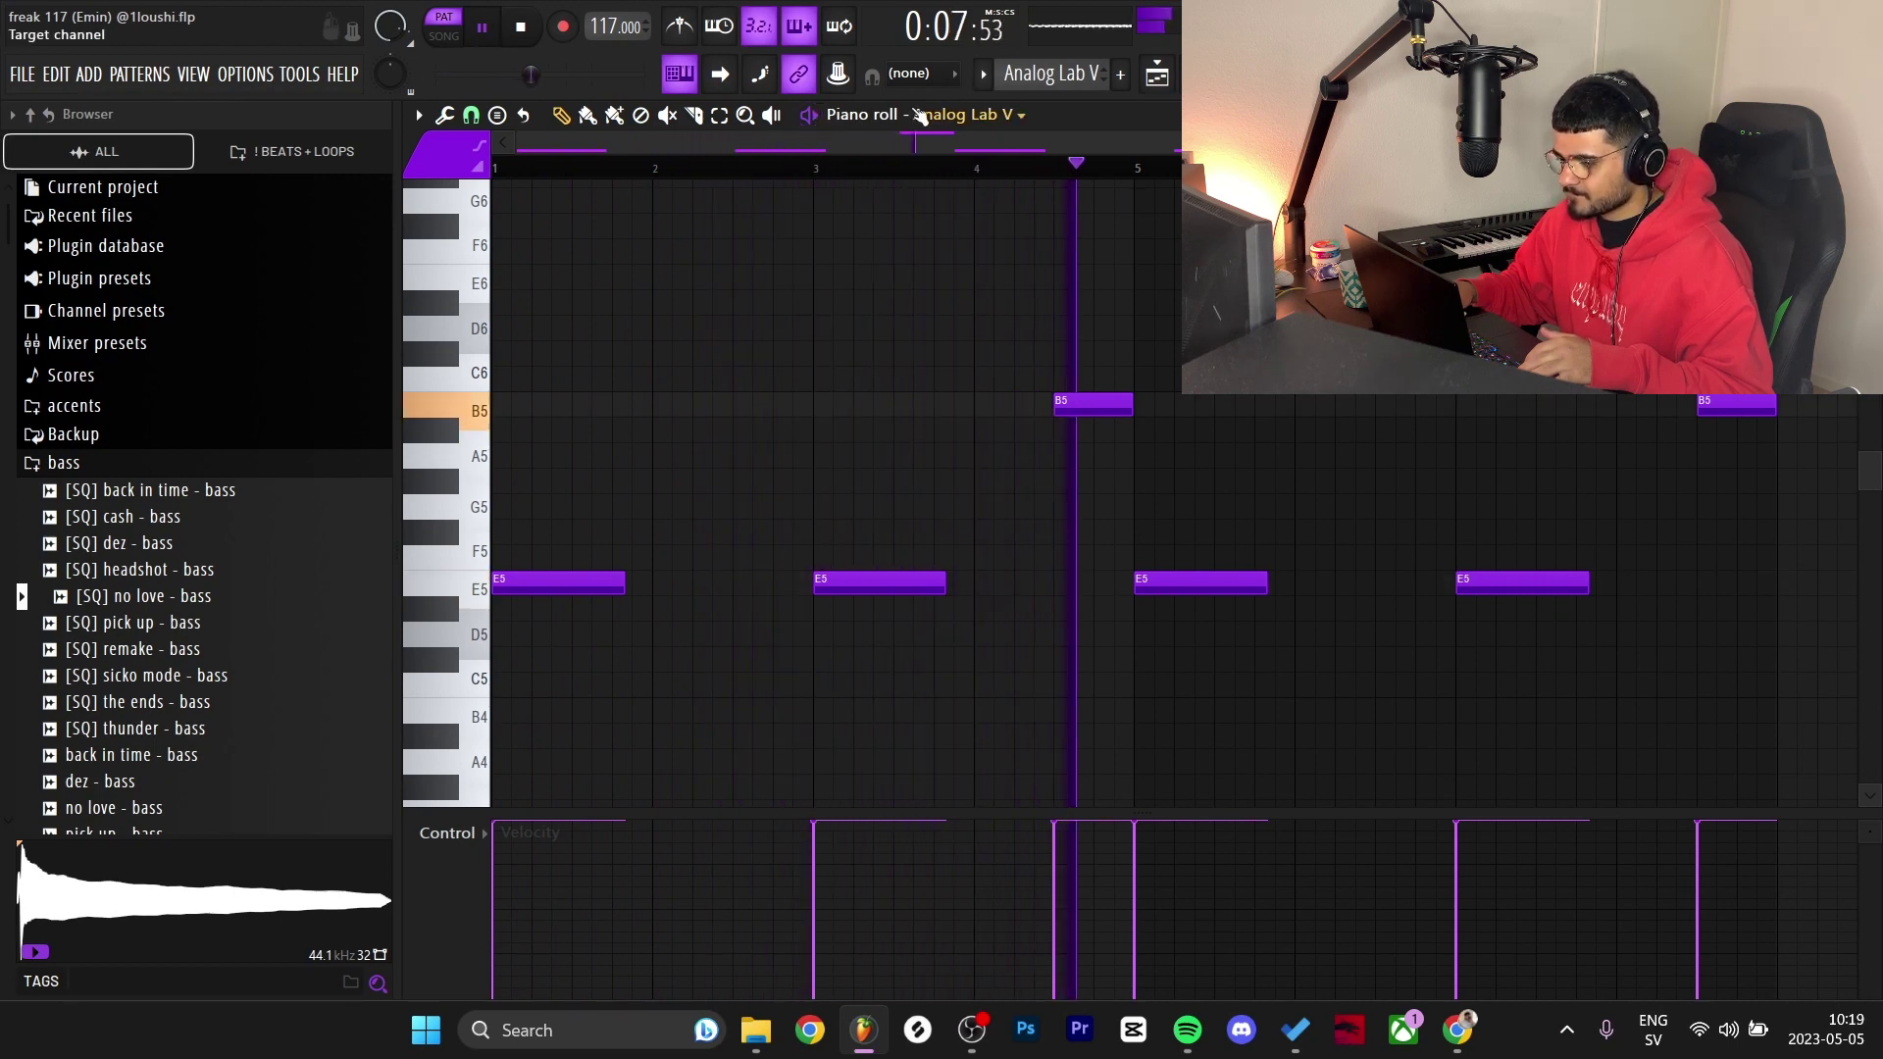
key("space")
left_click_drag(1770, 663, 490, 314)
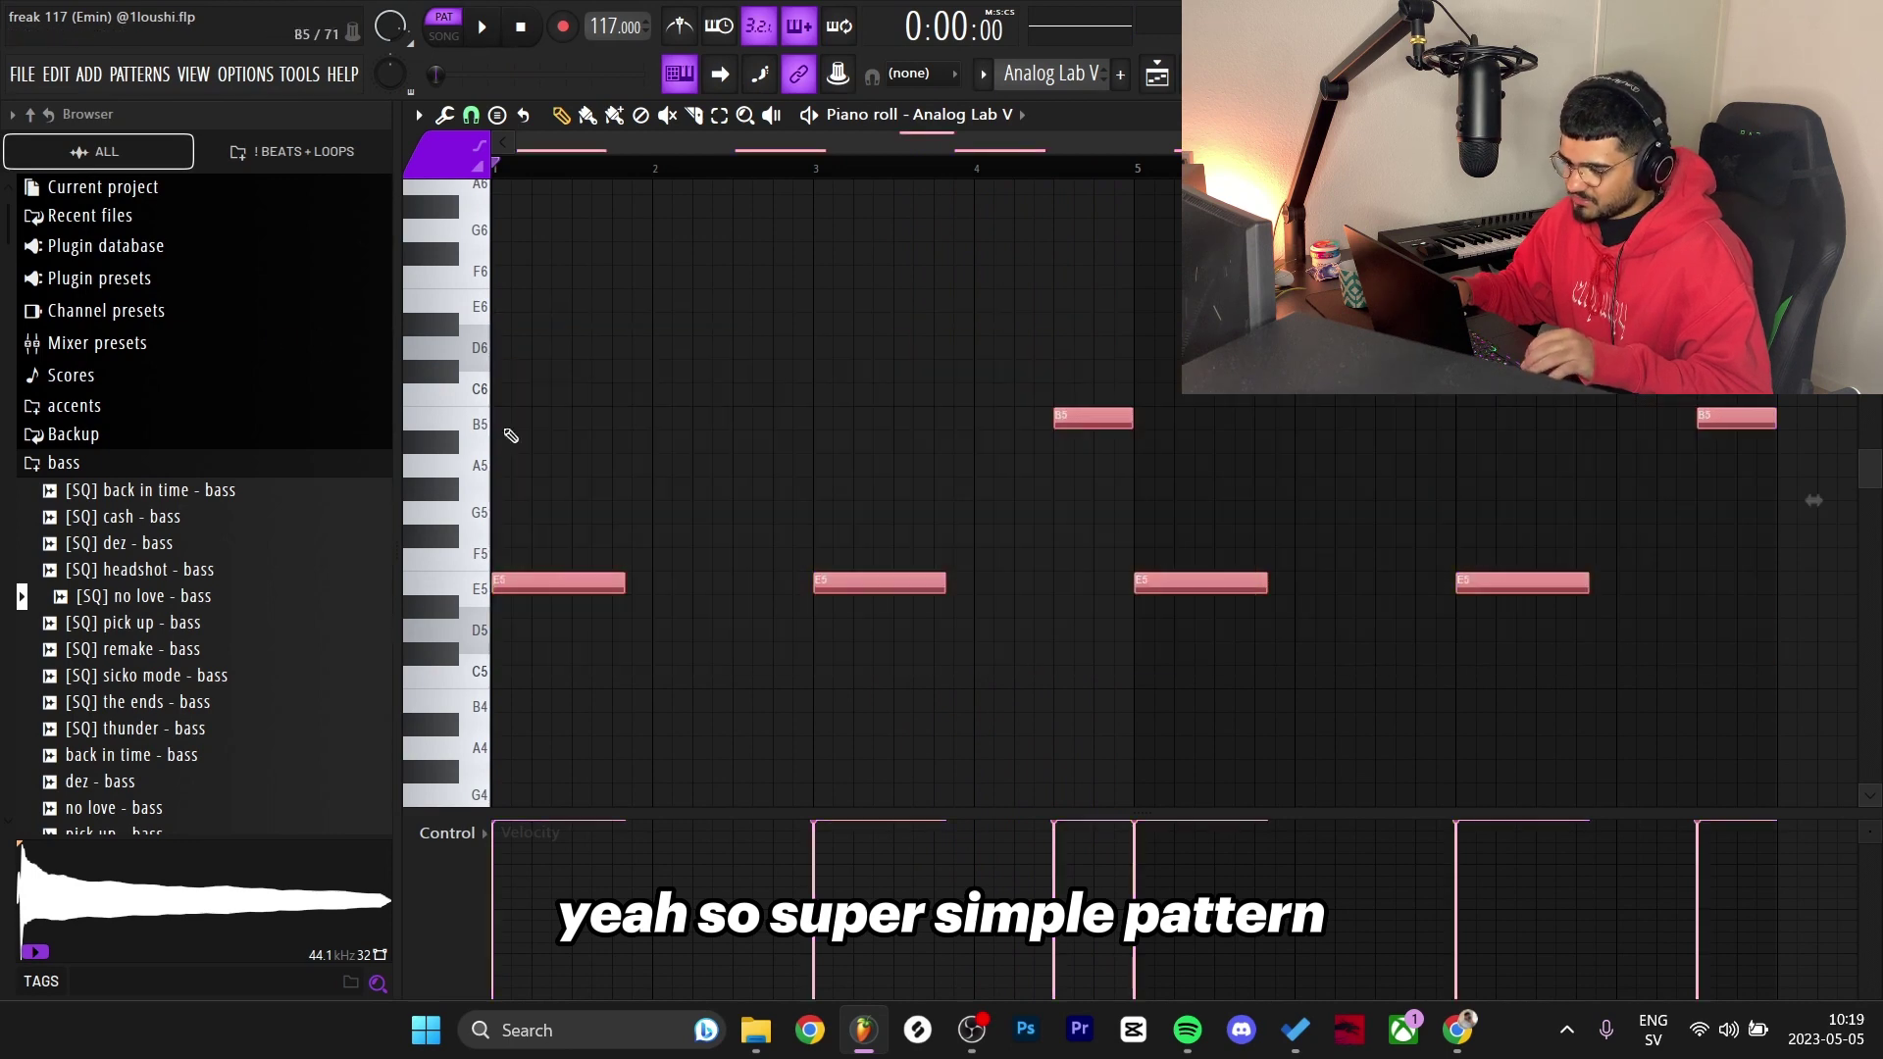
left_click_drag(538, 504, 711, 601)
left_click_drag(1128, 672, 1052, 321)
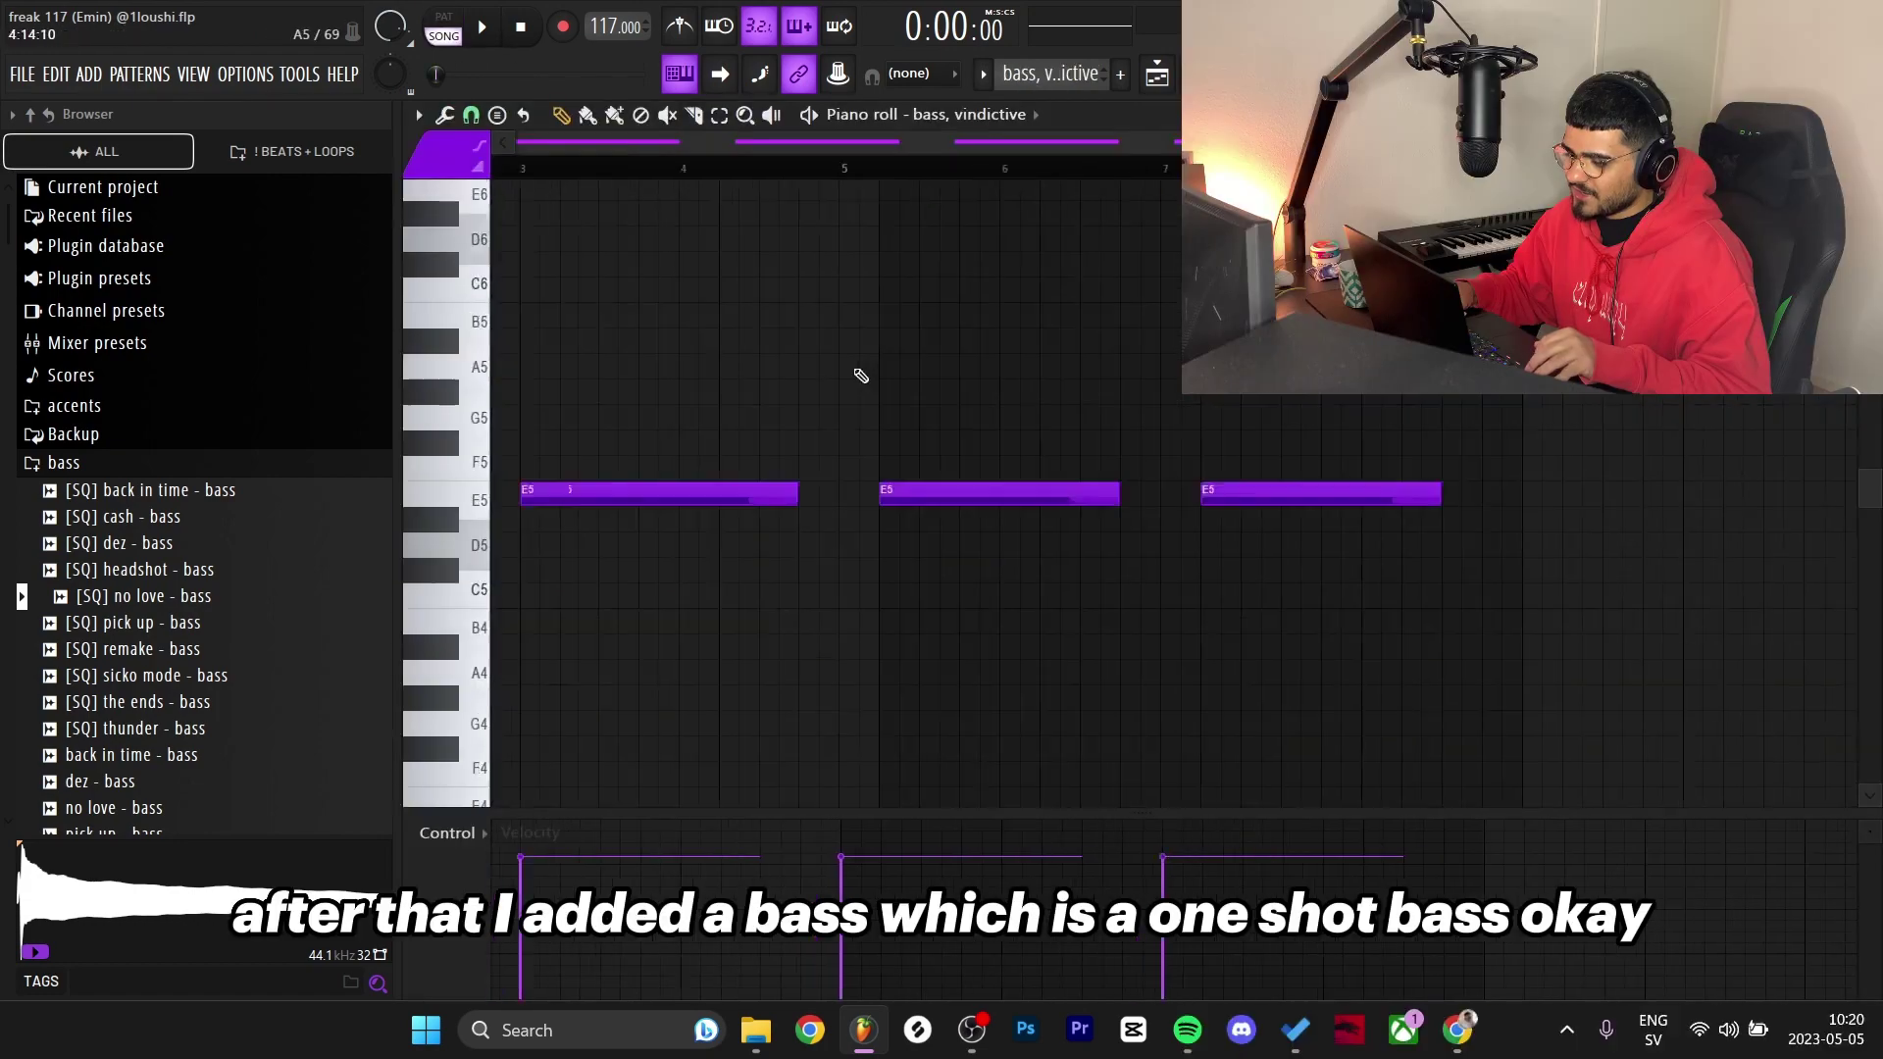
Preview the 'bass, vindictive' one-shot from the Browser, then switch to the Playlist.
key("F6")
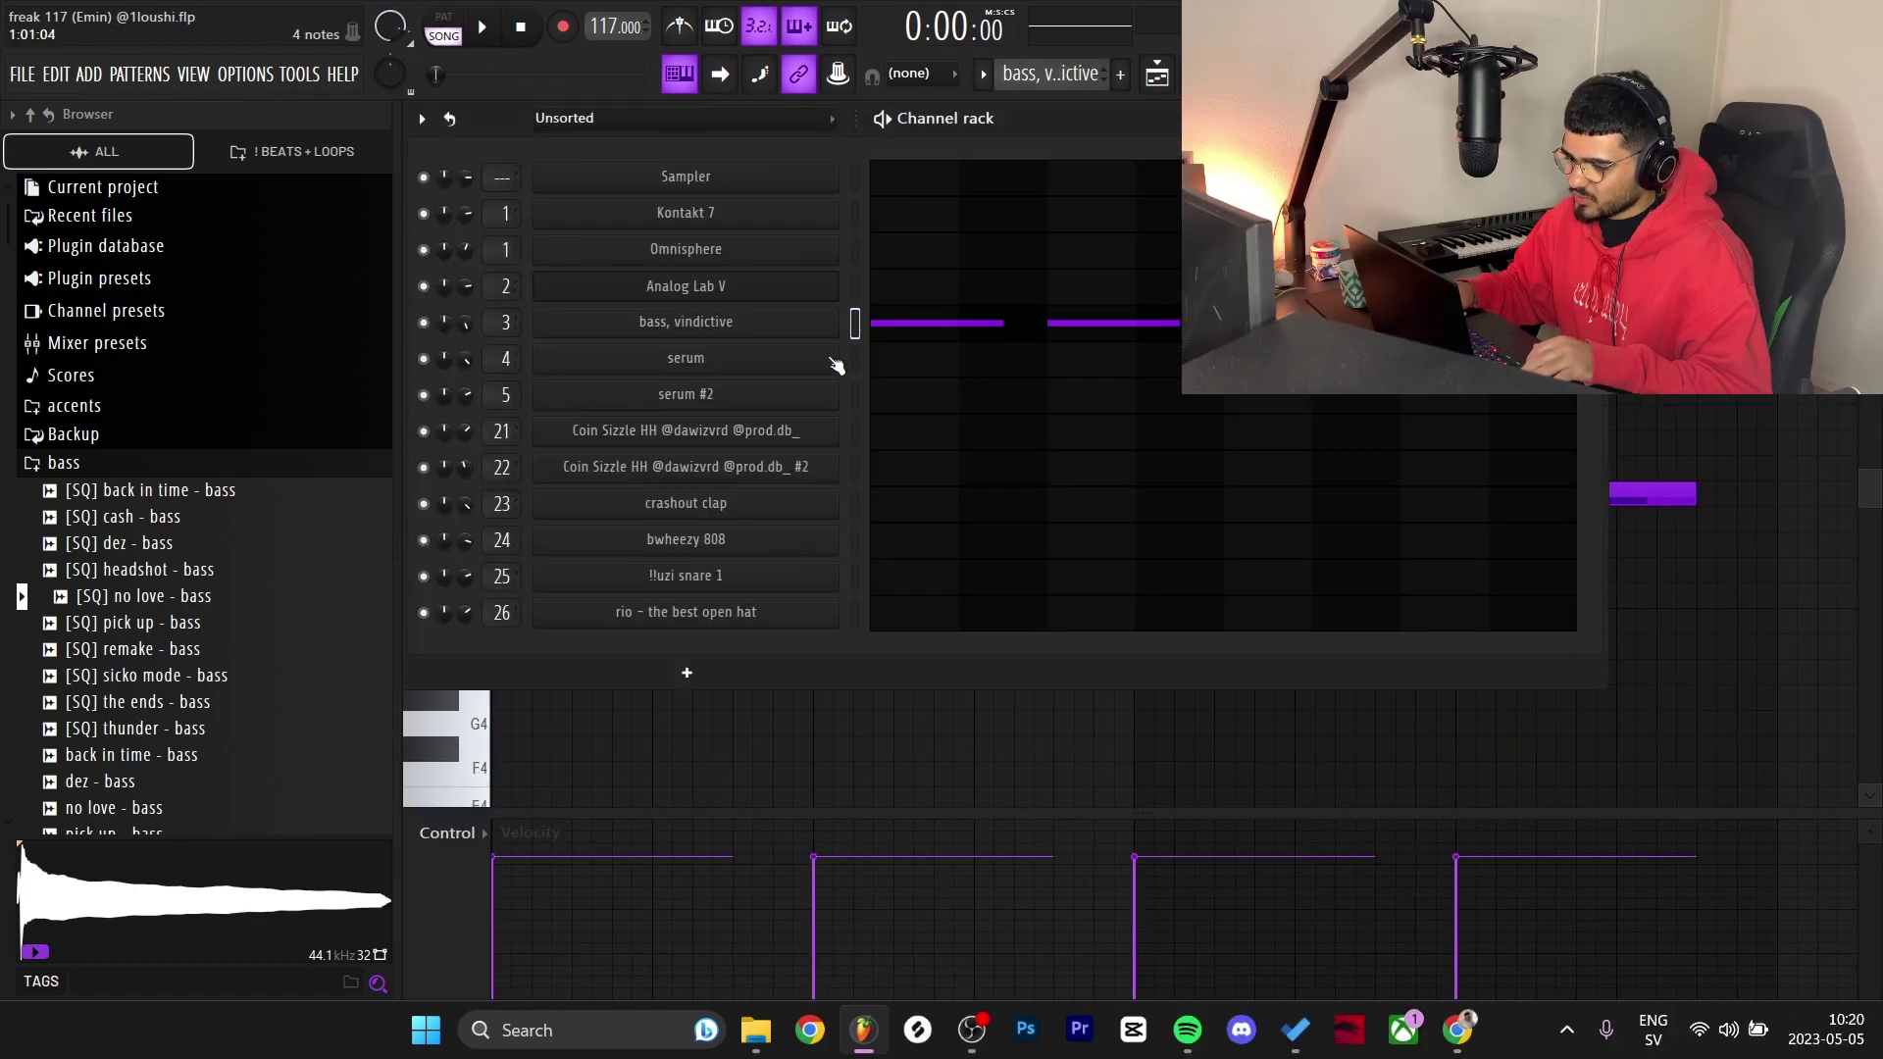
key("F6")
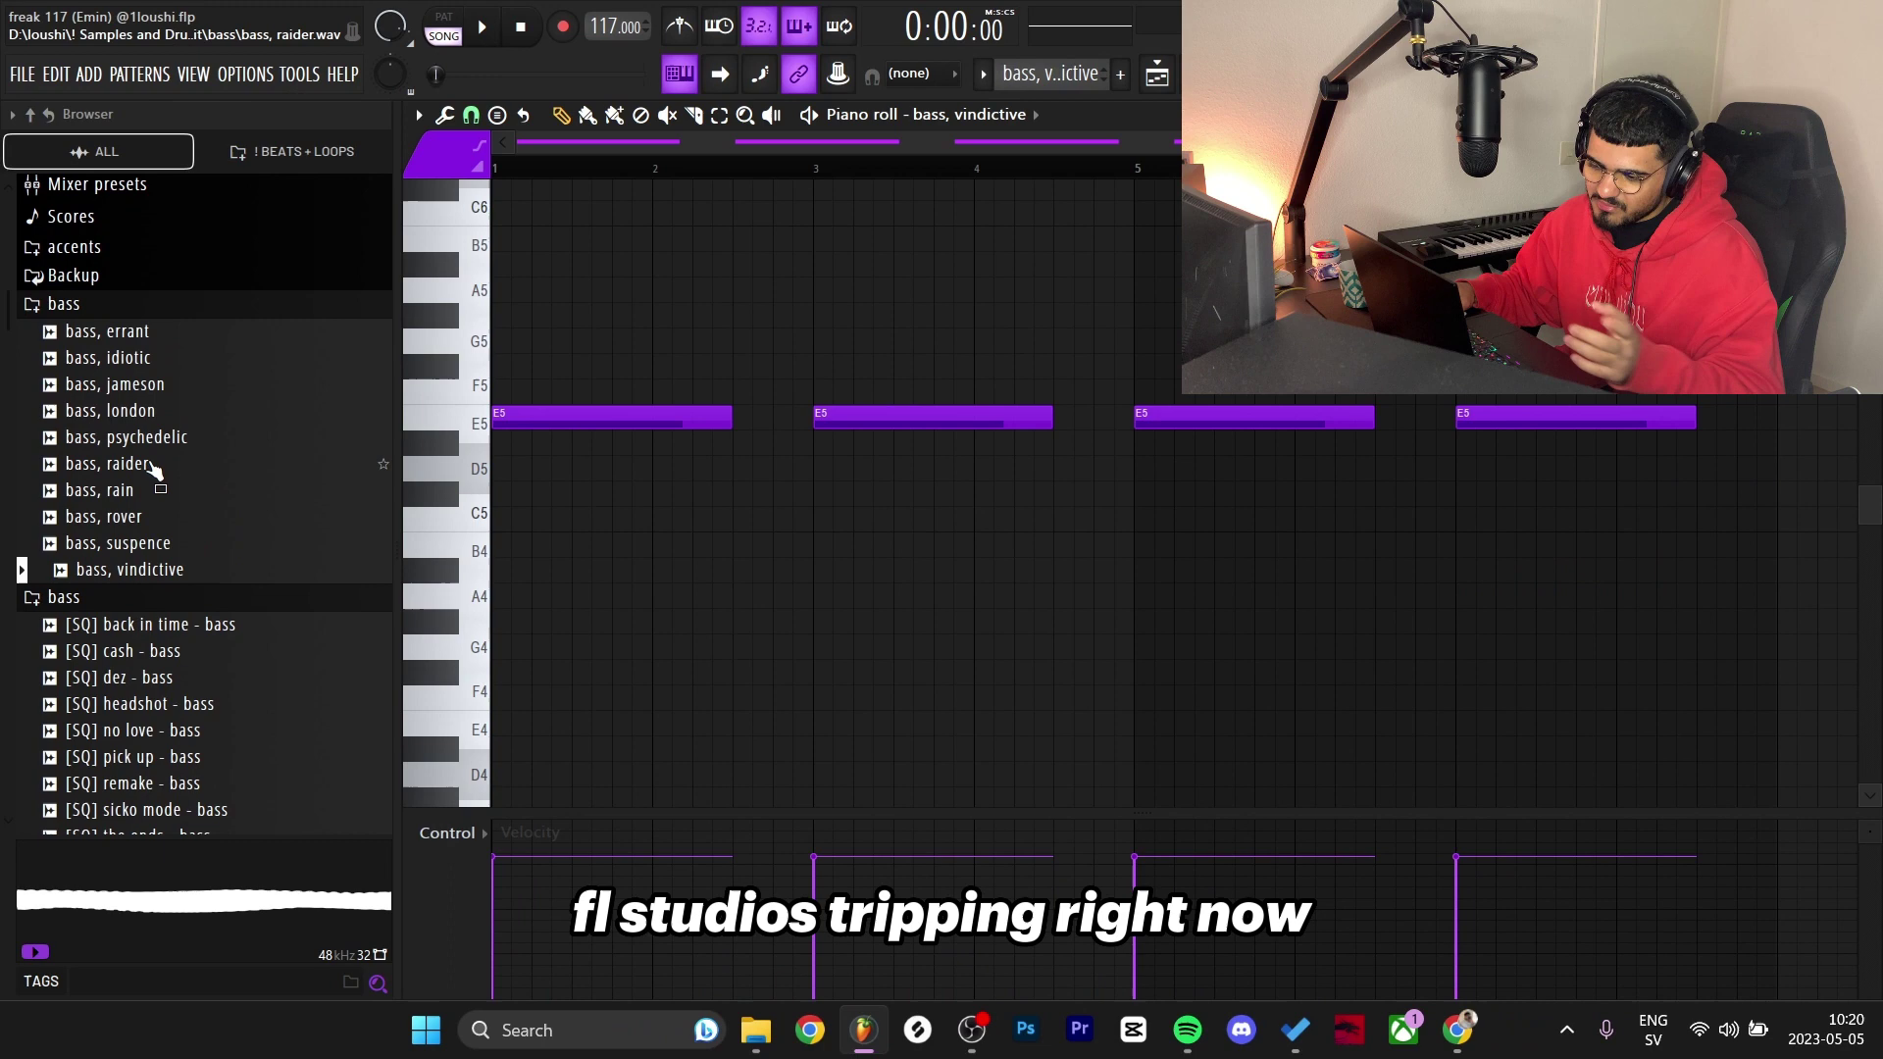
left_click(118, 573)
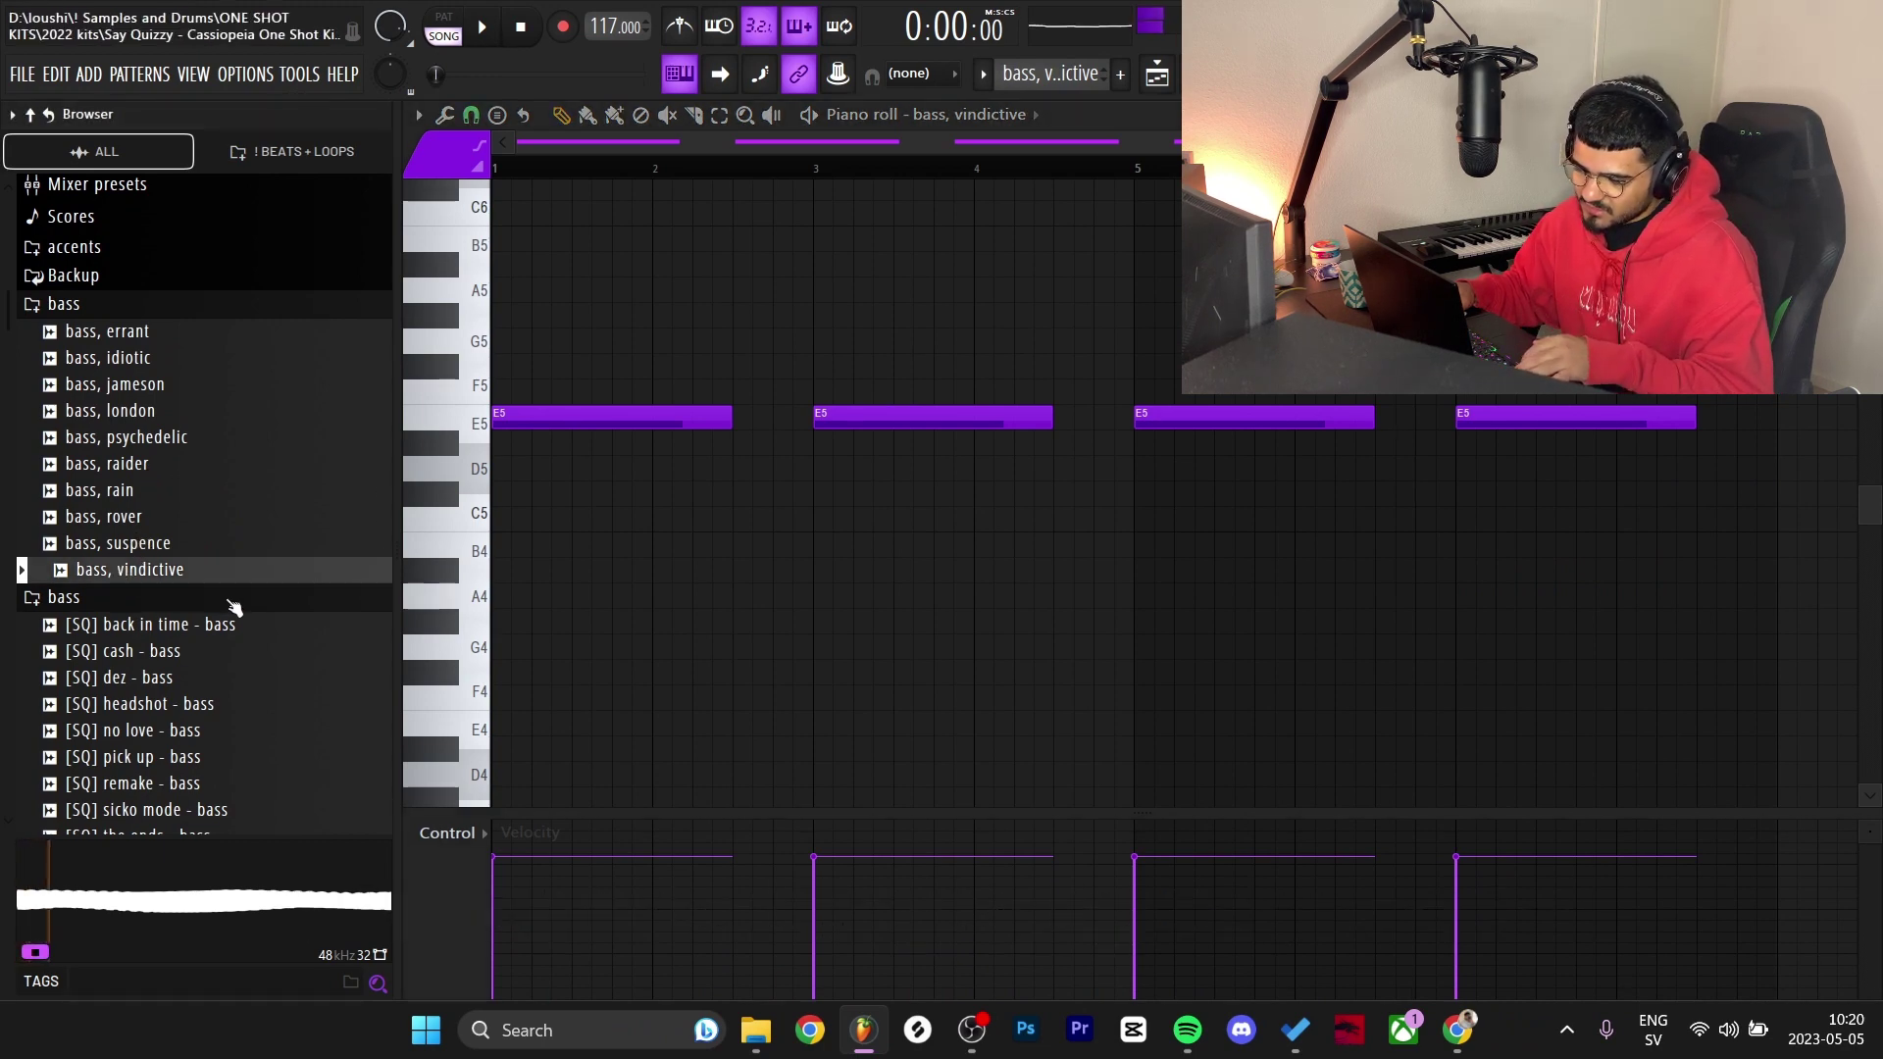
key("F5")
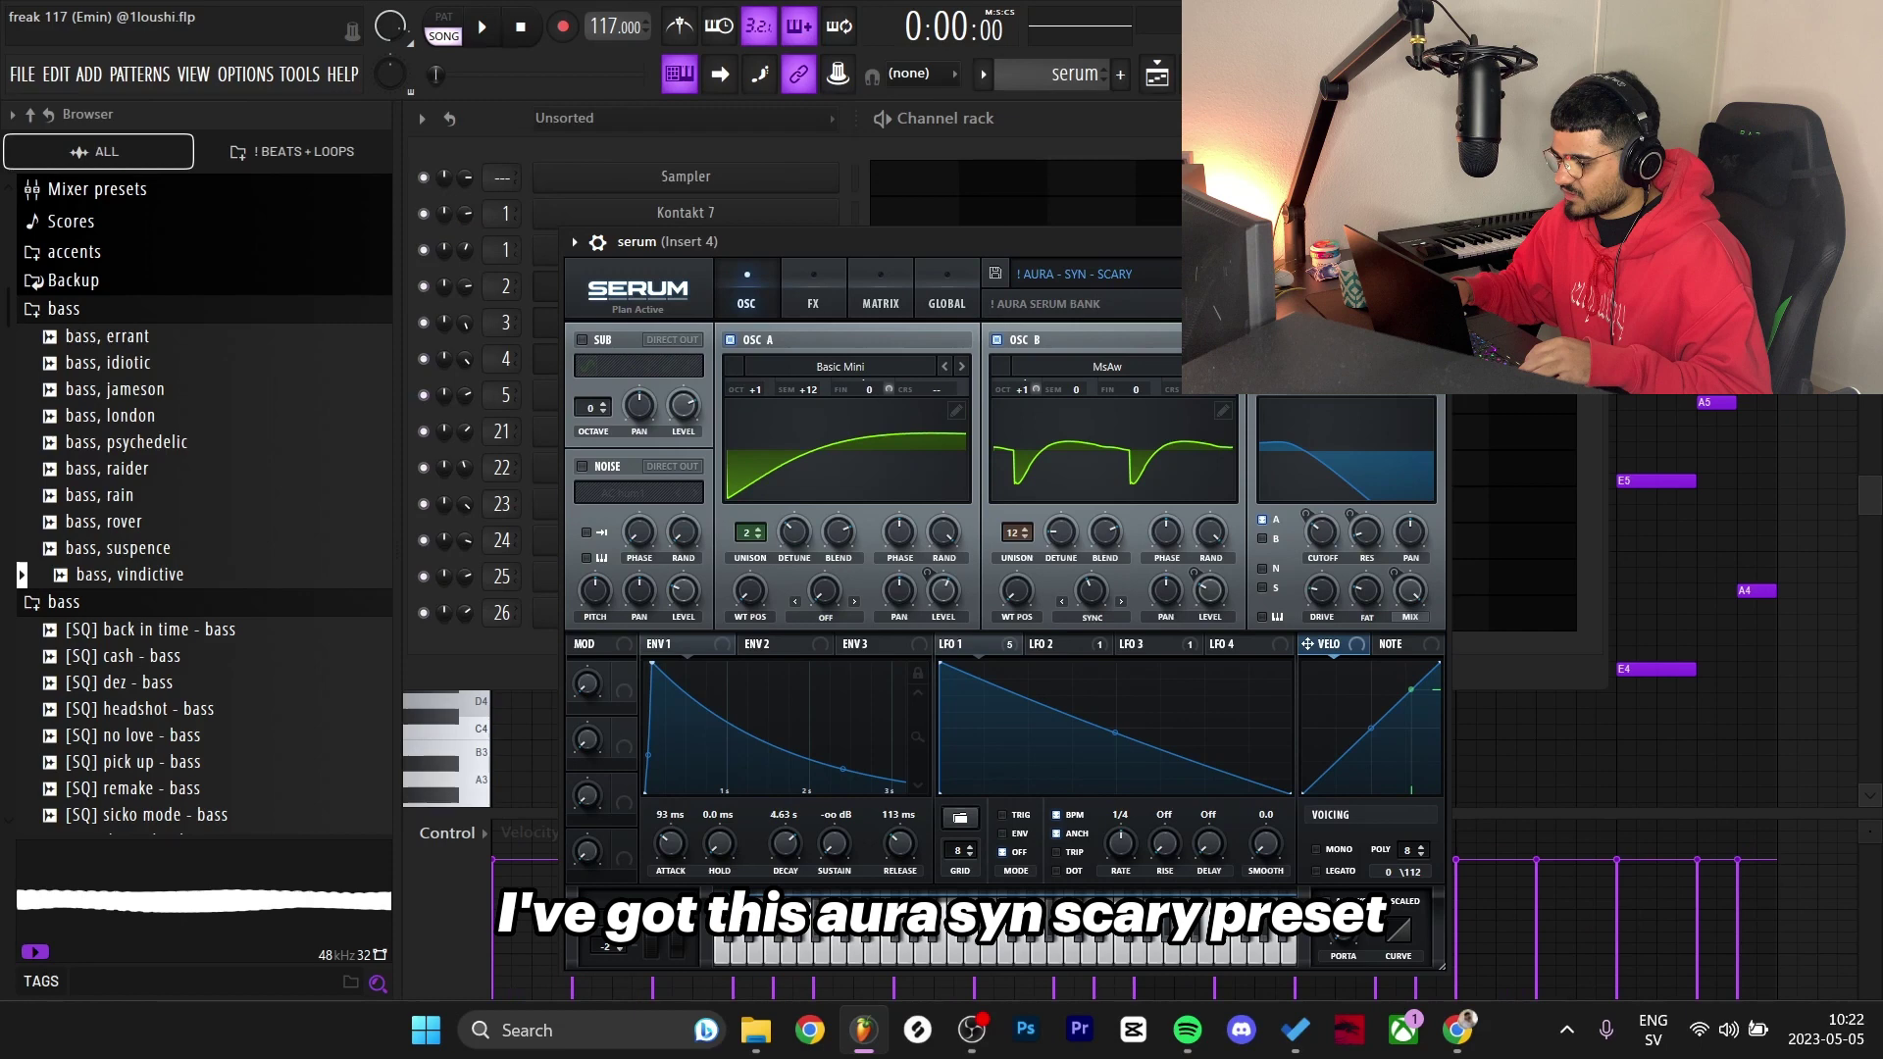
Browse Serum's preset list, then show the serum pattern's octave-E notes in the piano roll.
left_click(1275, 274)
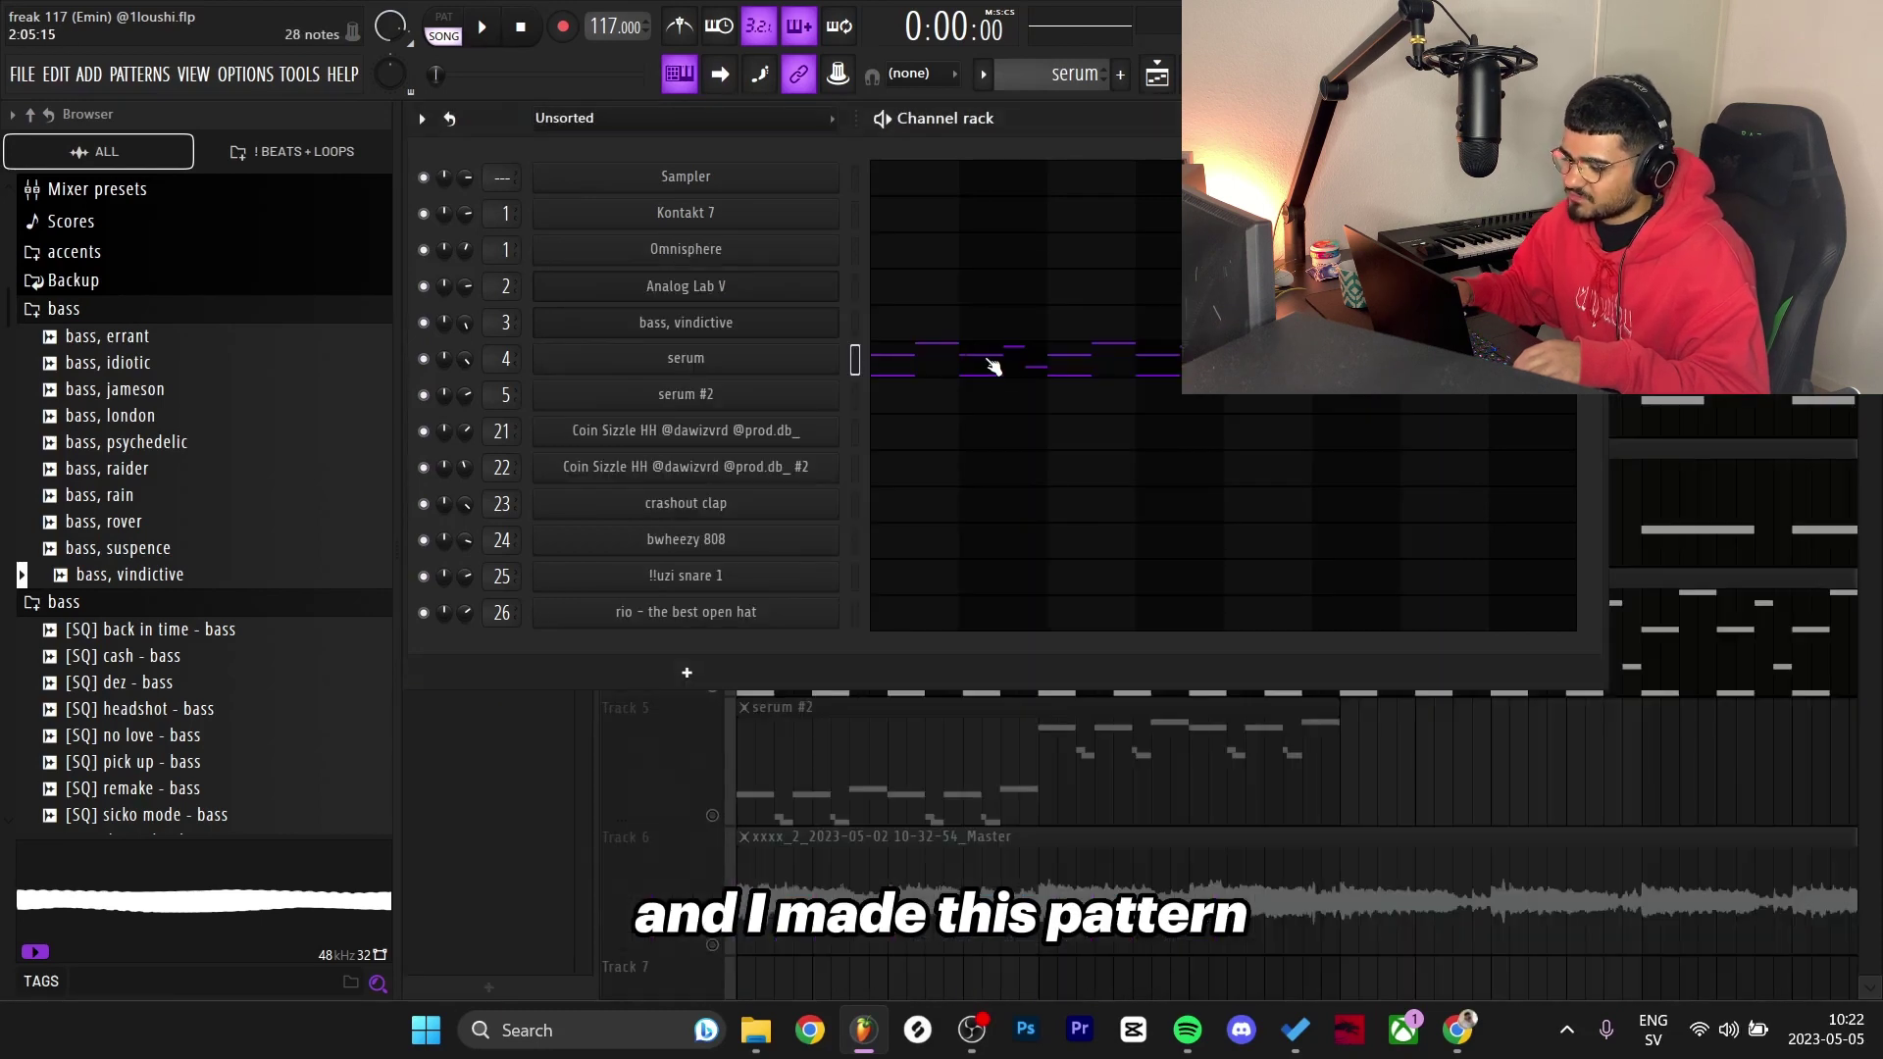
left_click(994, 367)
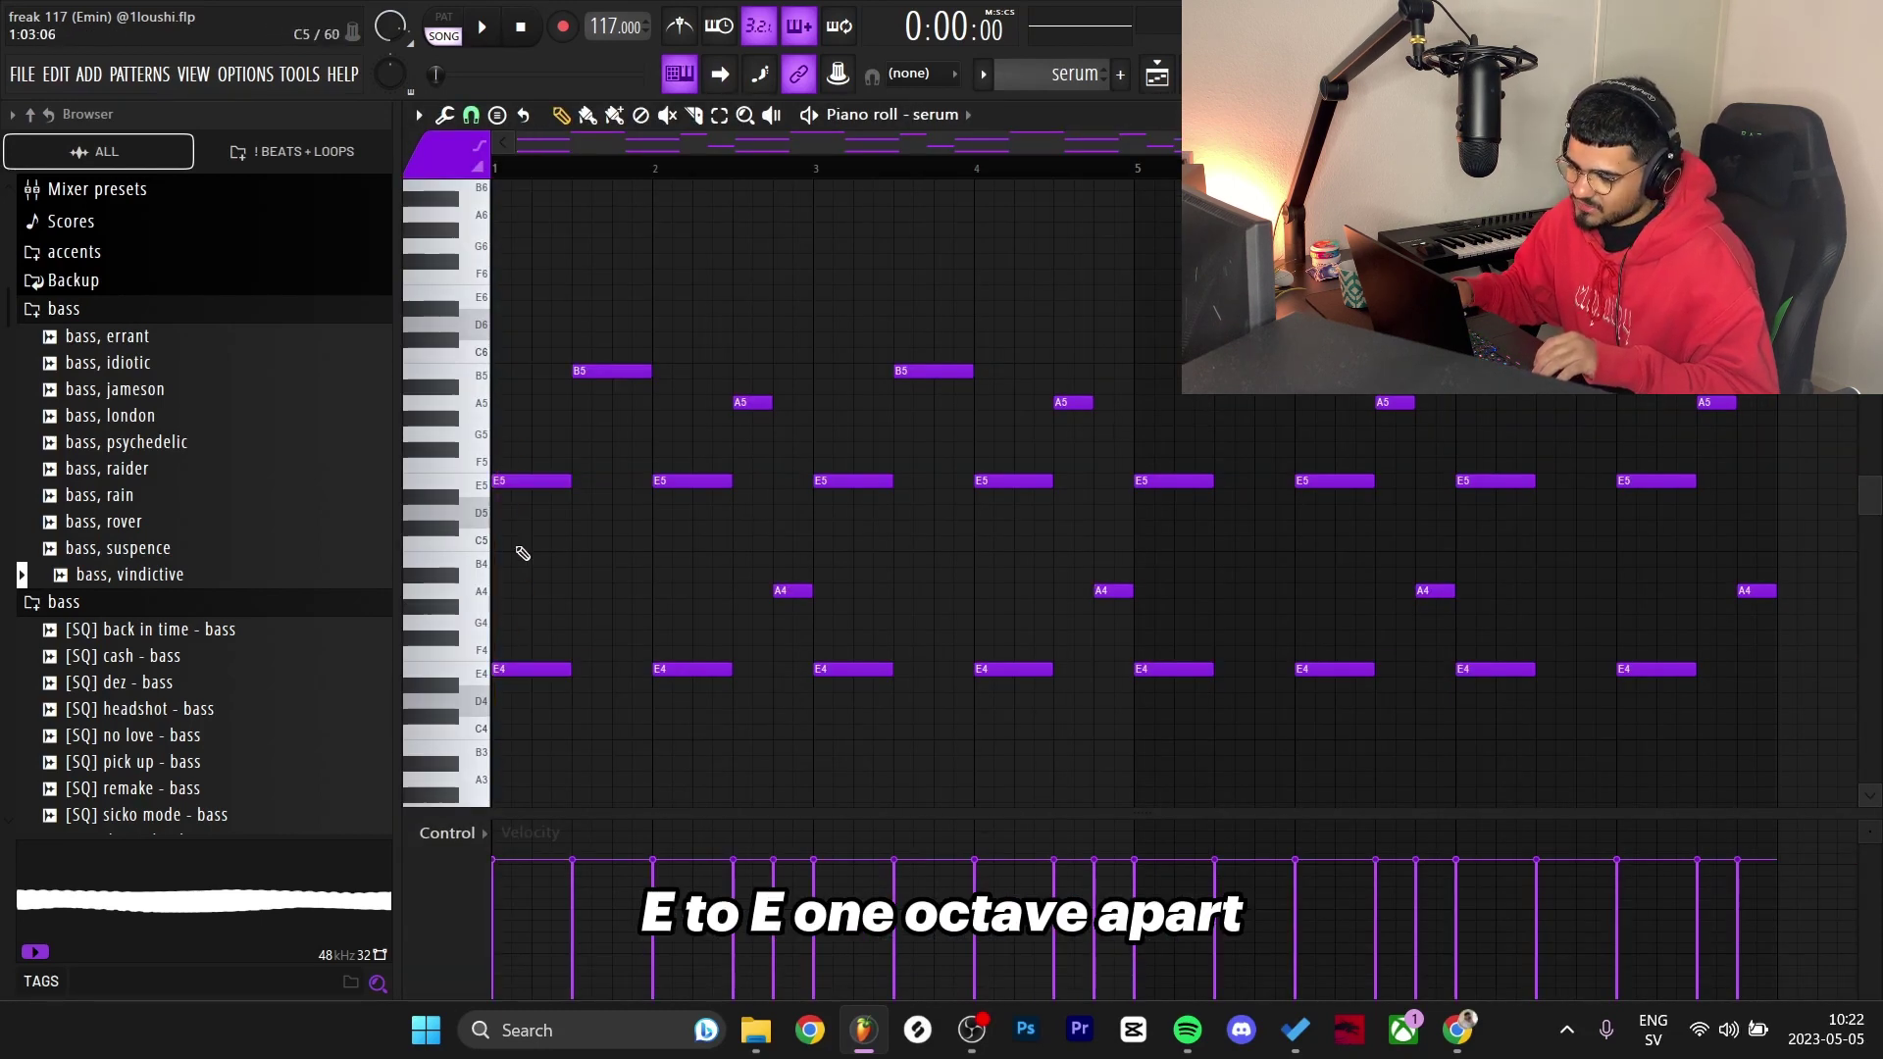
left_click(583, 370)
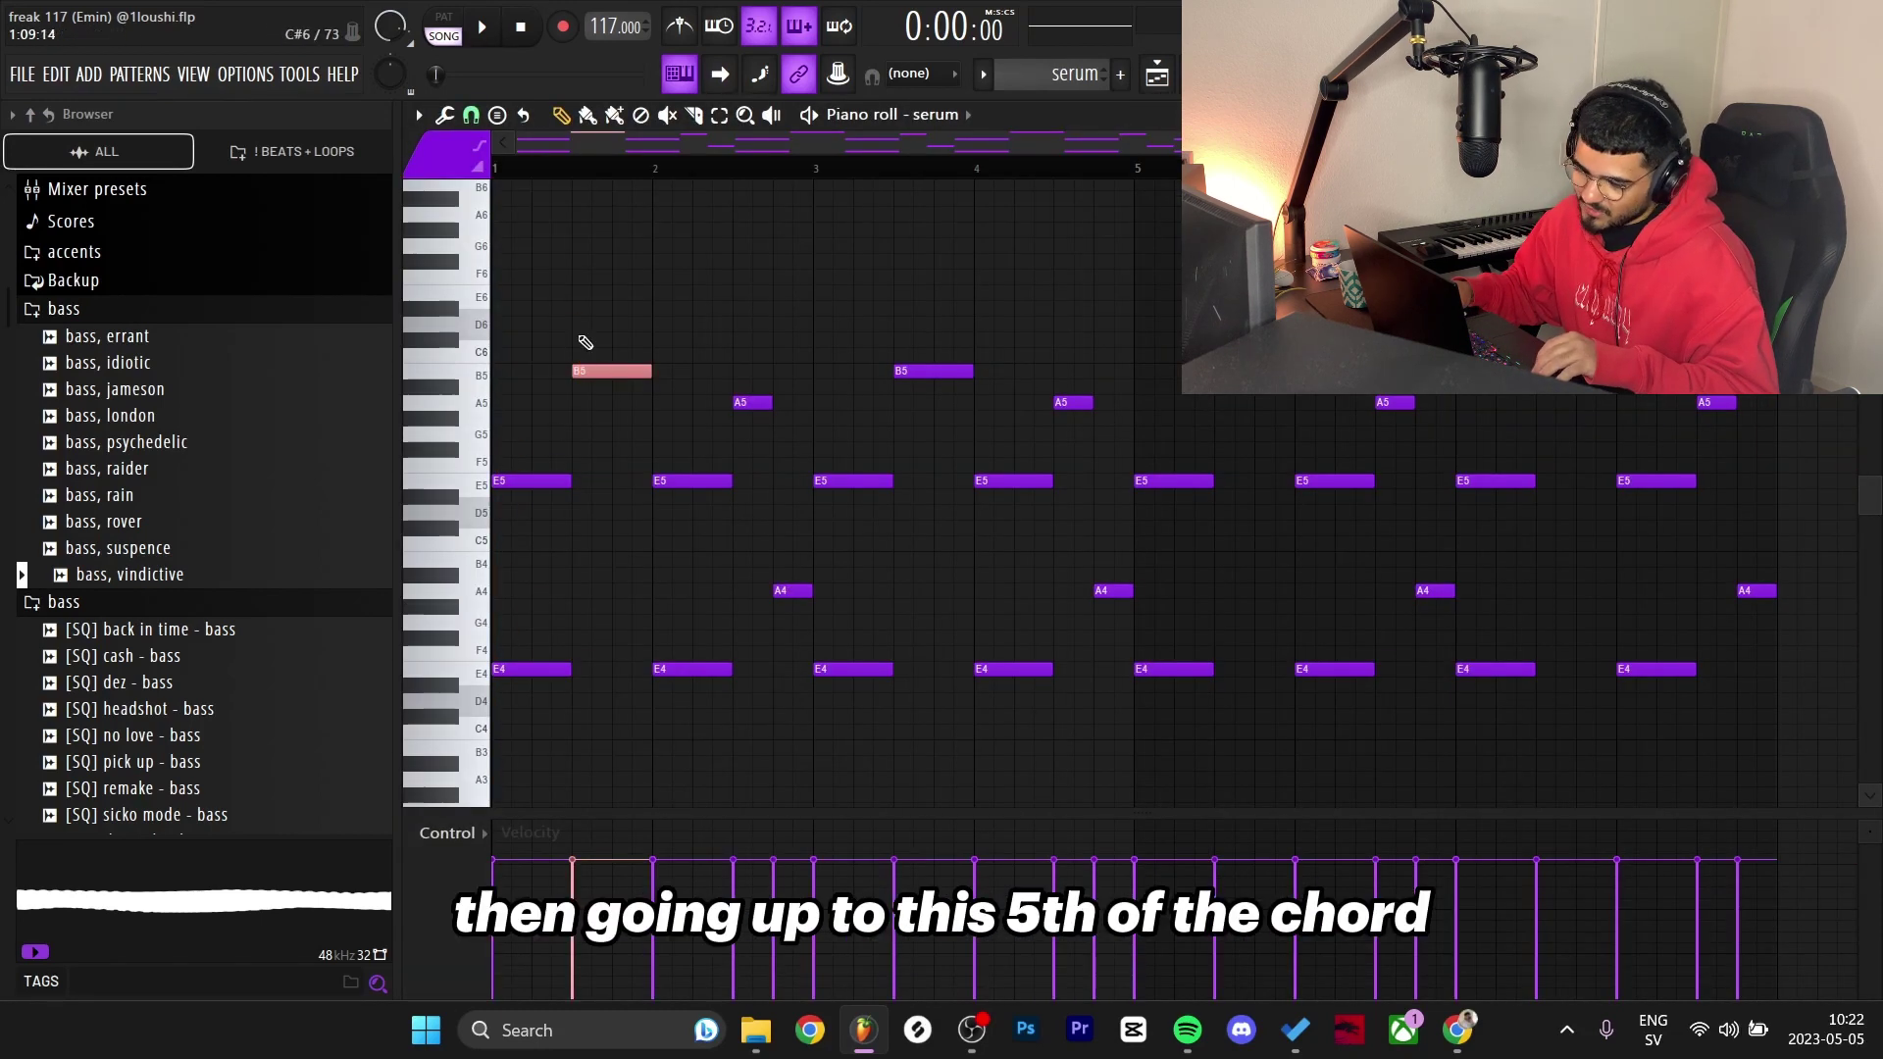
left_click(574, 437)
left_click(600, 484)
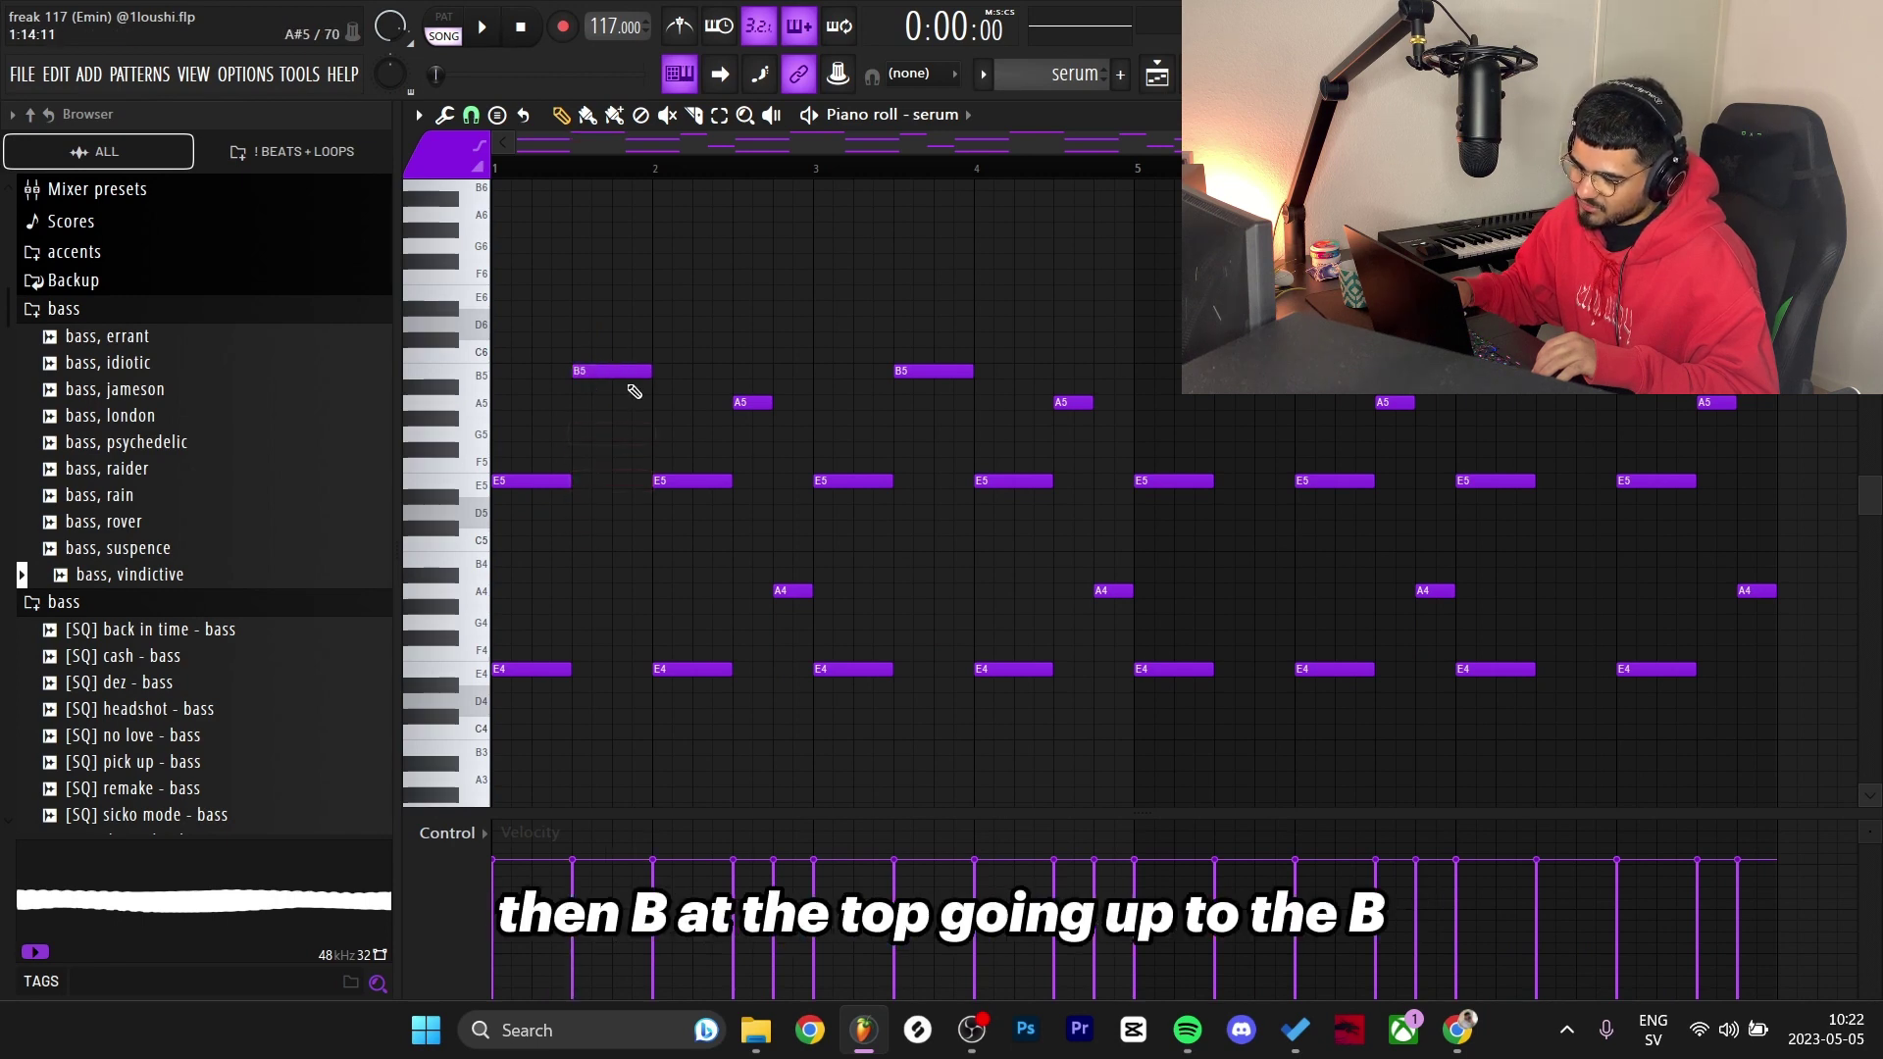
left_click_drag(677, 446, 684, 672)
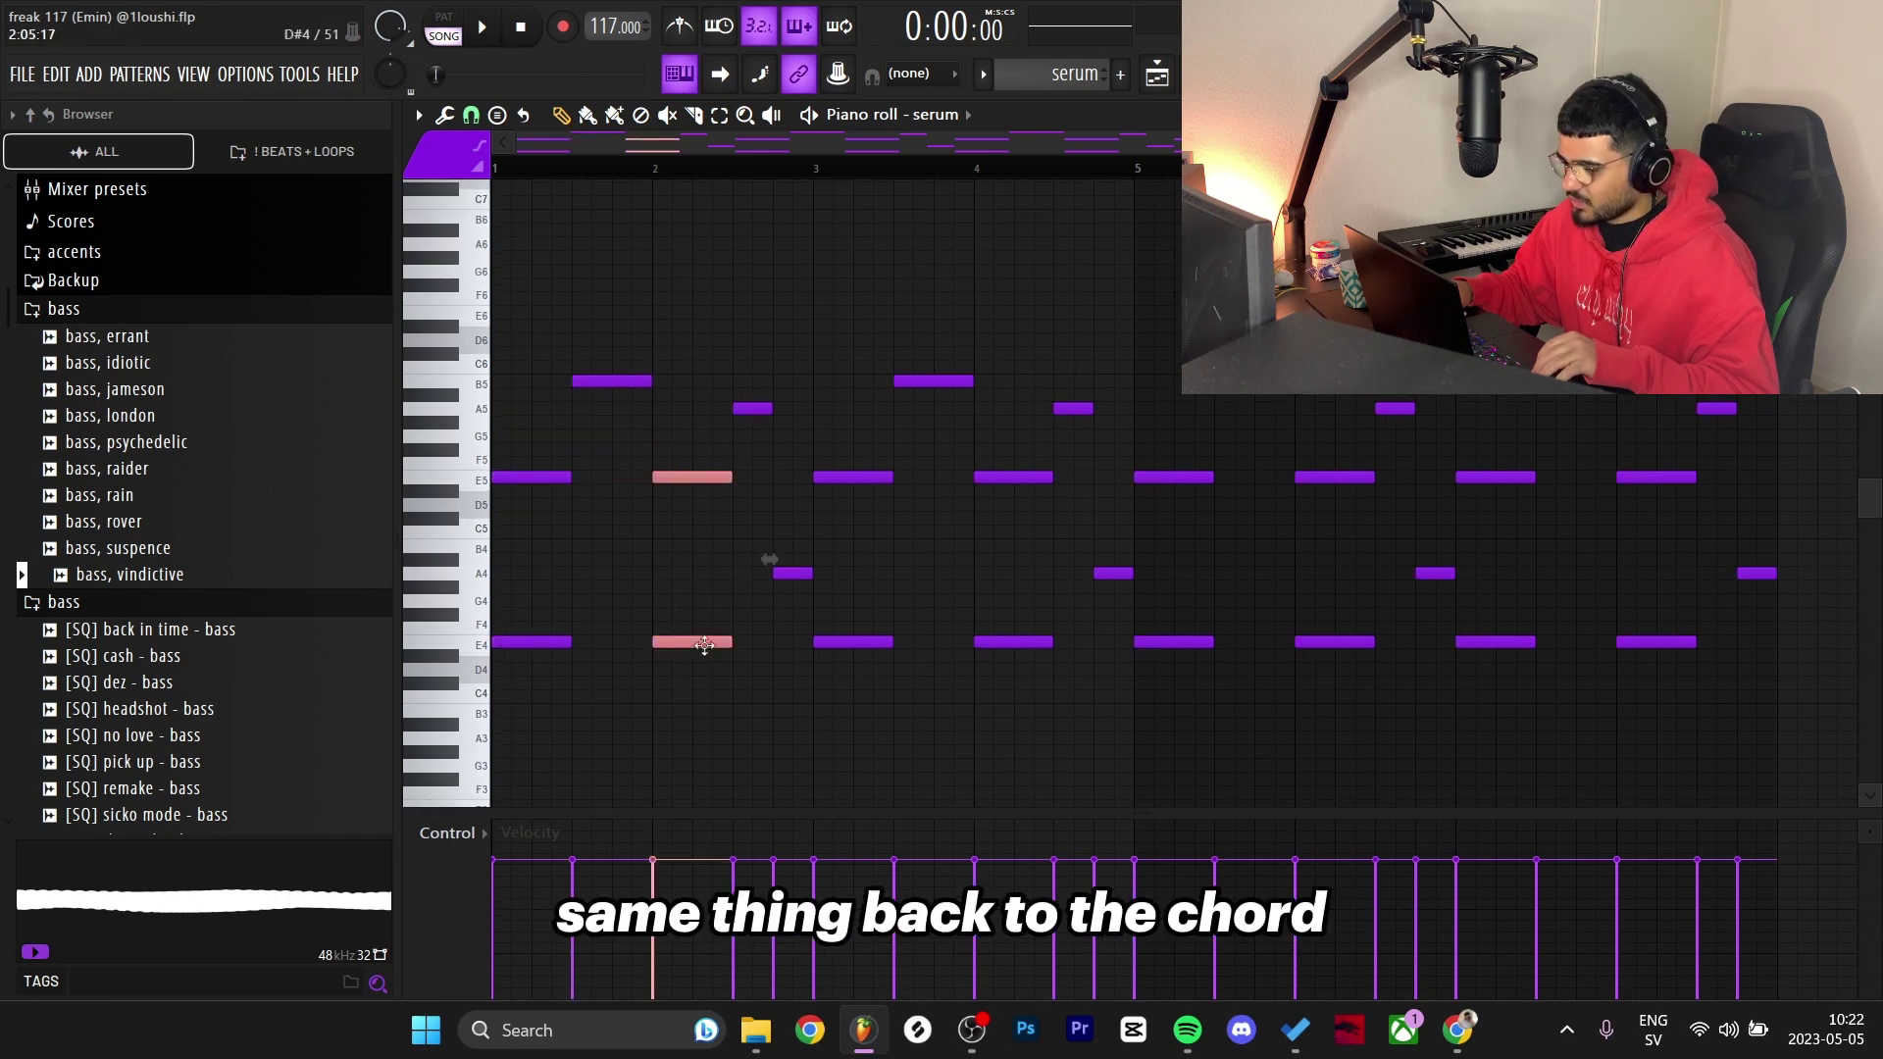
left_click(745, 408)
scroll(747, 406, "up", 3)
scroll(748, 404, "up", 2)
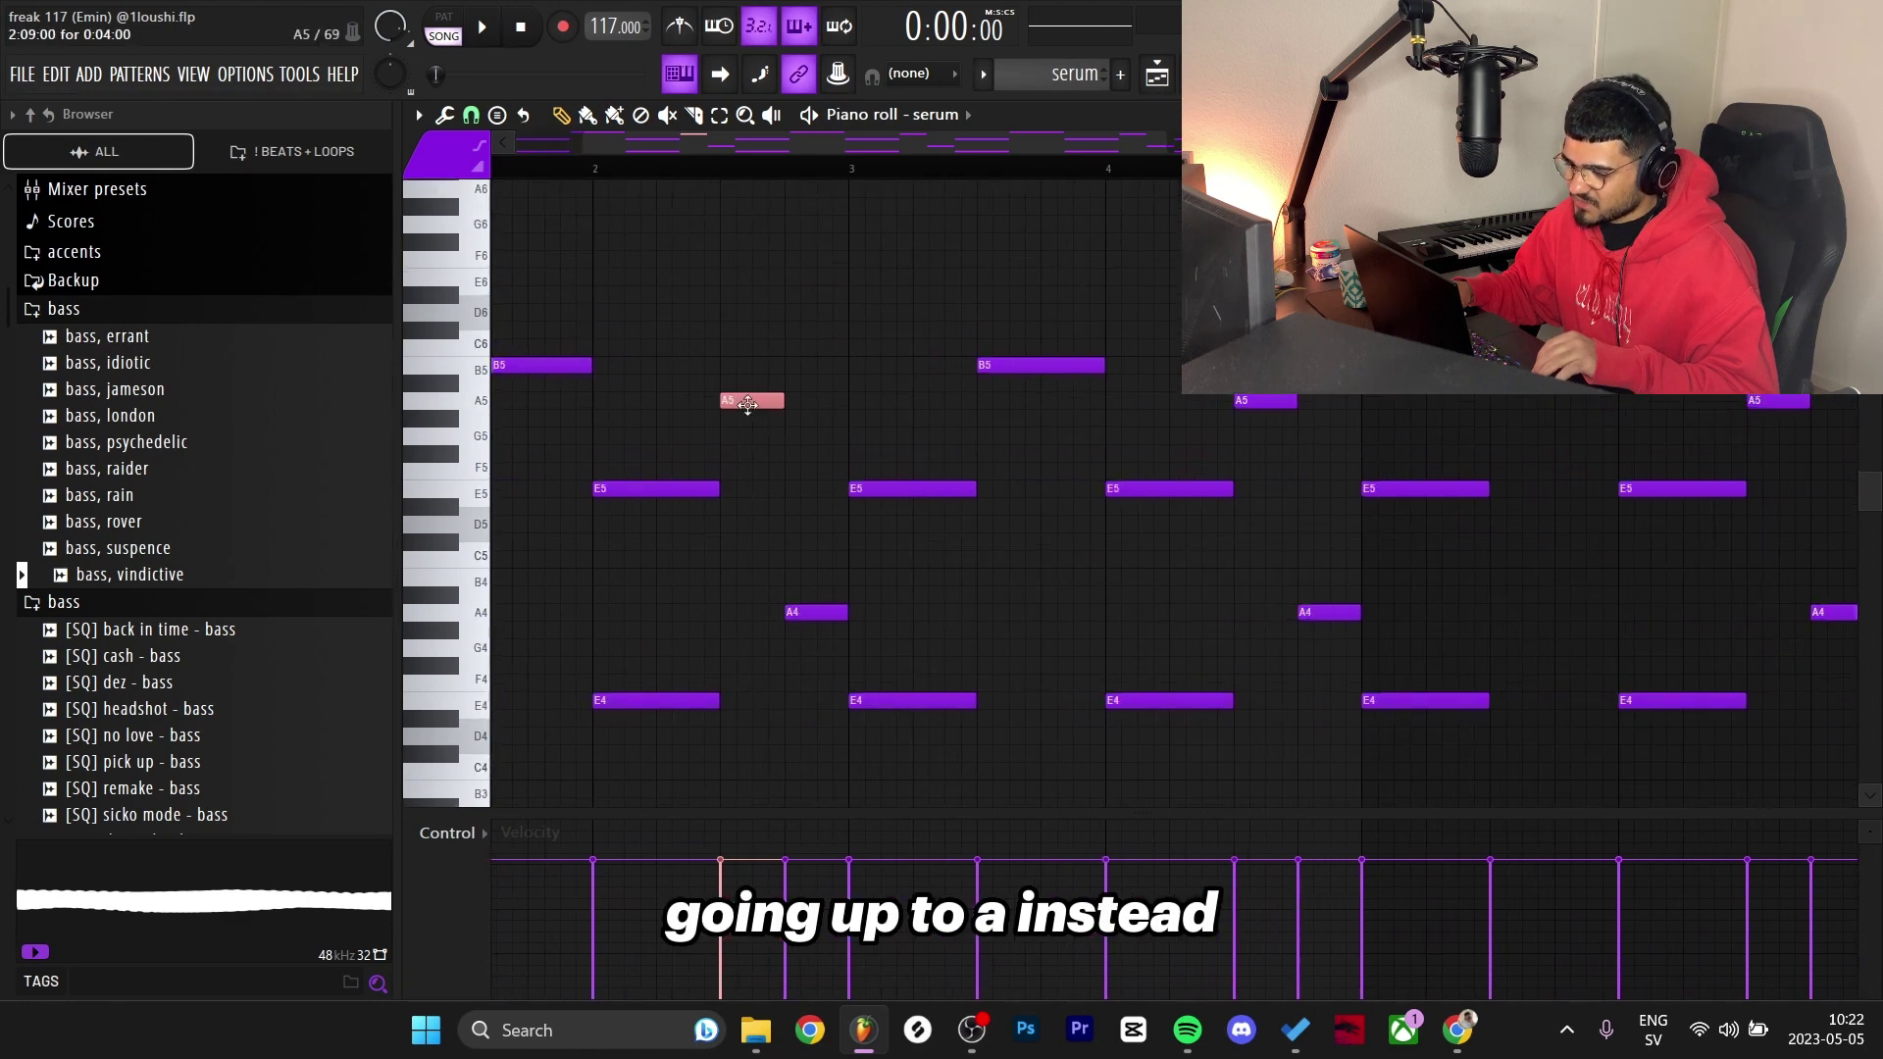
scroll(828, 546, "down", 3)
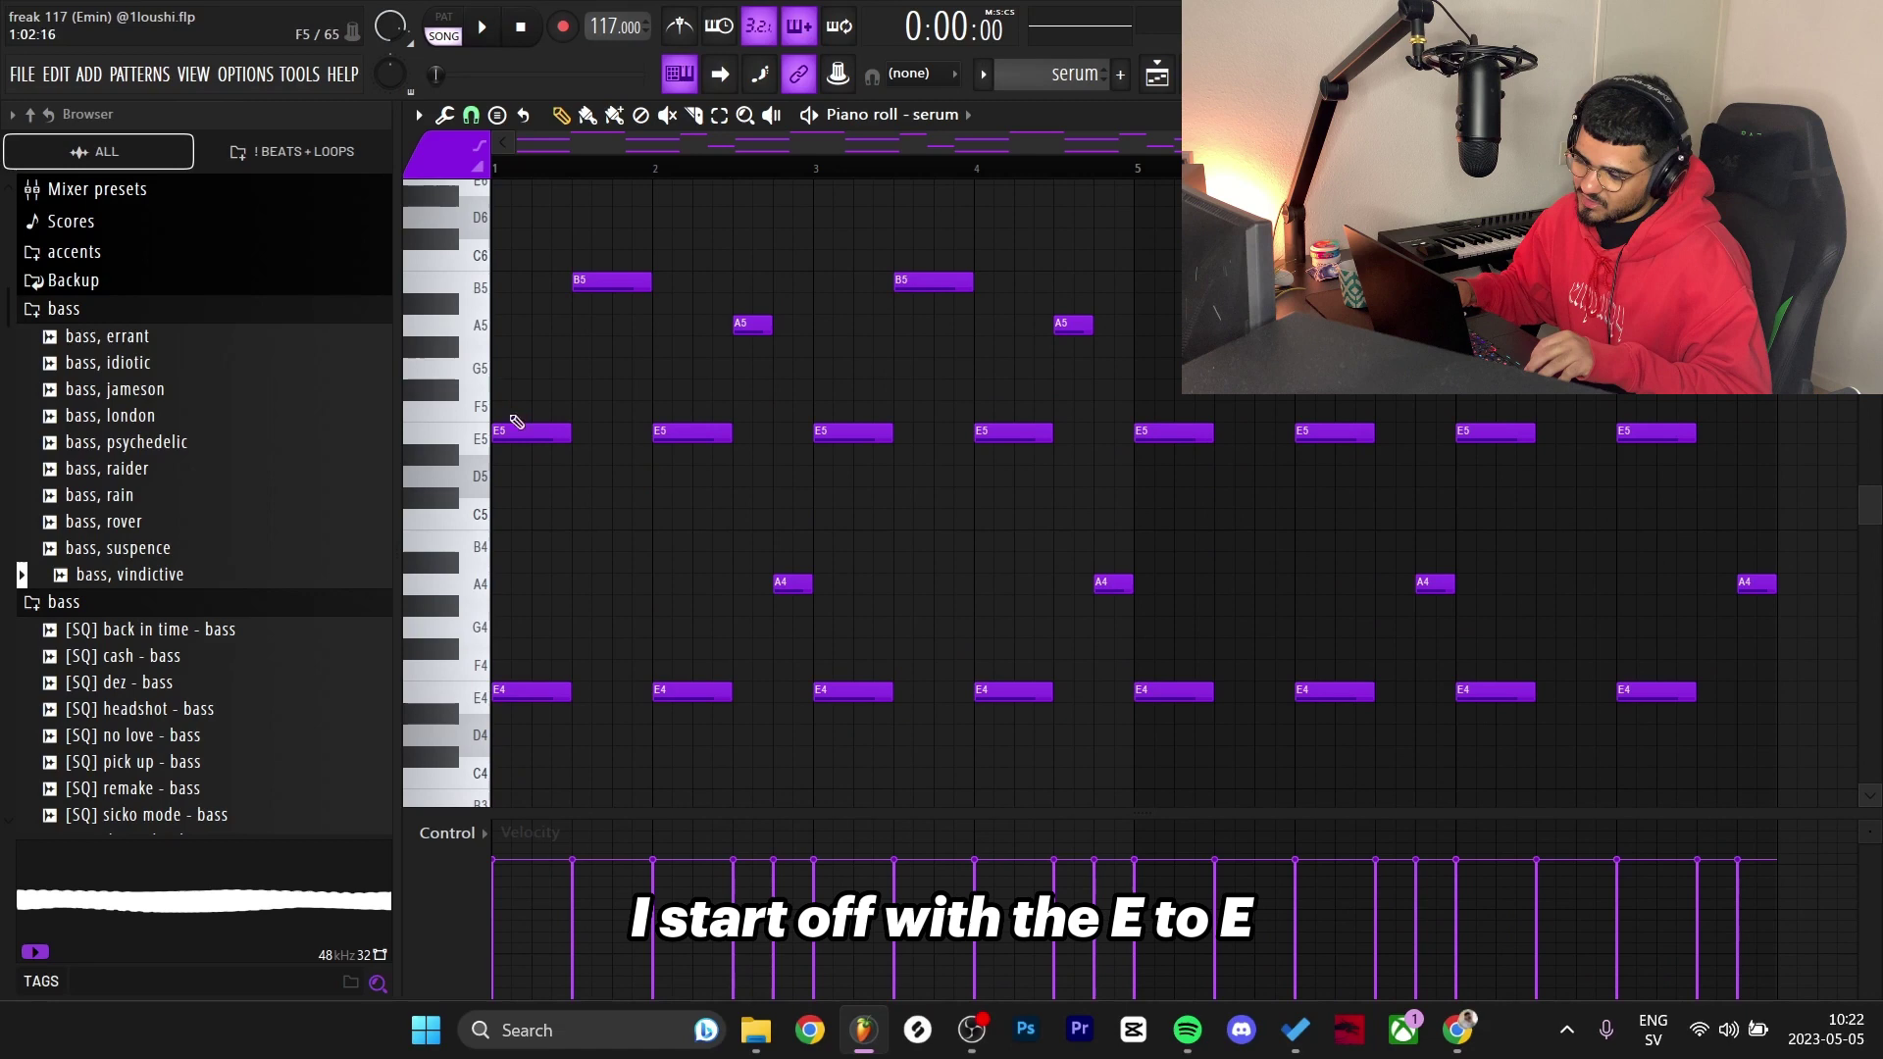
left_click_drag(510, 402, 533, 784)
left_click_drag(530, 360, 520, 726)
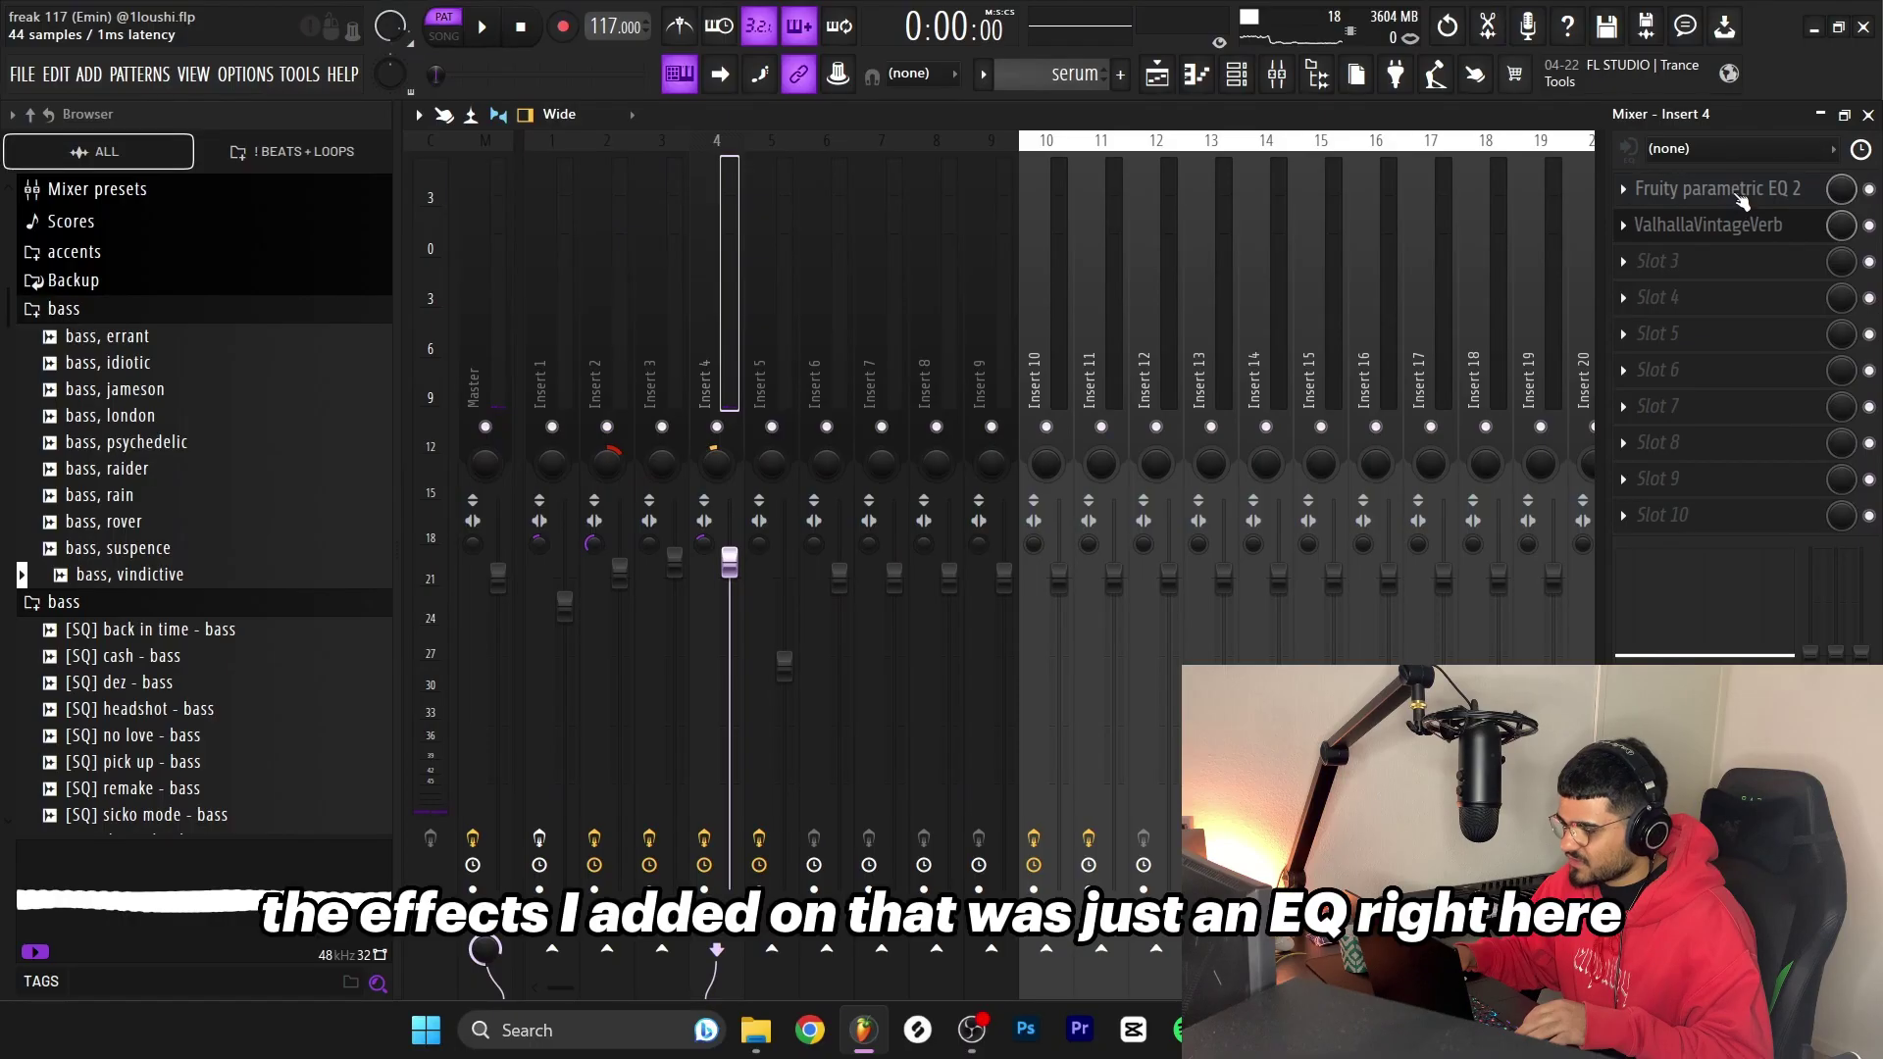
Open the serum channel's parametric EQ from its mixer insert.
left_click(1715, 188)
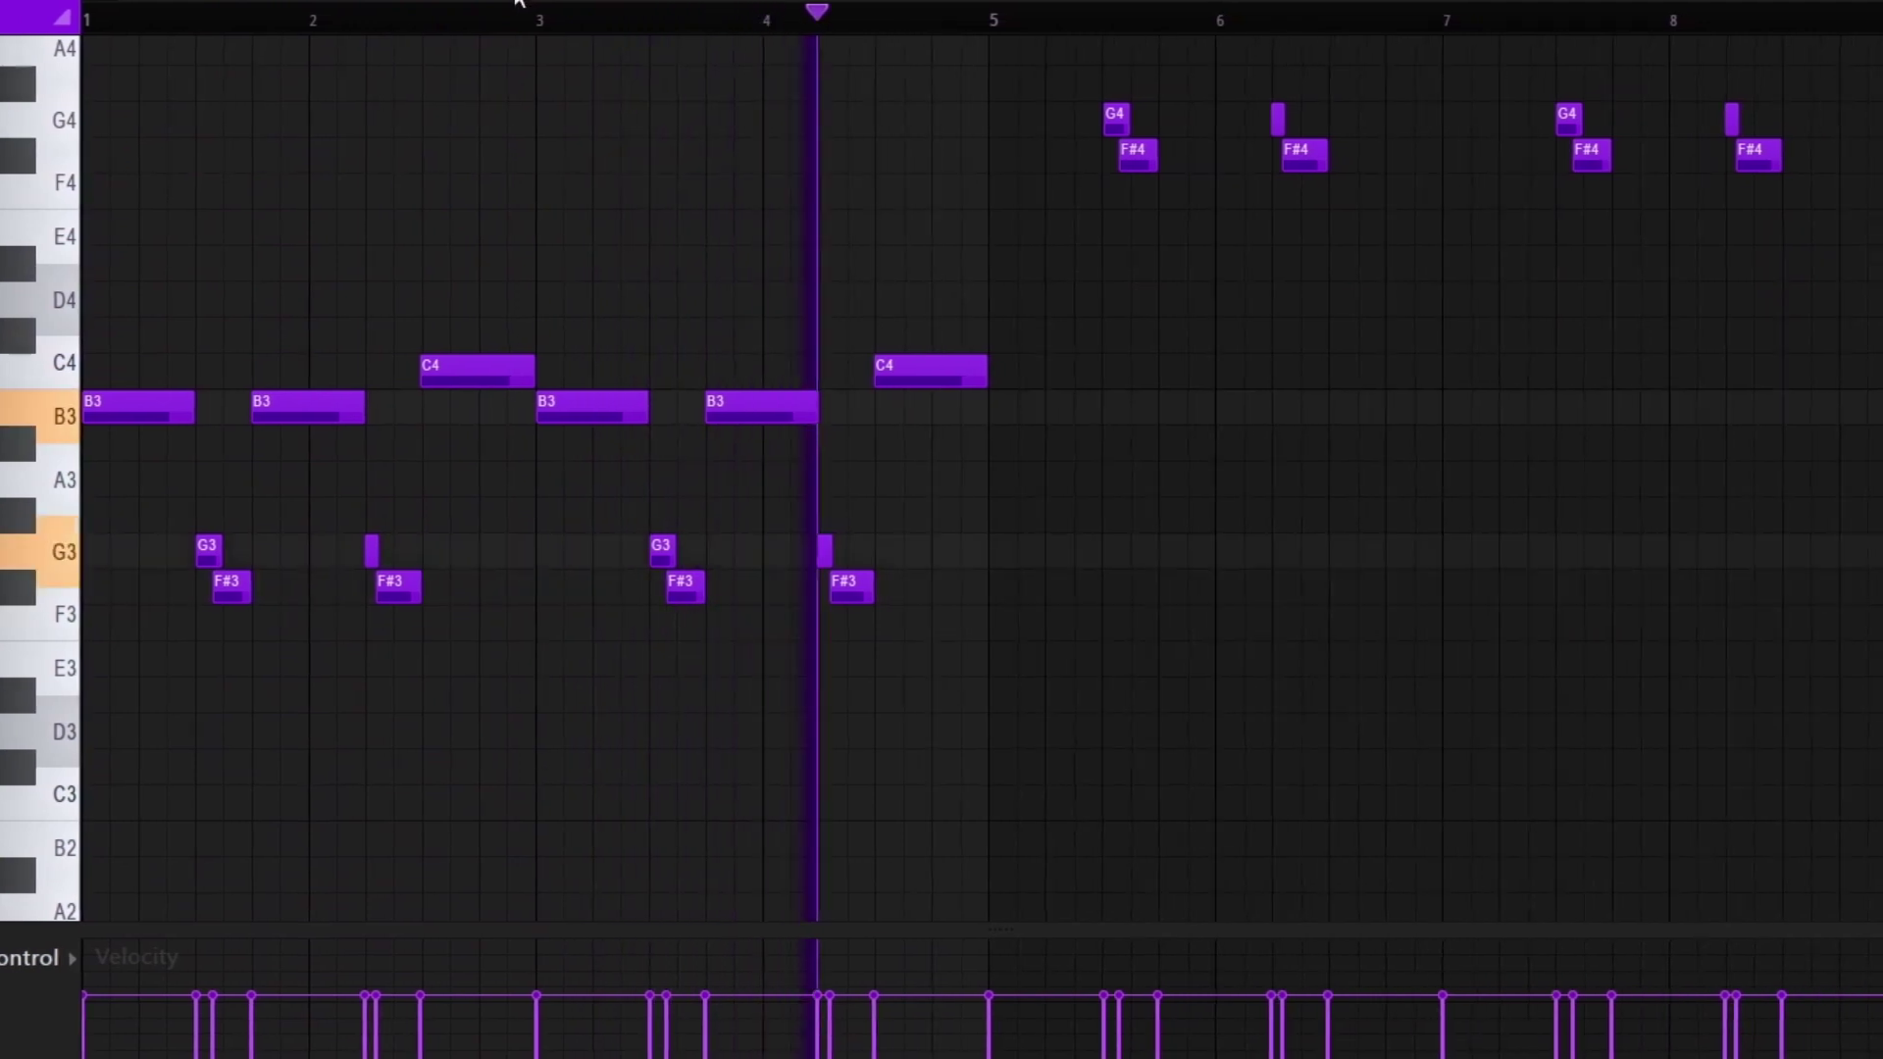
Audition the serum #2 lead, select its G3/F#3 note pairs, and select then deselect C4/B3.
scroll(1269, 790, "up", 3)
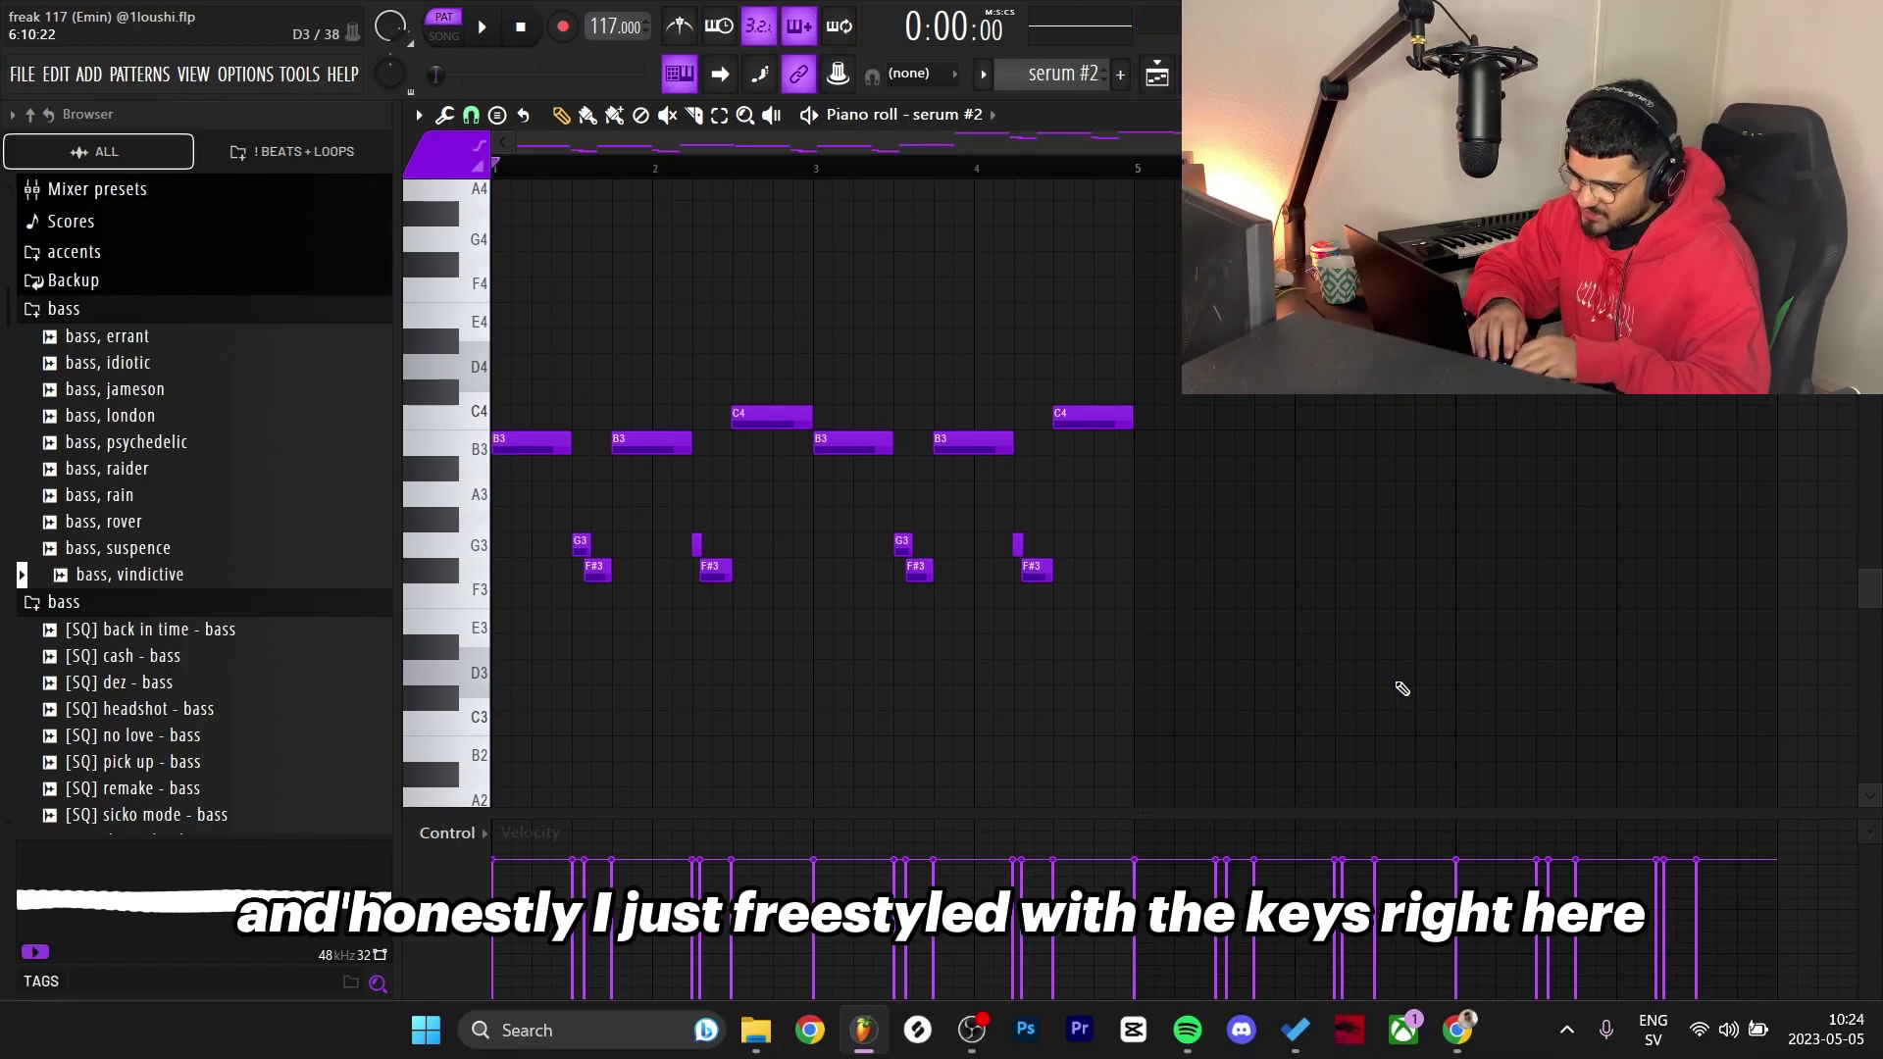
key("h")
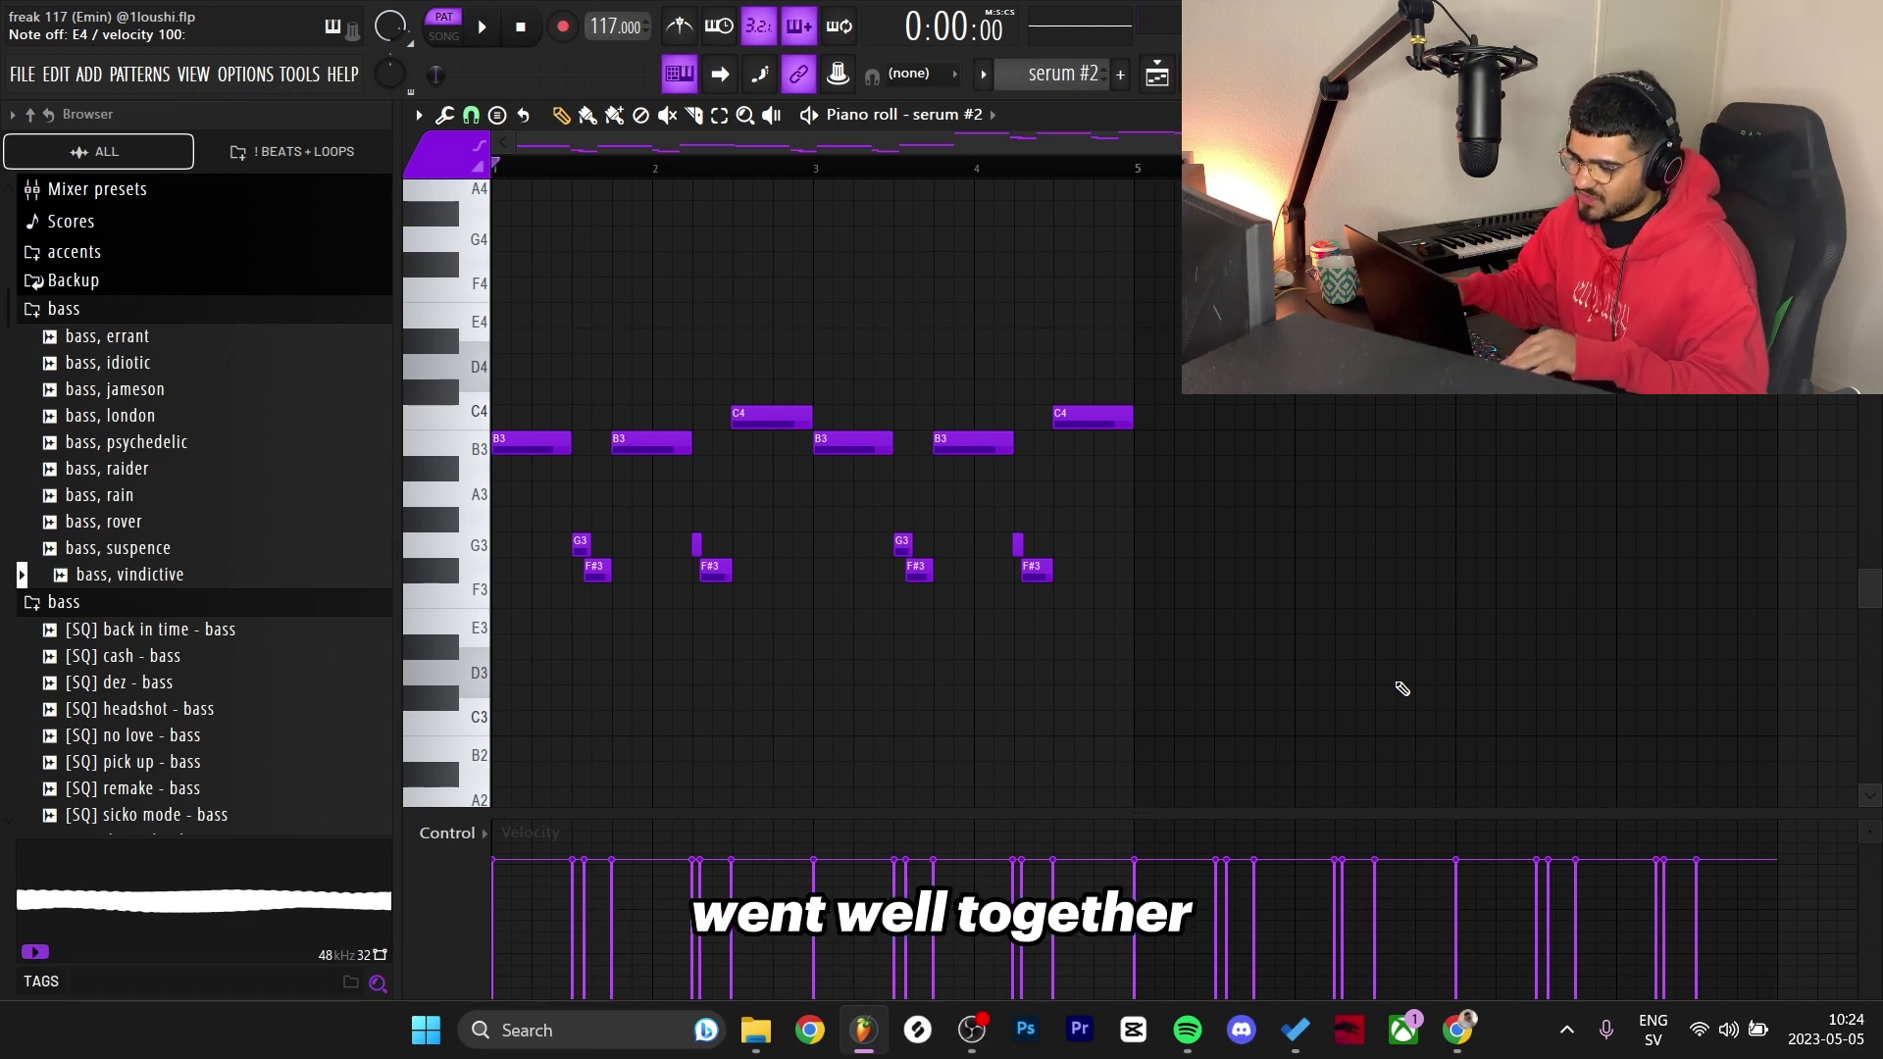
left_click_drag(547, 513, 622, 613)
left_click_drag(651, 509, 790, 647)
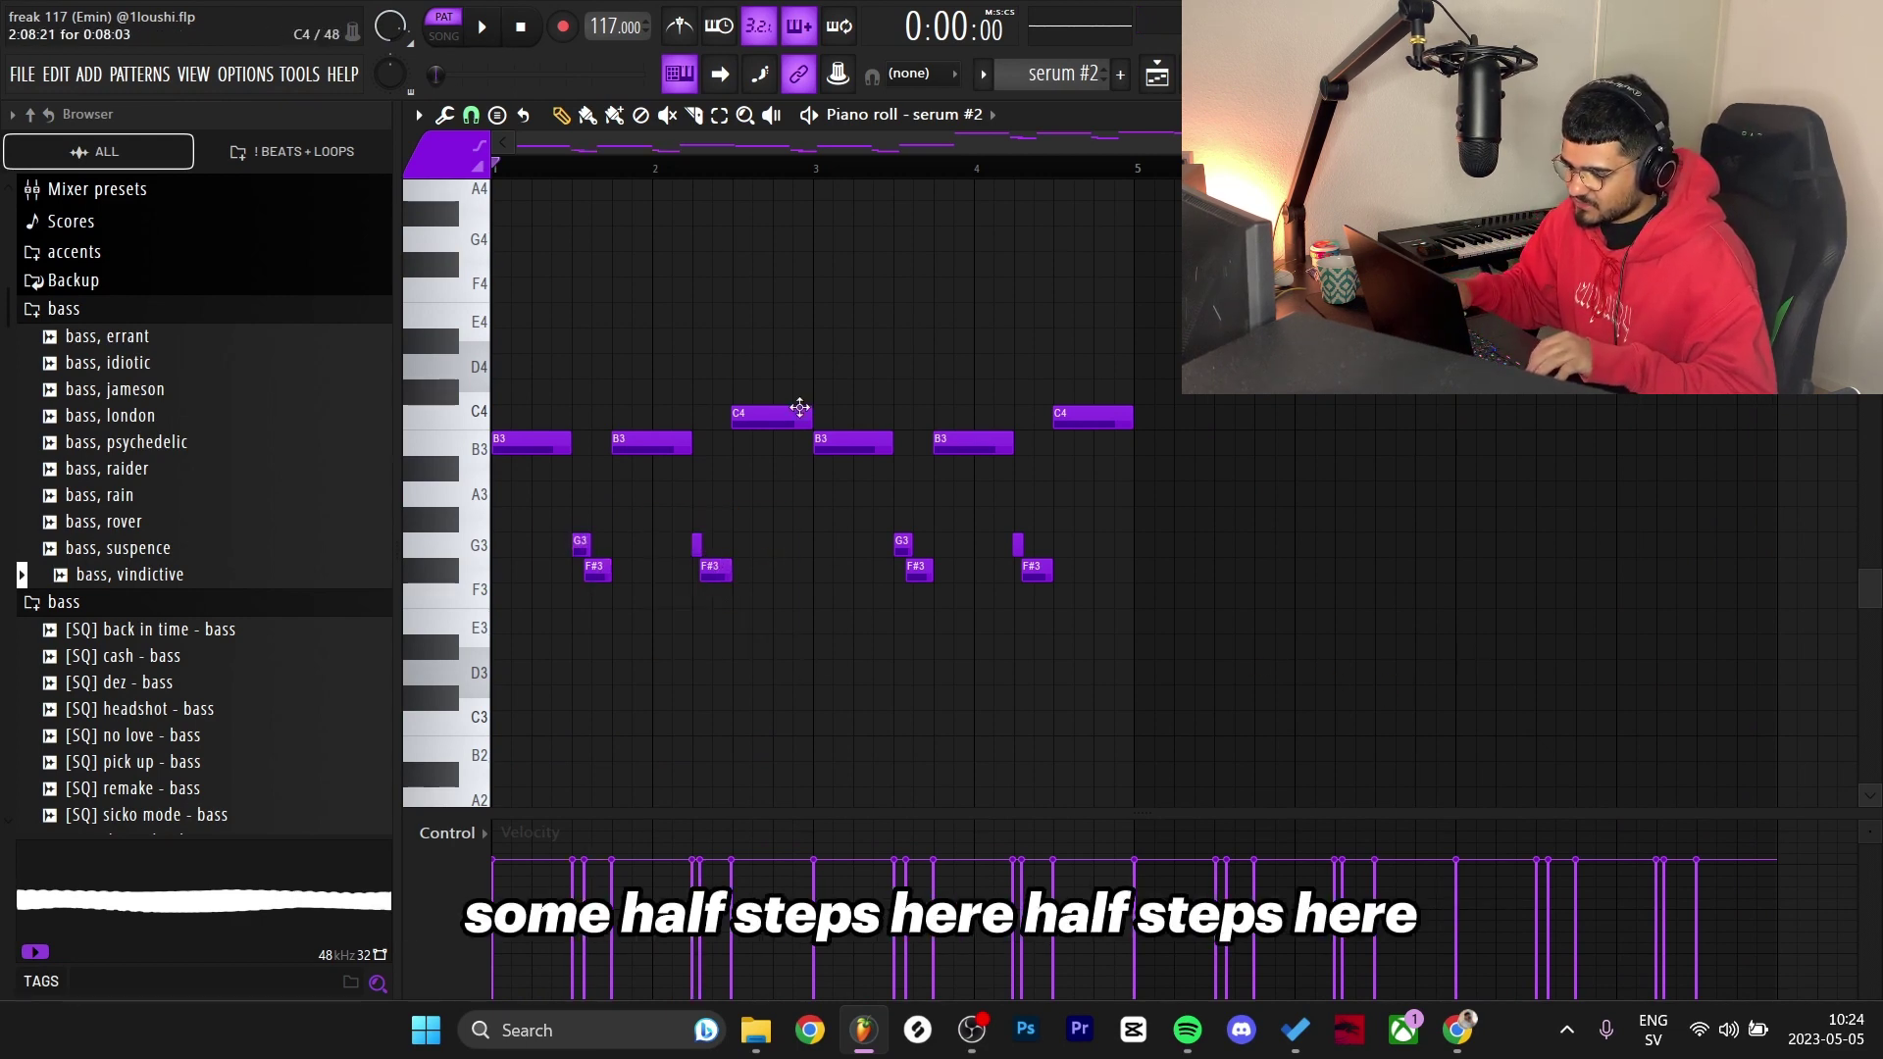
left_click_drag(800, 408, 818, 477)
left_click(836, 533)
scroll(788, 452, "down", 1)
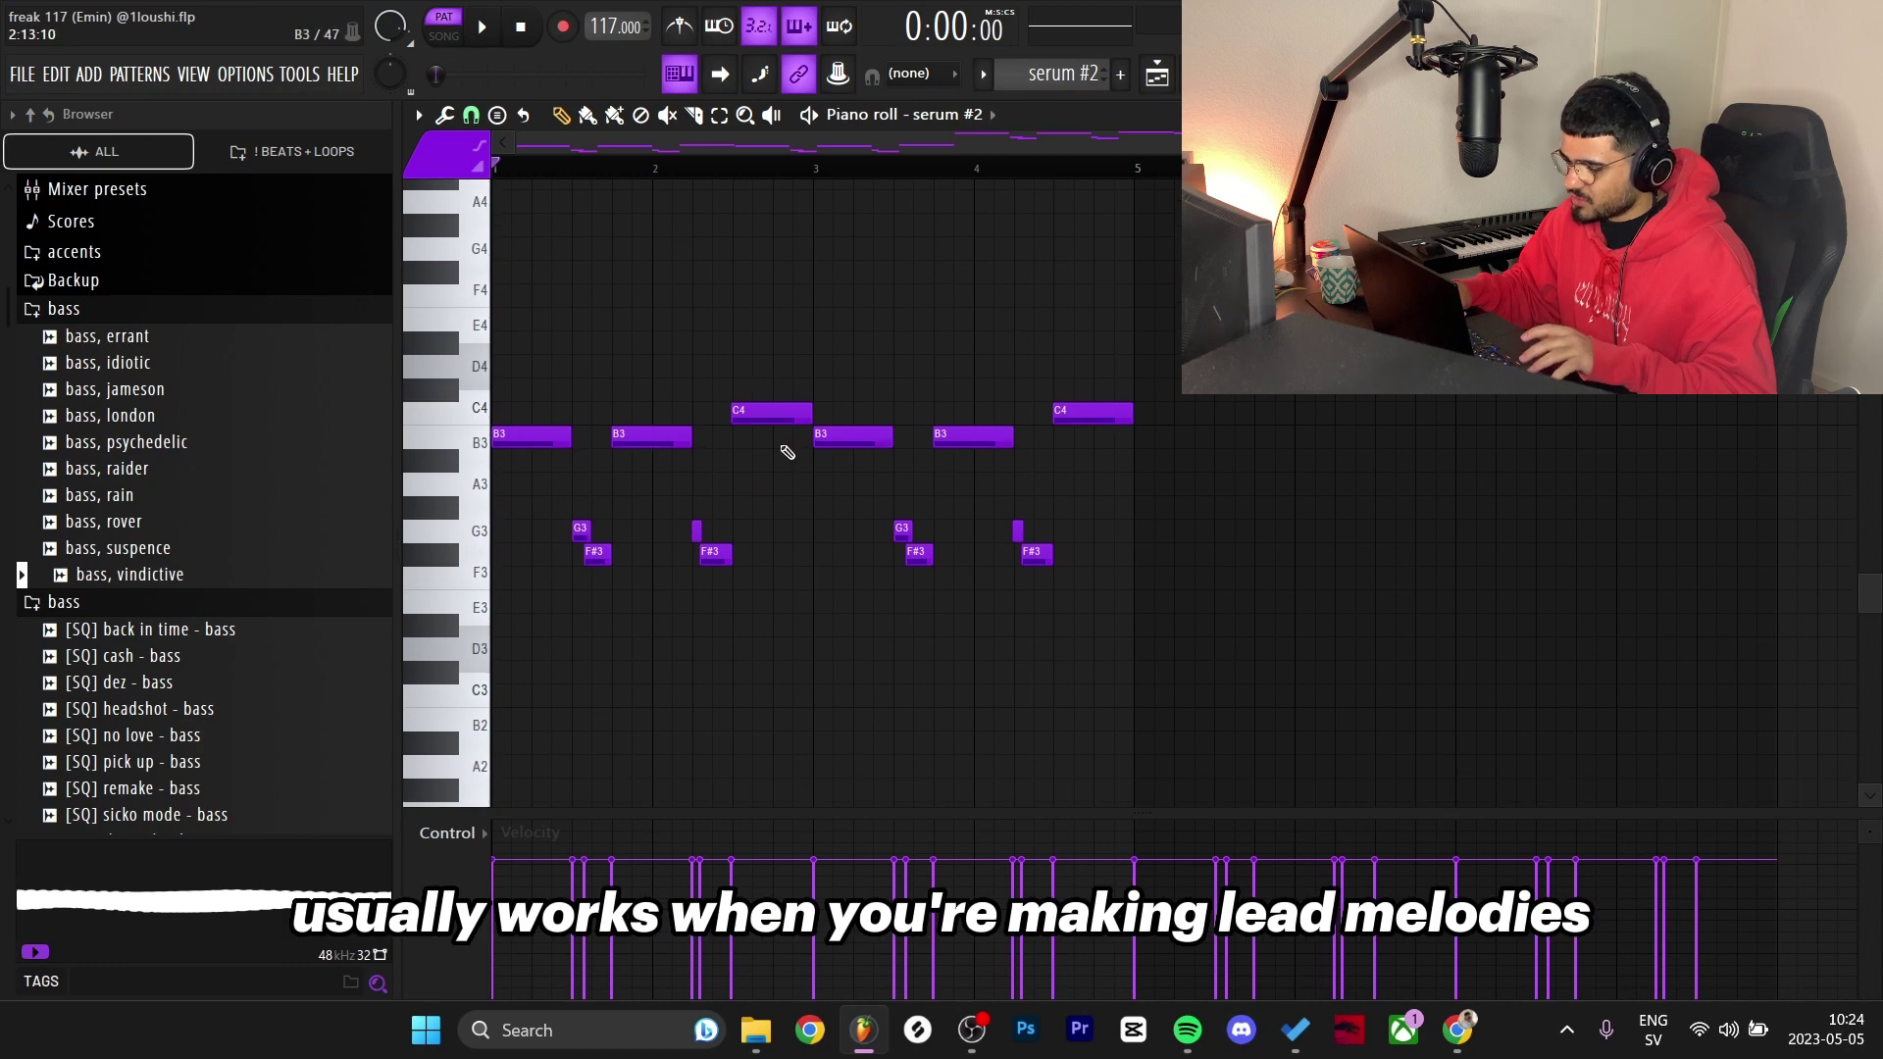
scroll(791, 709, "up", 3)
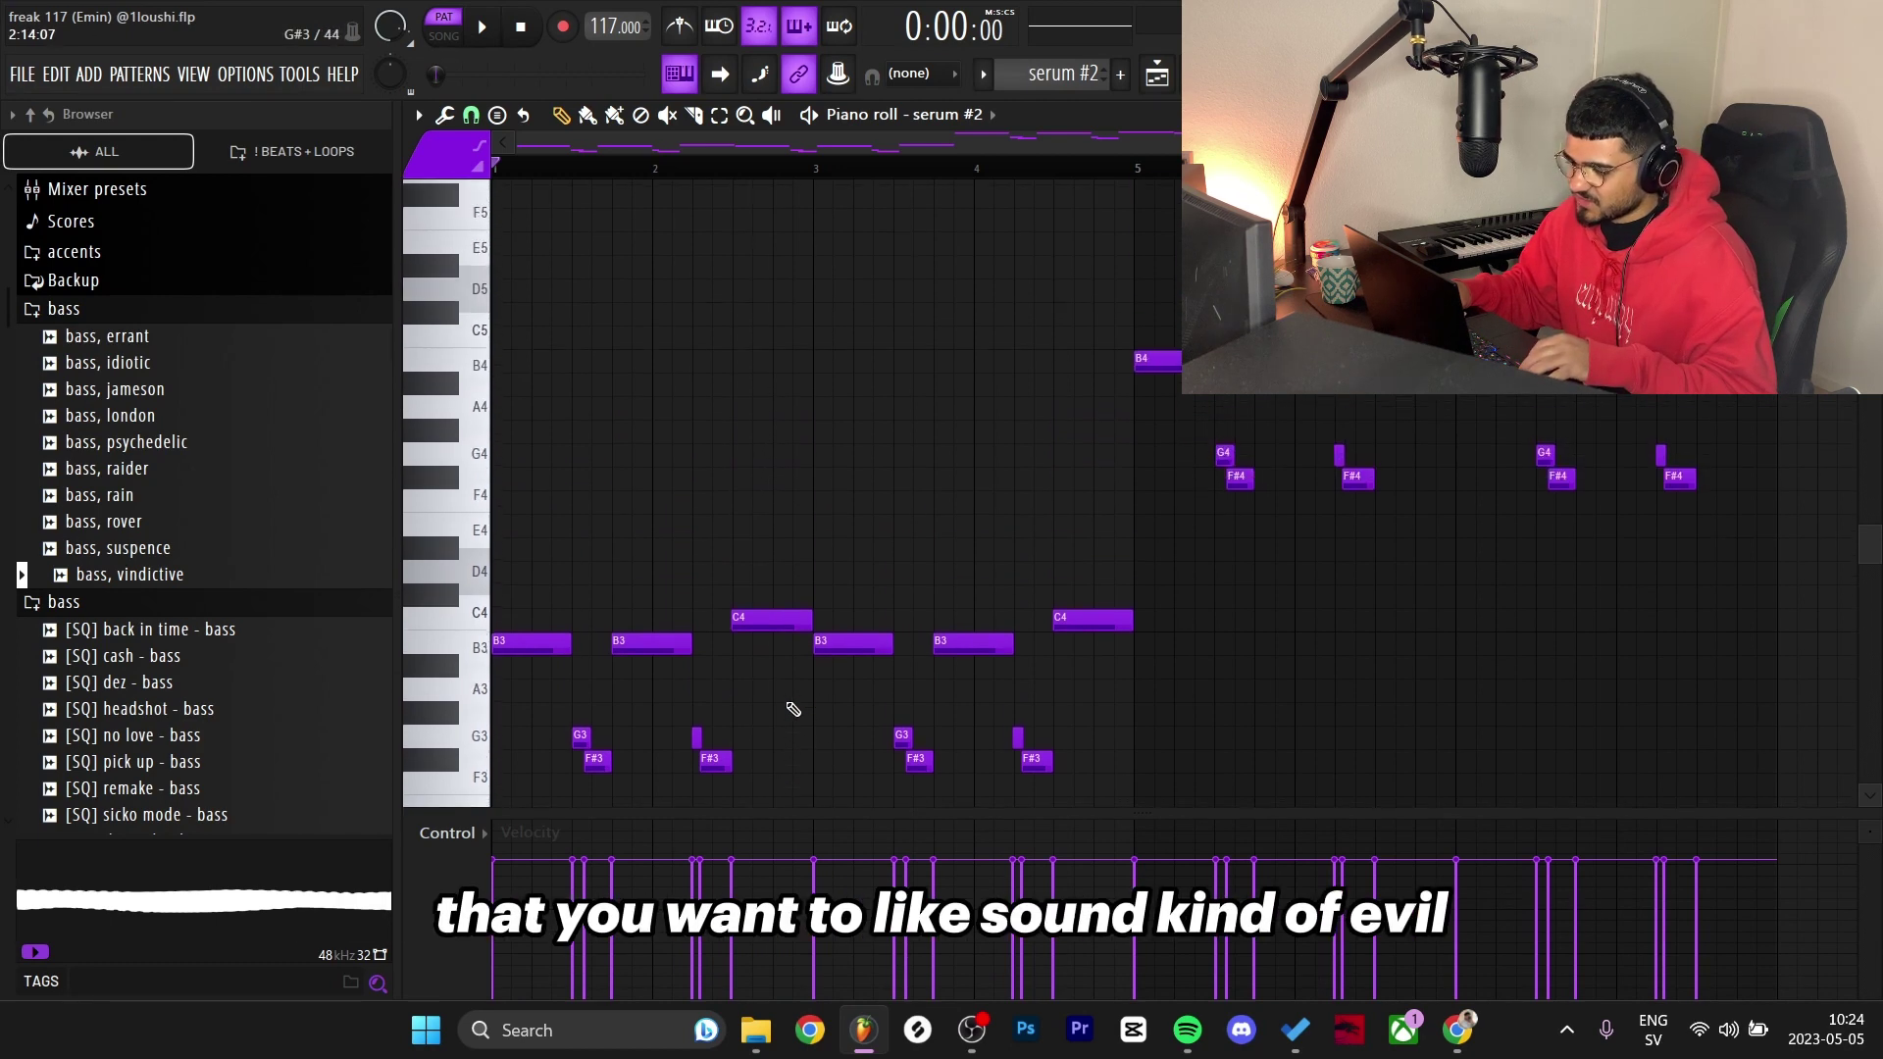
scroll(792, 709, "down", 2)
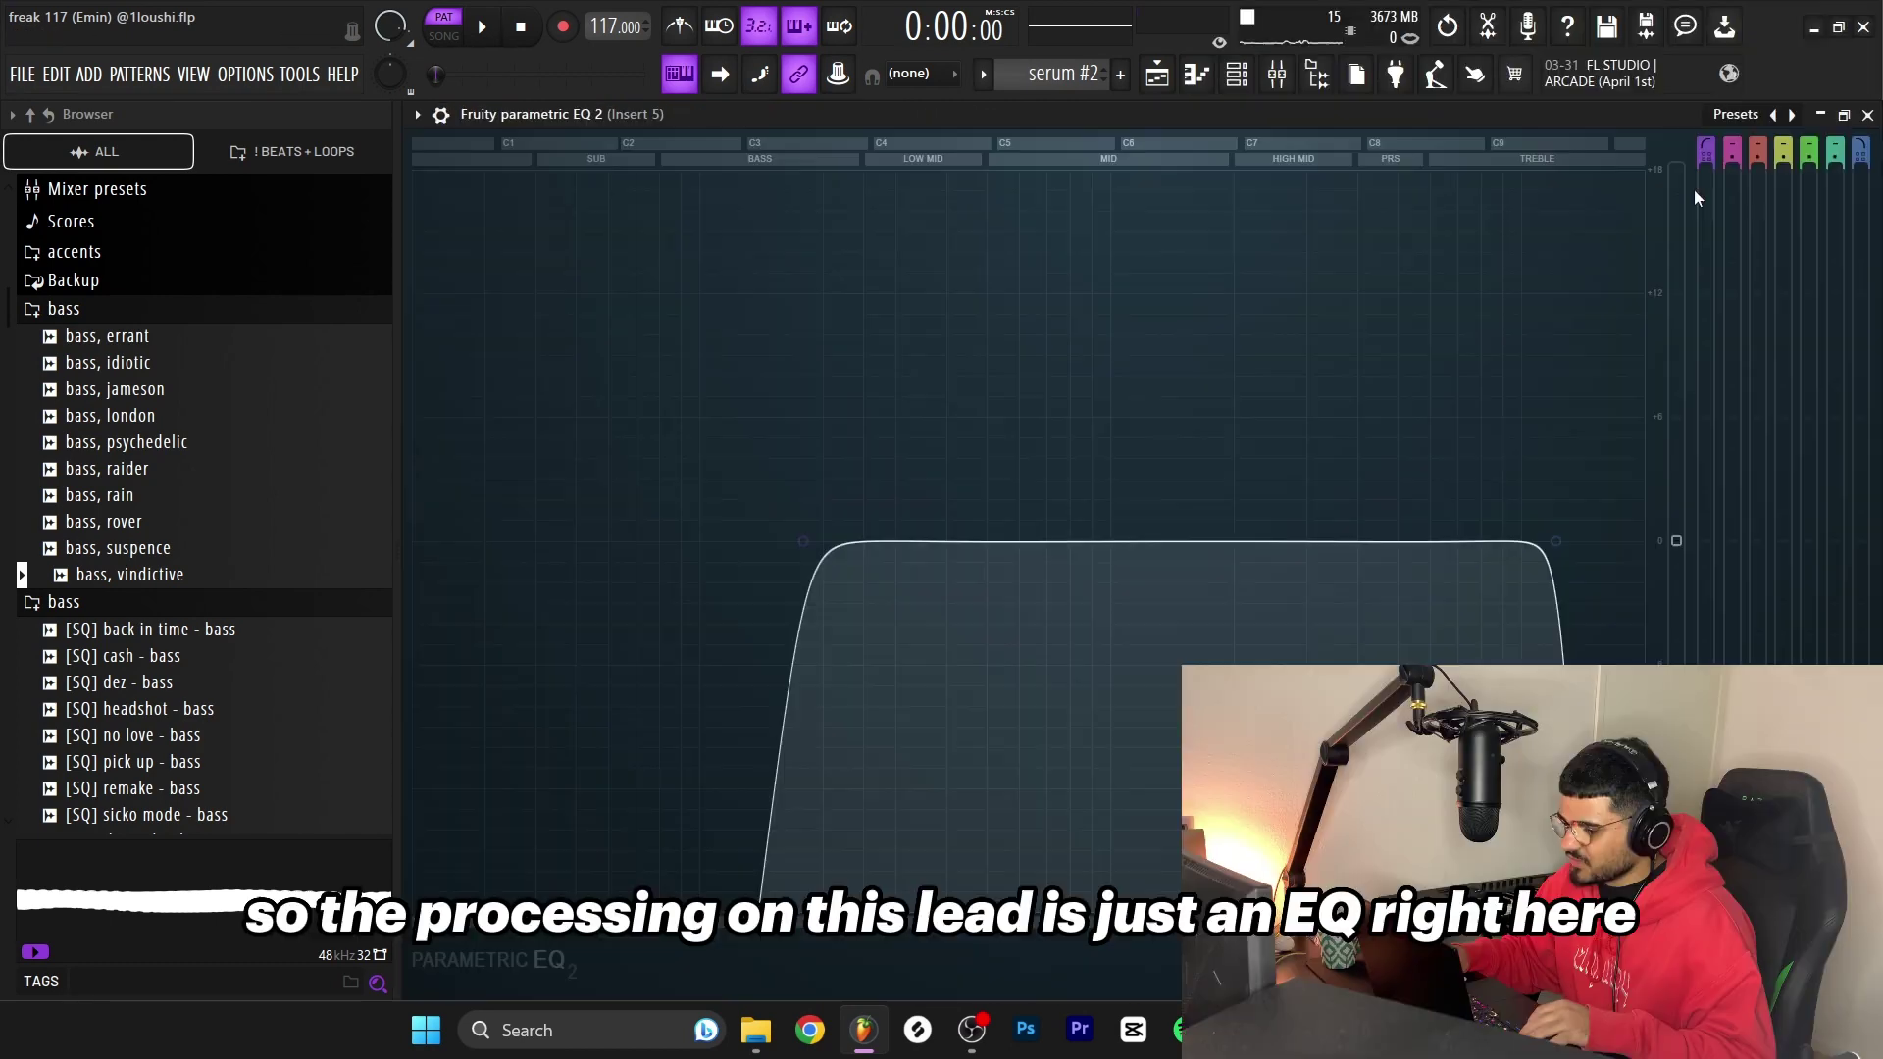
Restore the maximized EQ to a floating window and move it out of the way.
left_click(1826, 121)
left_click_drag(1099, 431, 1098, 282)
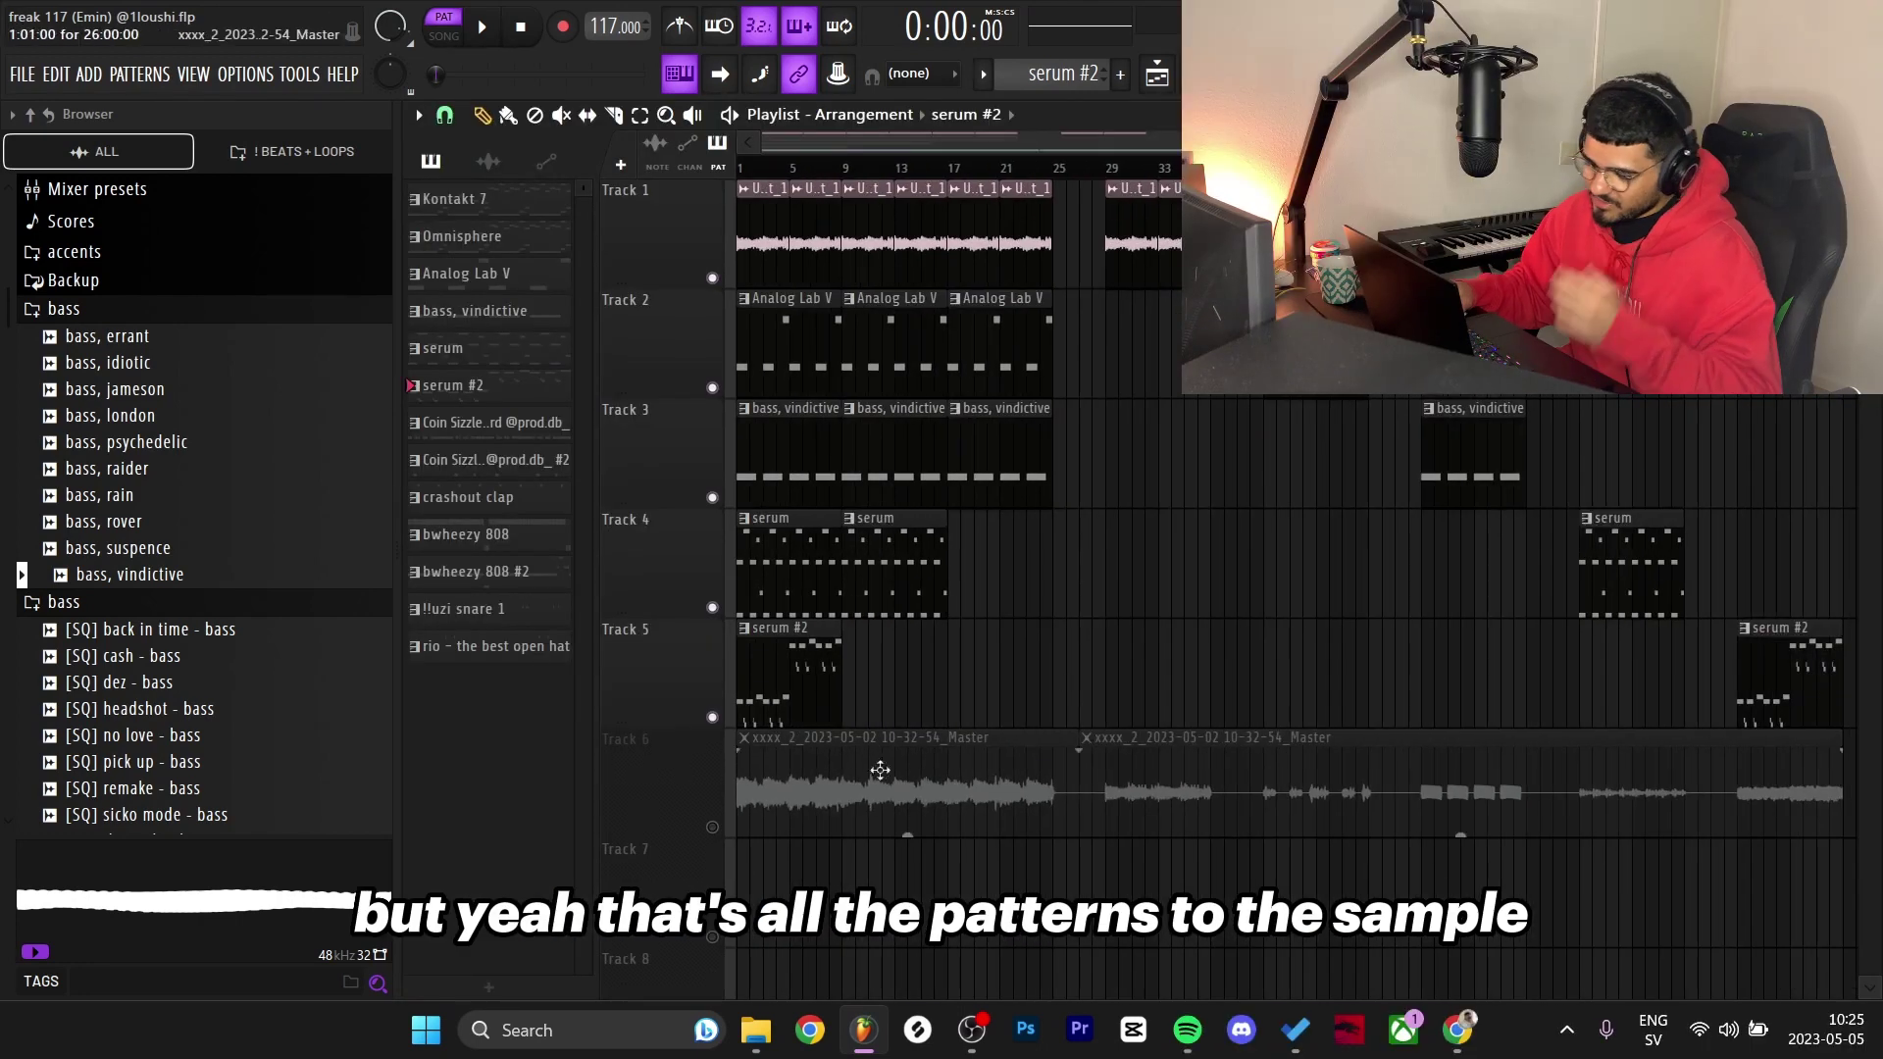
Unmute Track 6's master audio and select the clips on tracks 1–5 in bars 17–25.
left_click(711, 829)
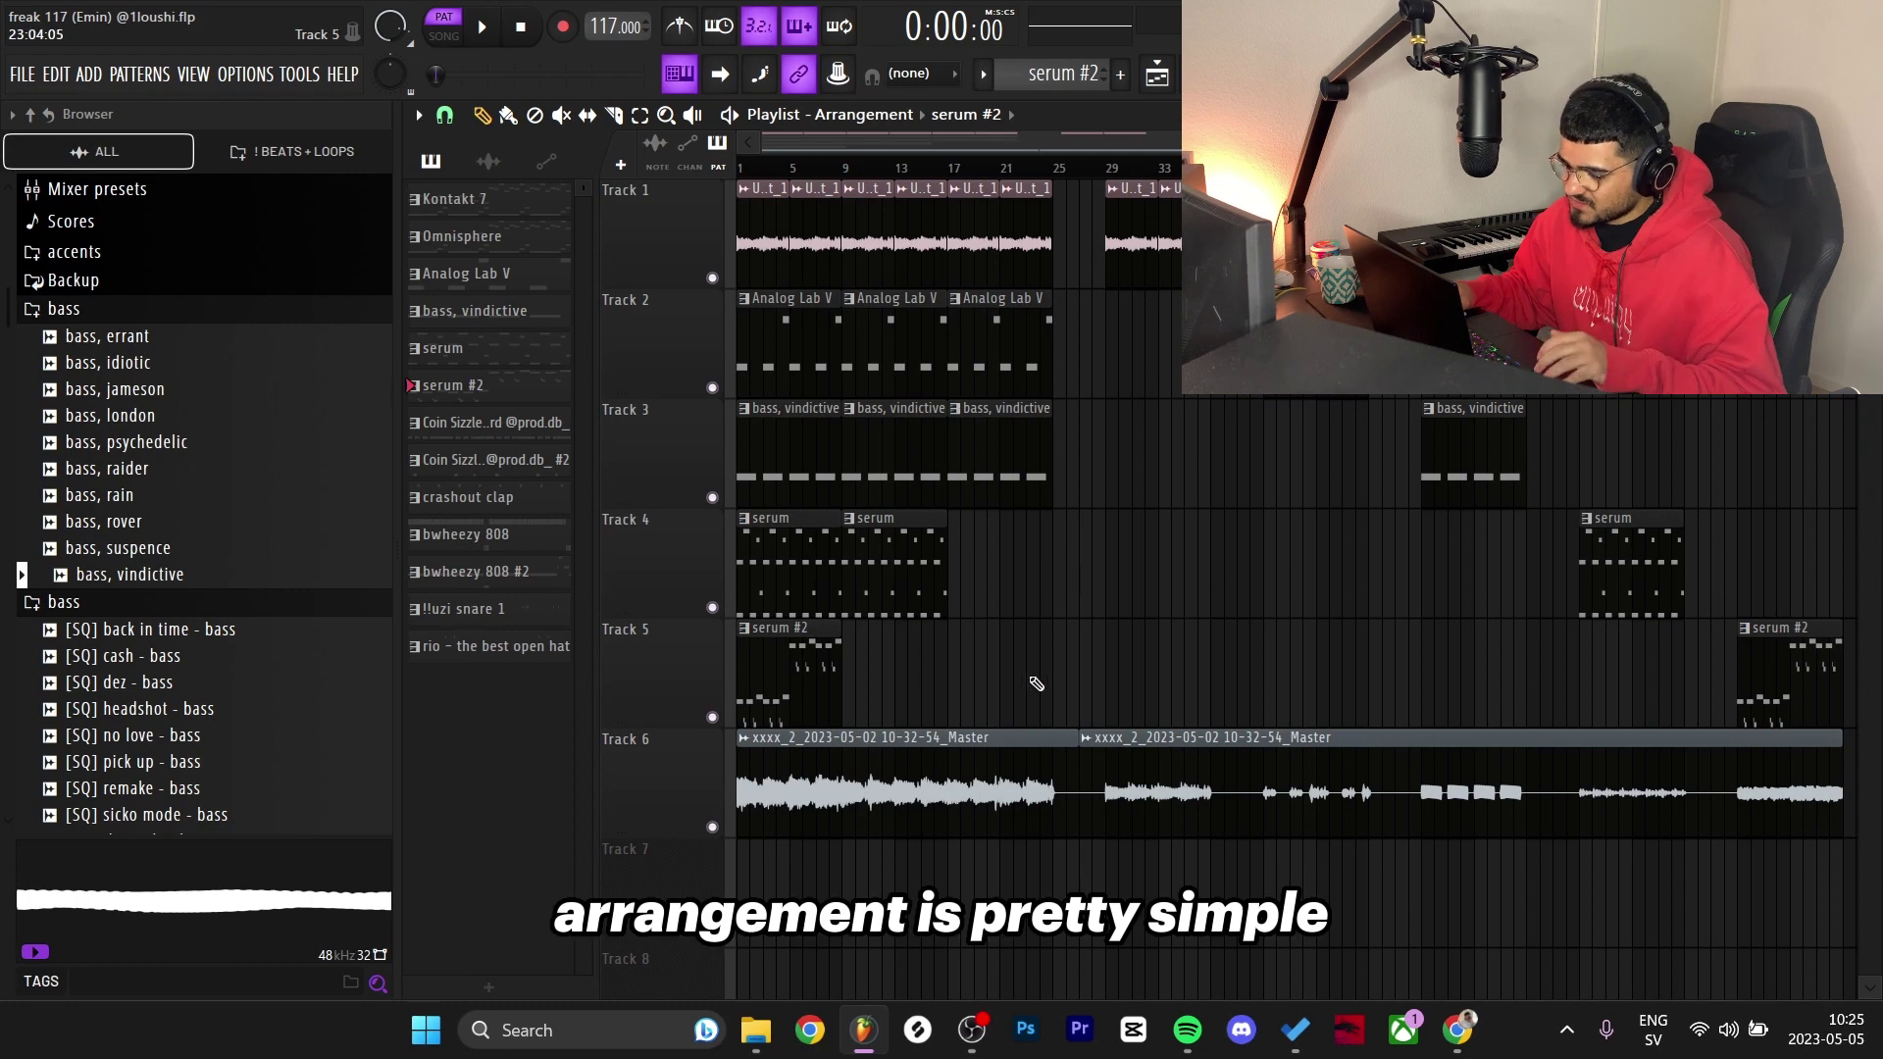
left_click_drag(1036, 683, 777, 819)
left_click(760, 221)
left_click(879, 757)
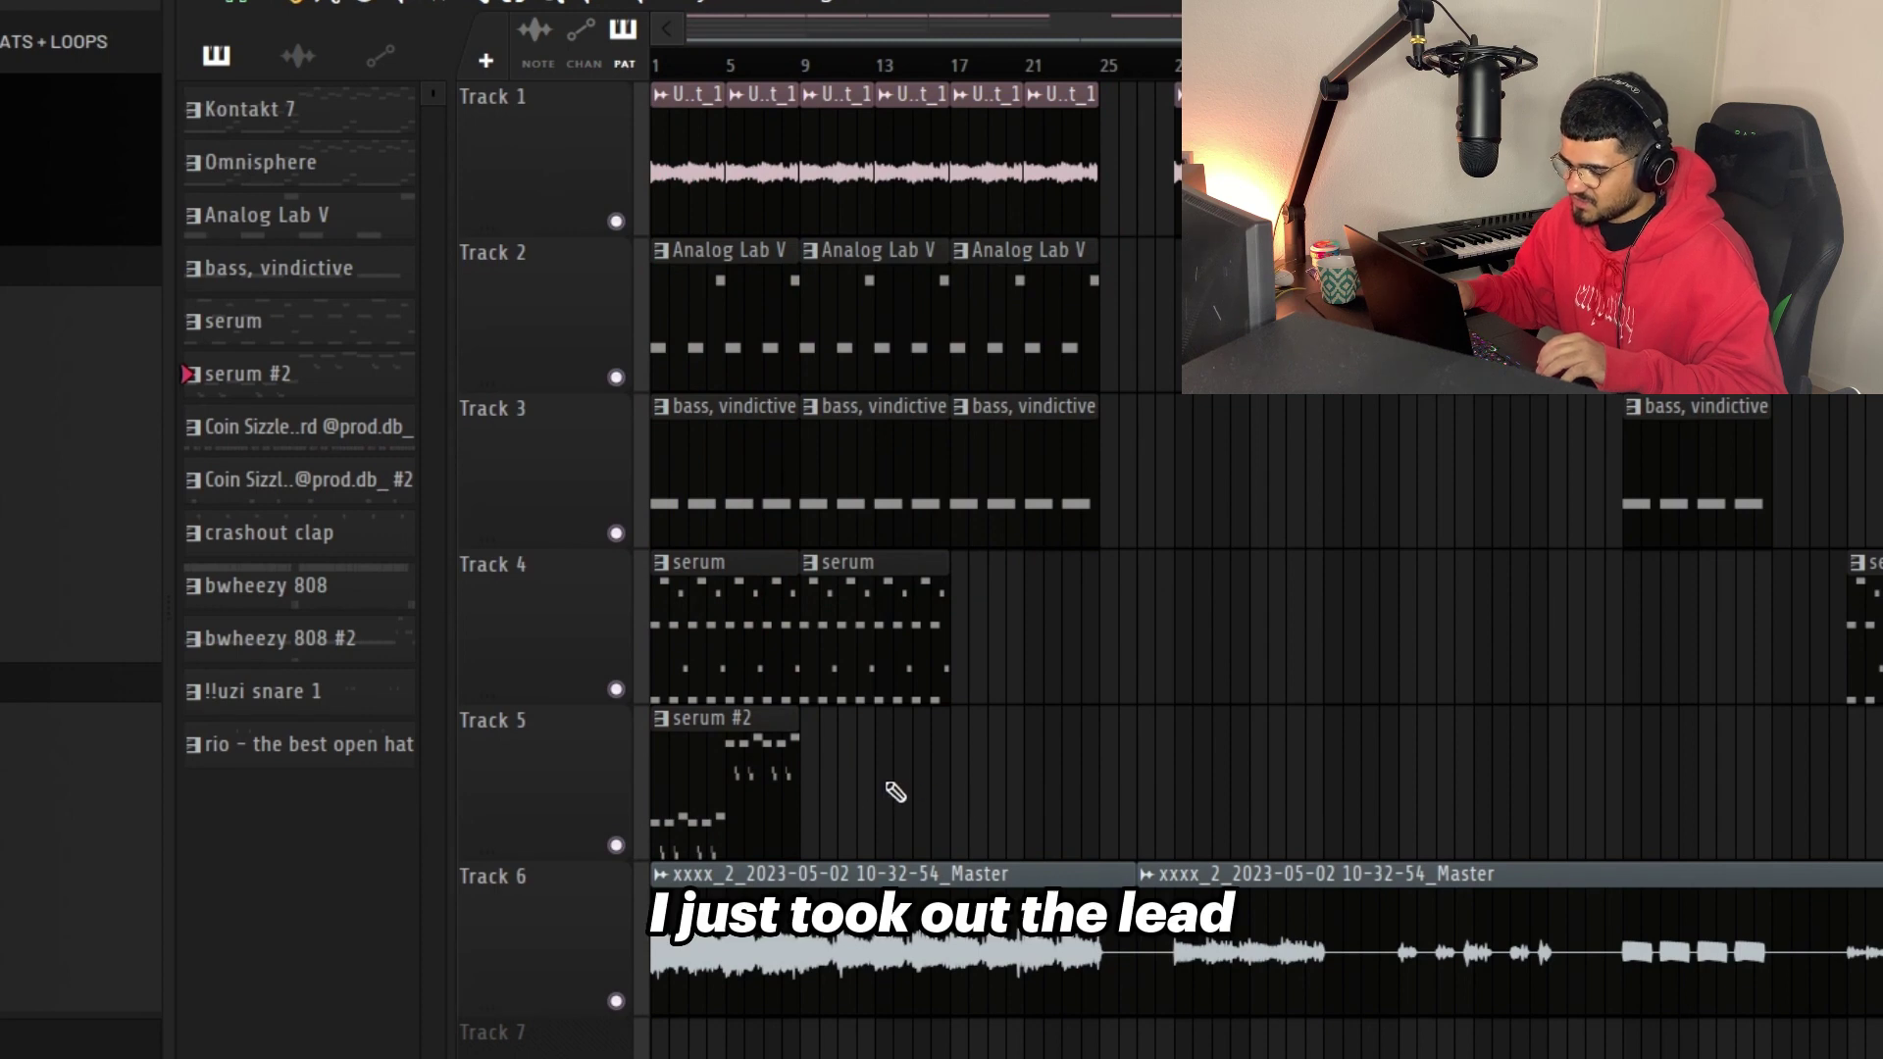
left_click_drag(1059, 692, 956, 88)
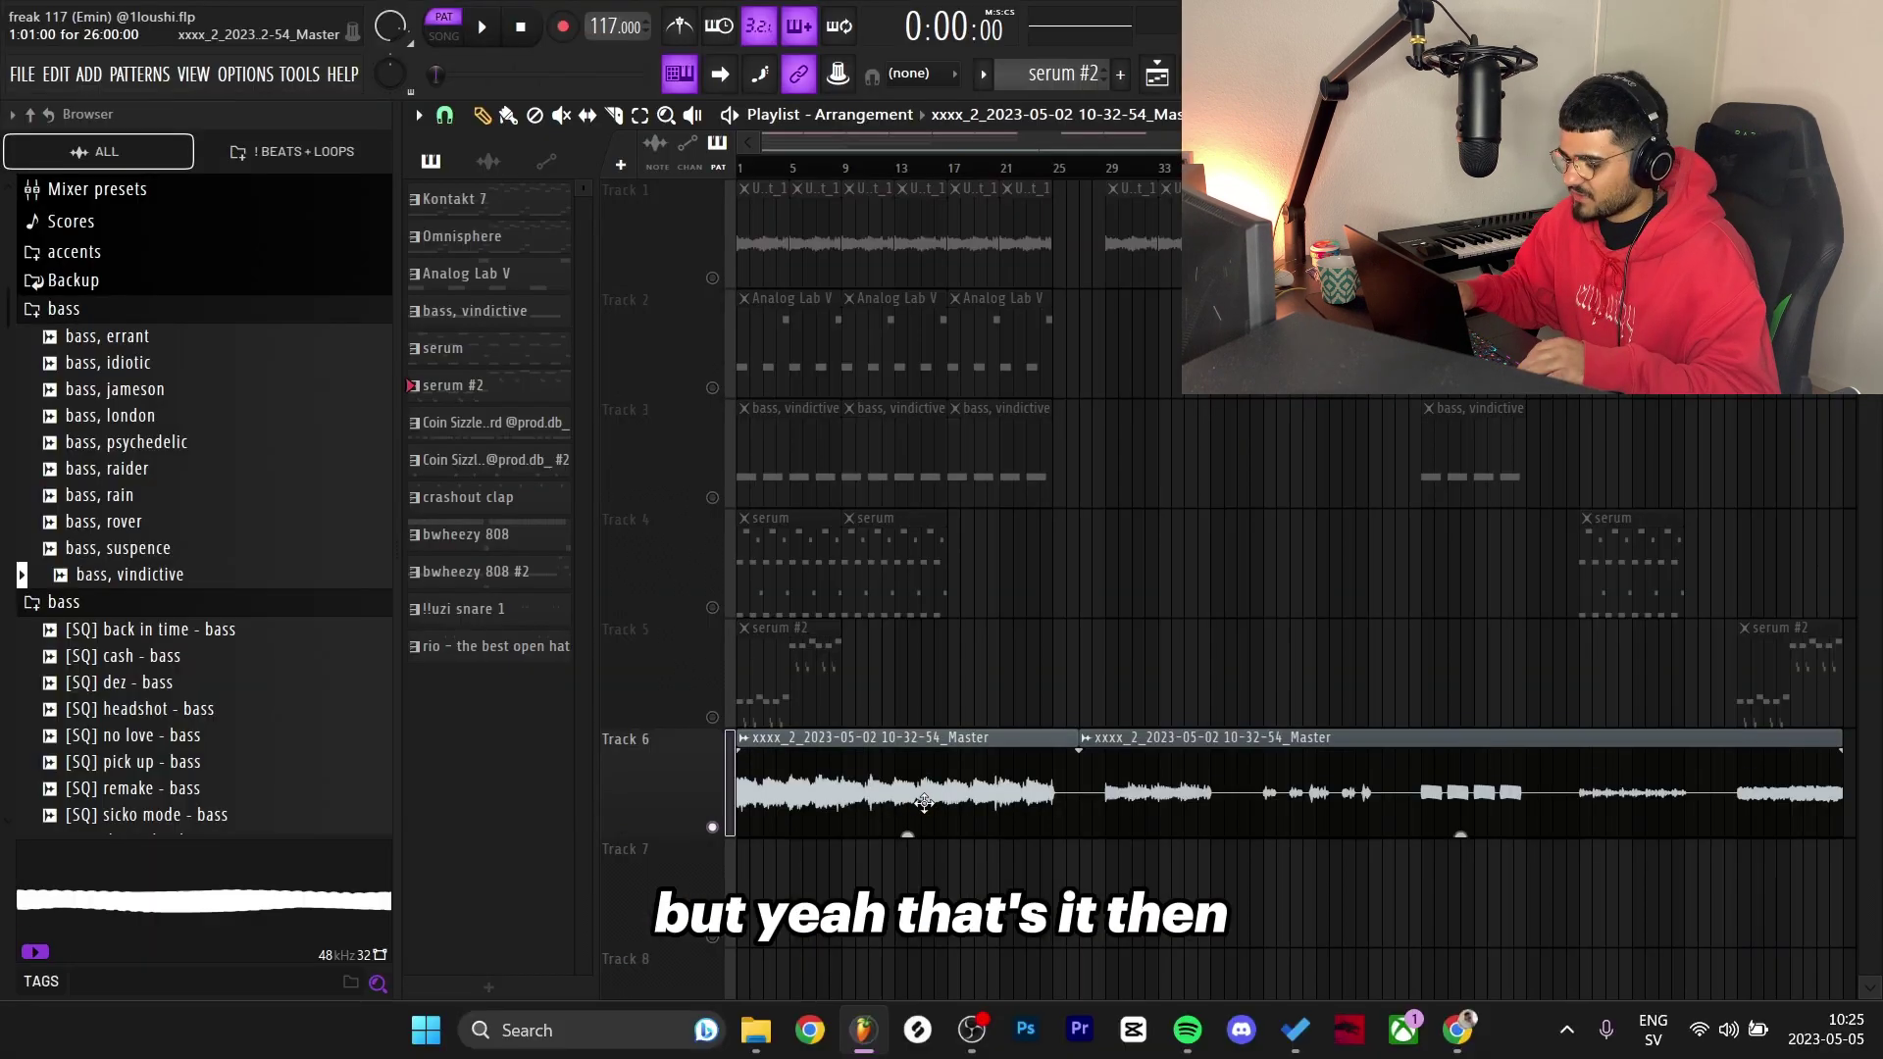
Open the Track 6 master audio clip's settings.
double_click(981, 946)
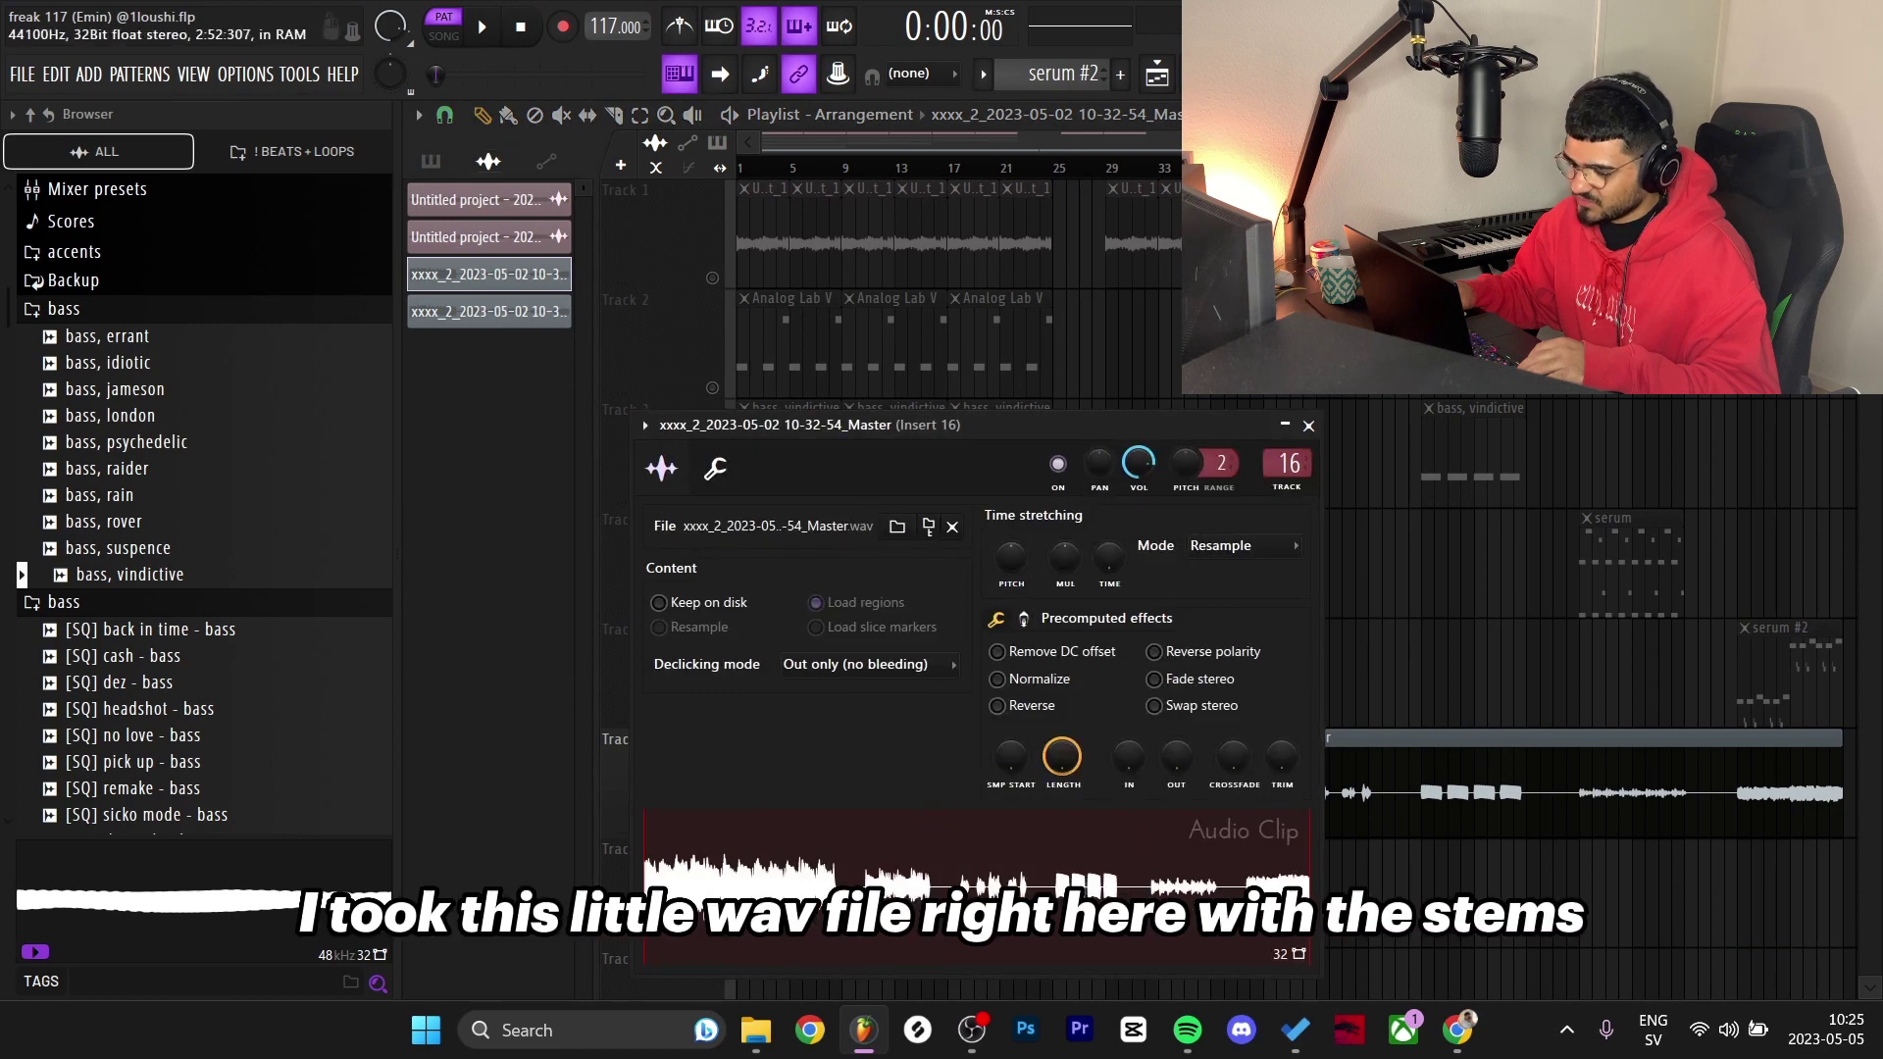